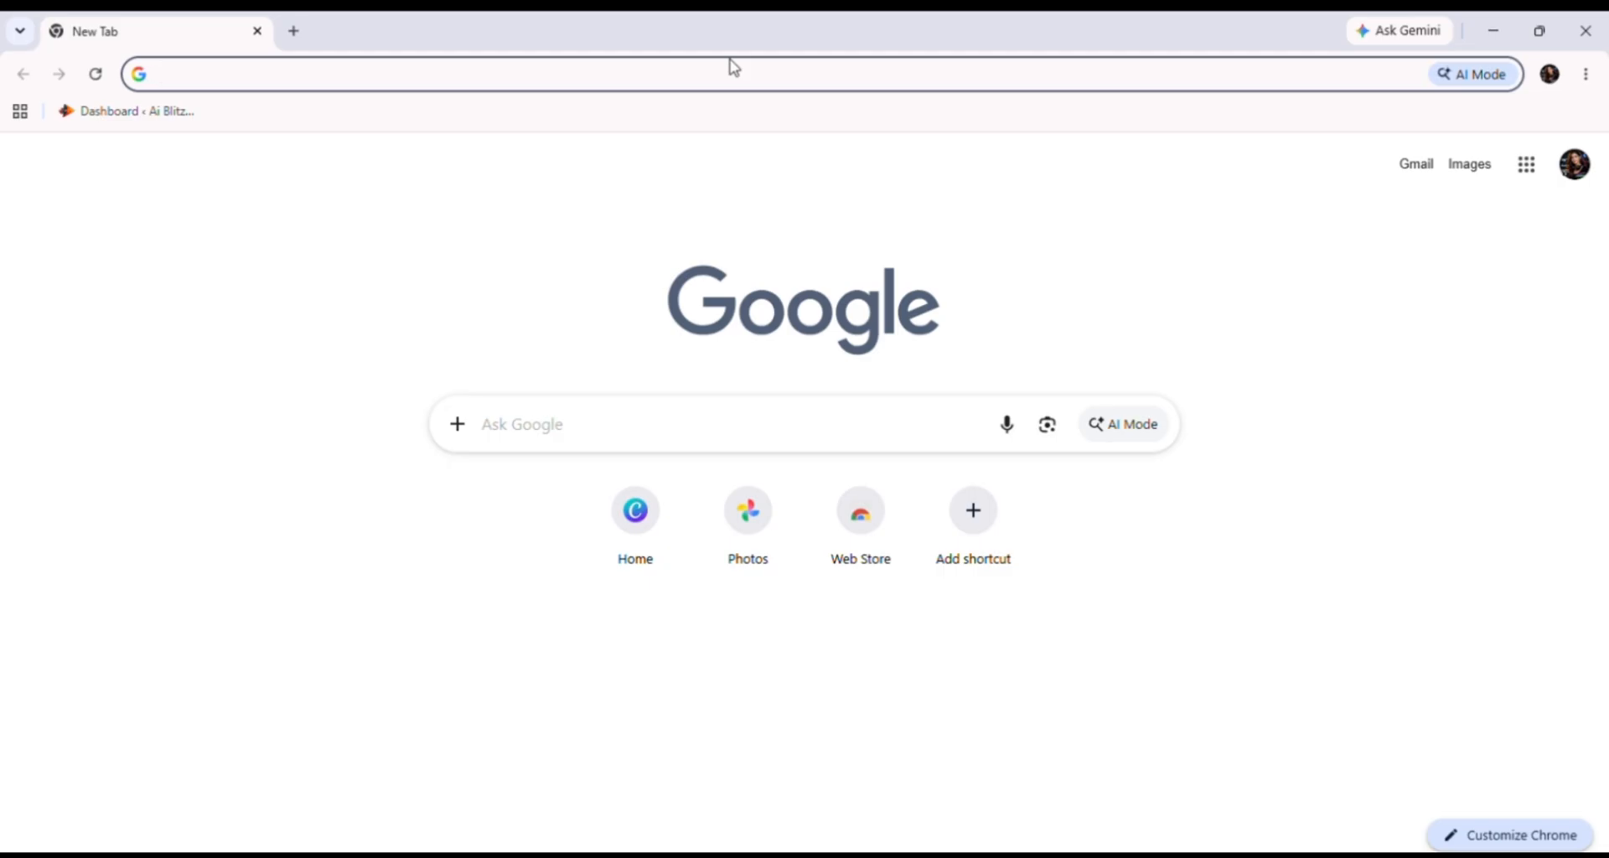
# Step: From Canva's home page, browse the template categories and open the Poster templates
pyautogui.click(617, 524)
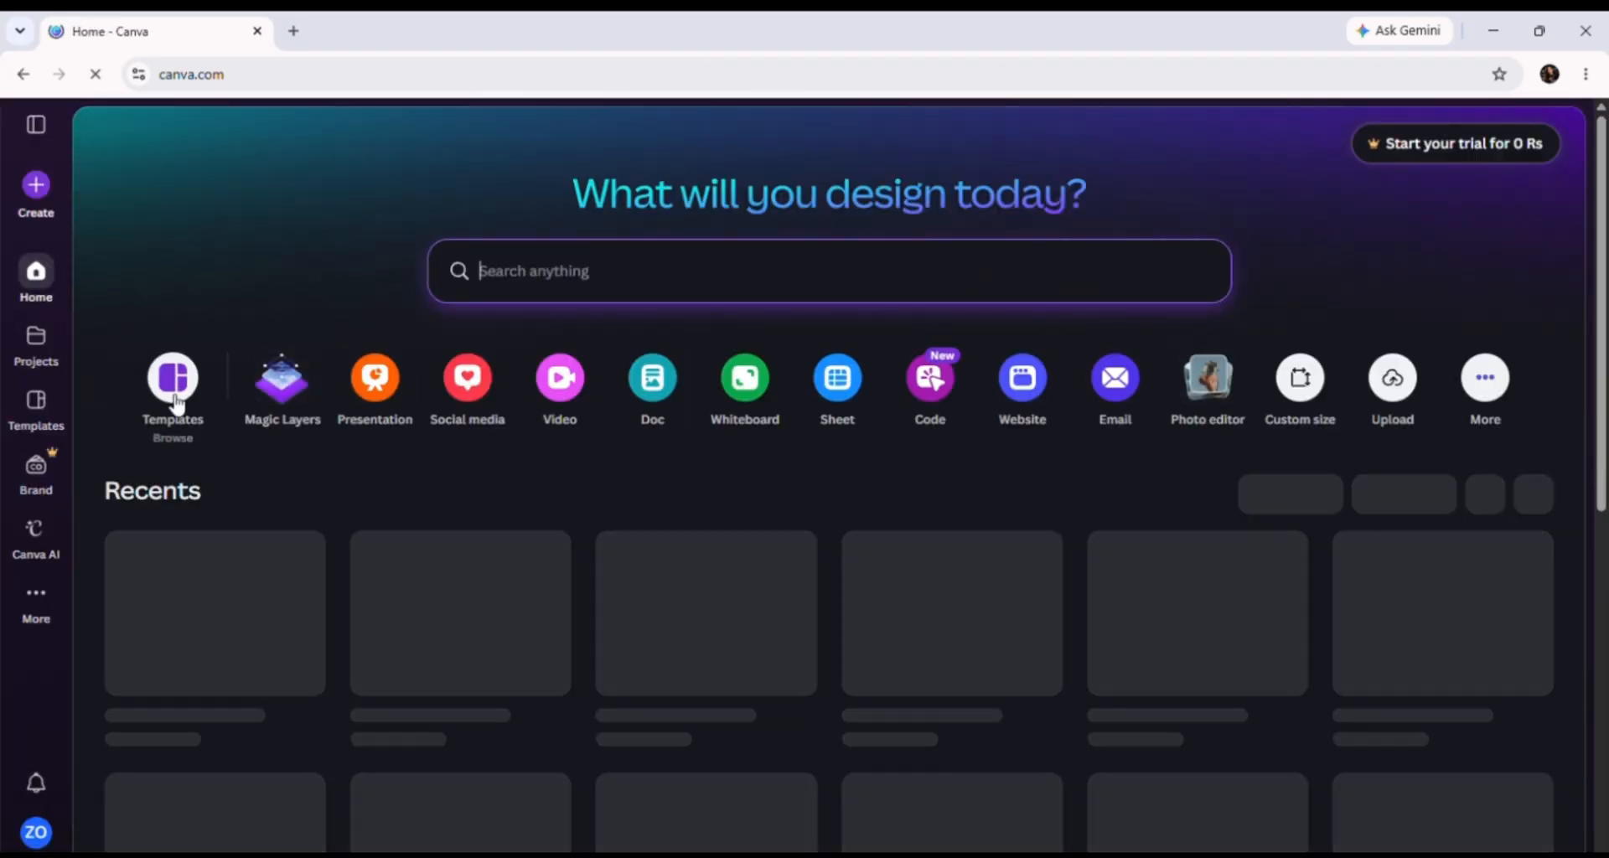
pyautogui.click(175, 398)
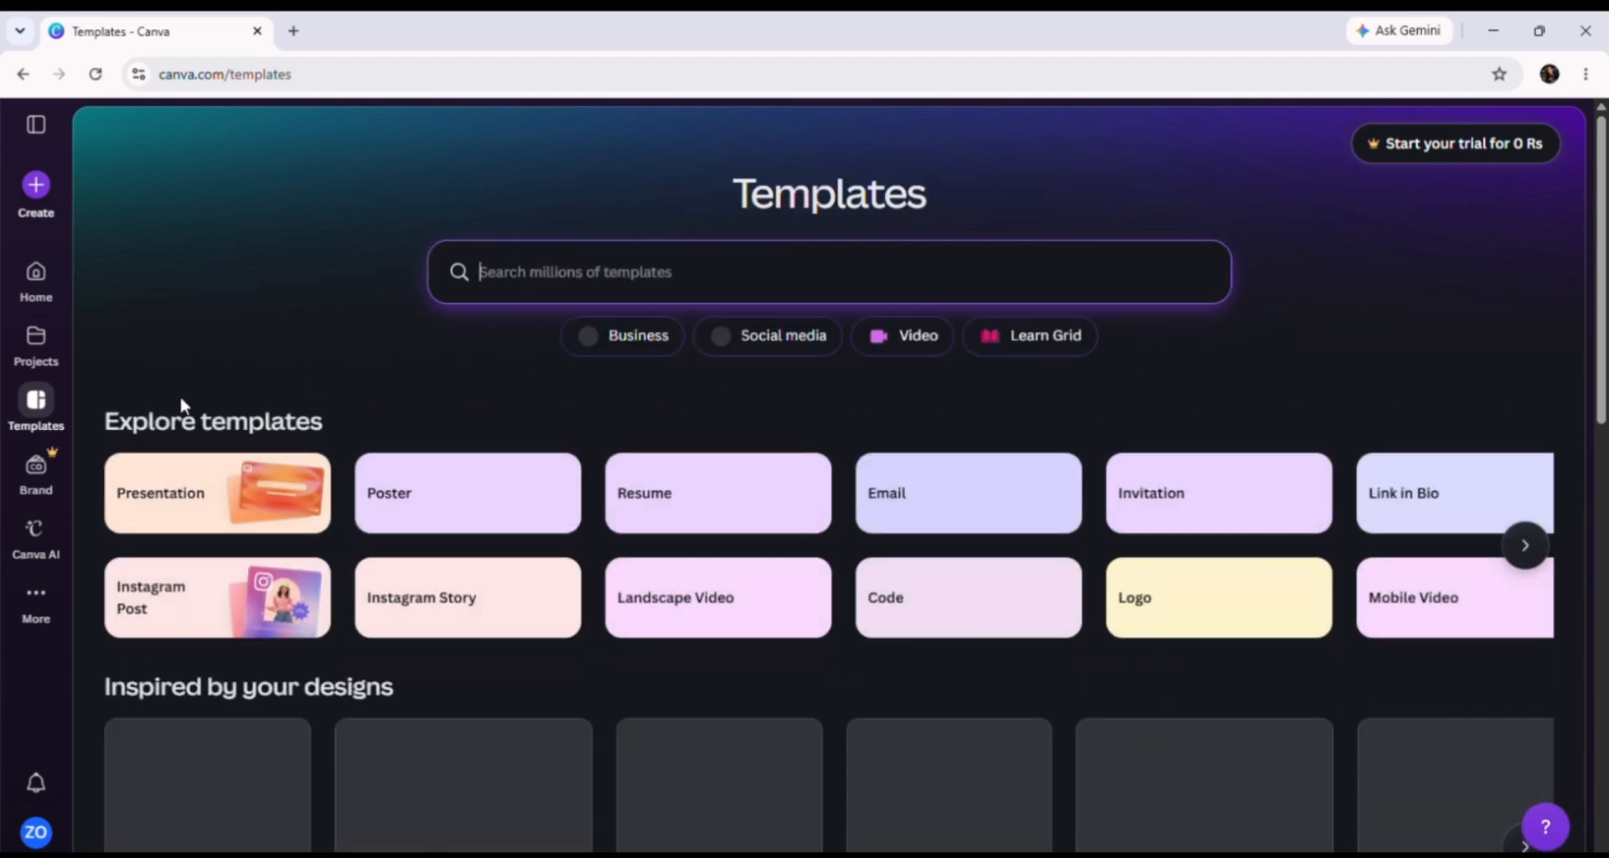
pyautogui.click(1524, 546)
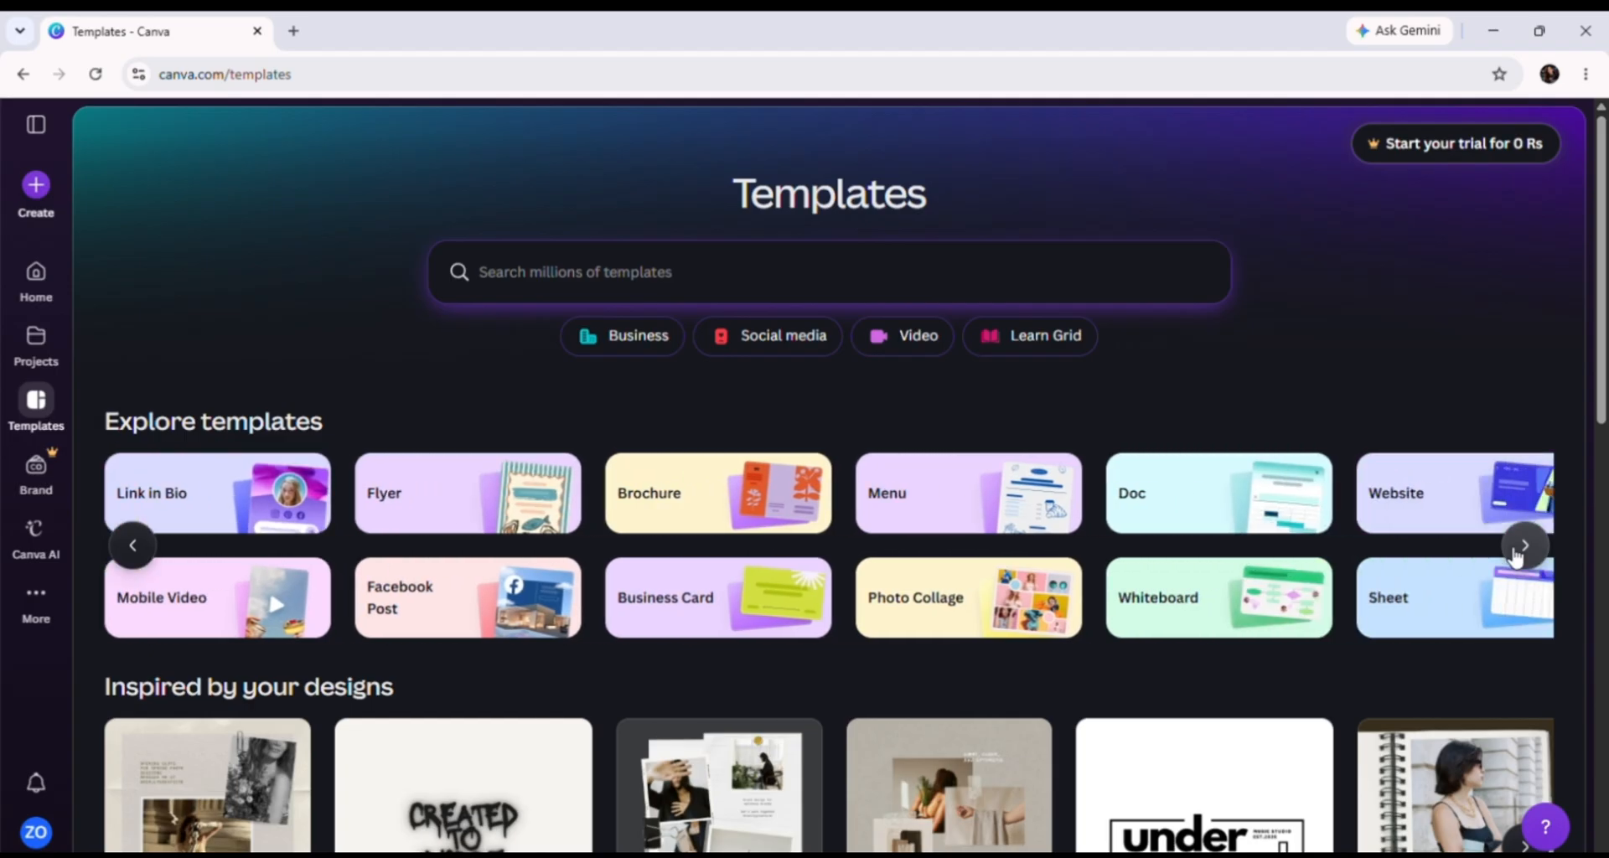
pyautogui.click(1523, 546)
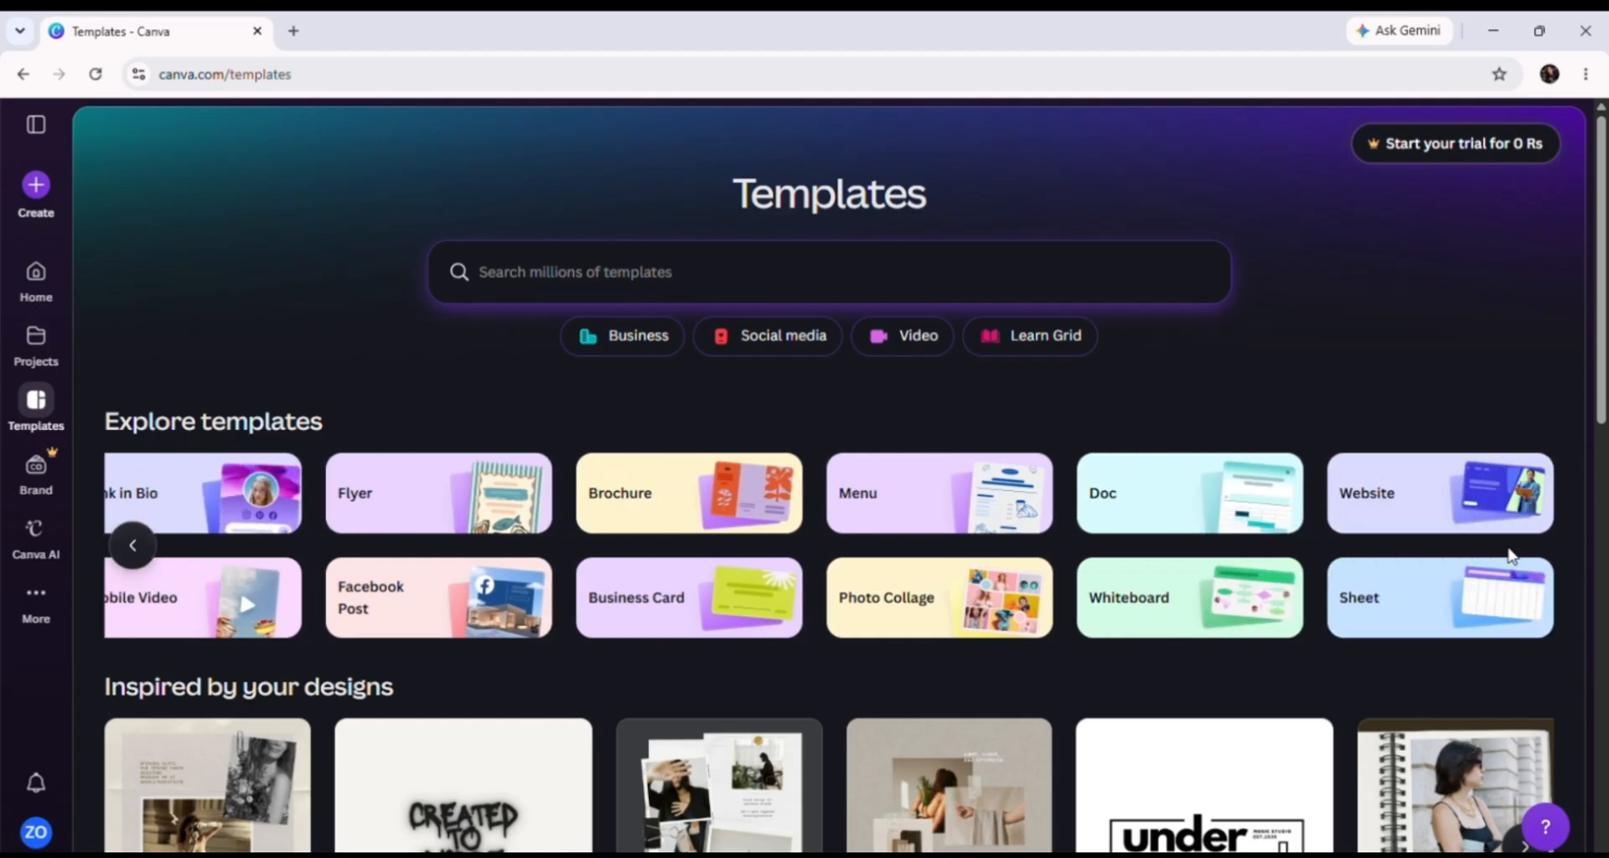
pyautogui.click(132, 546)
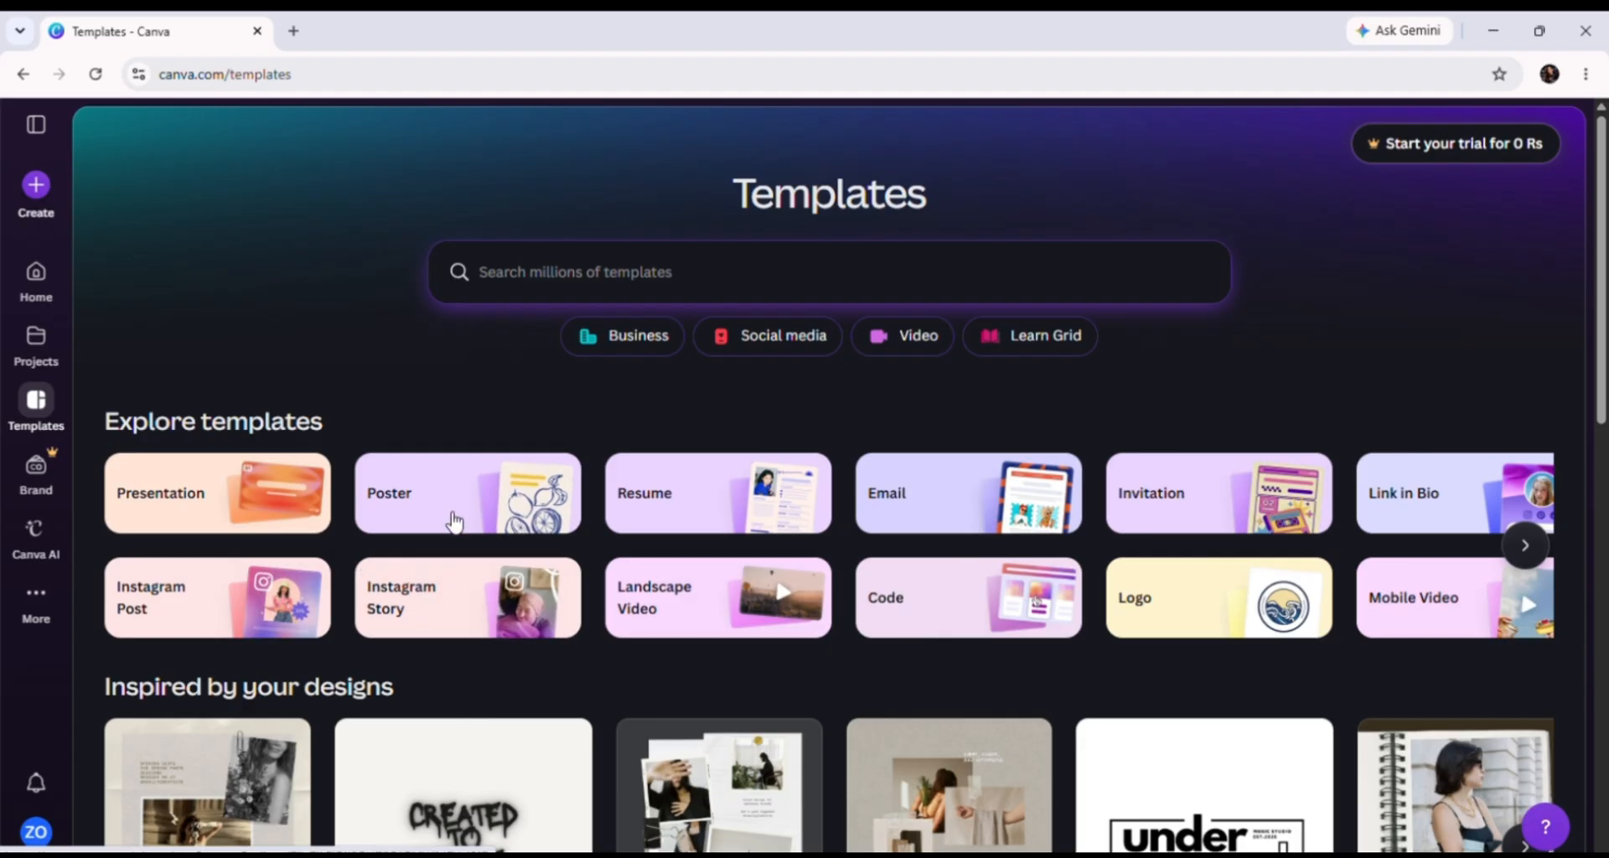
pyautogui.click(493, 525)
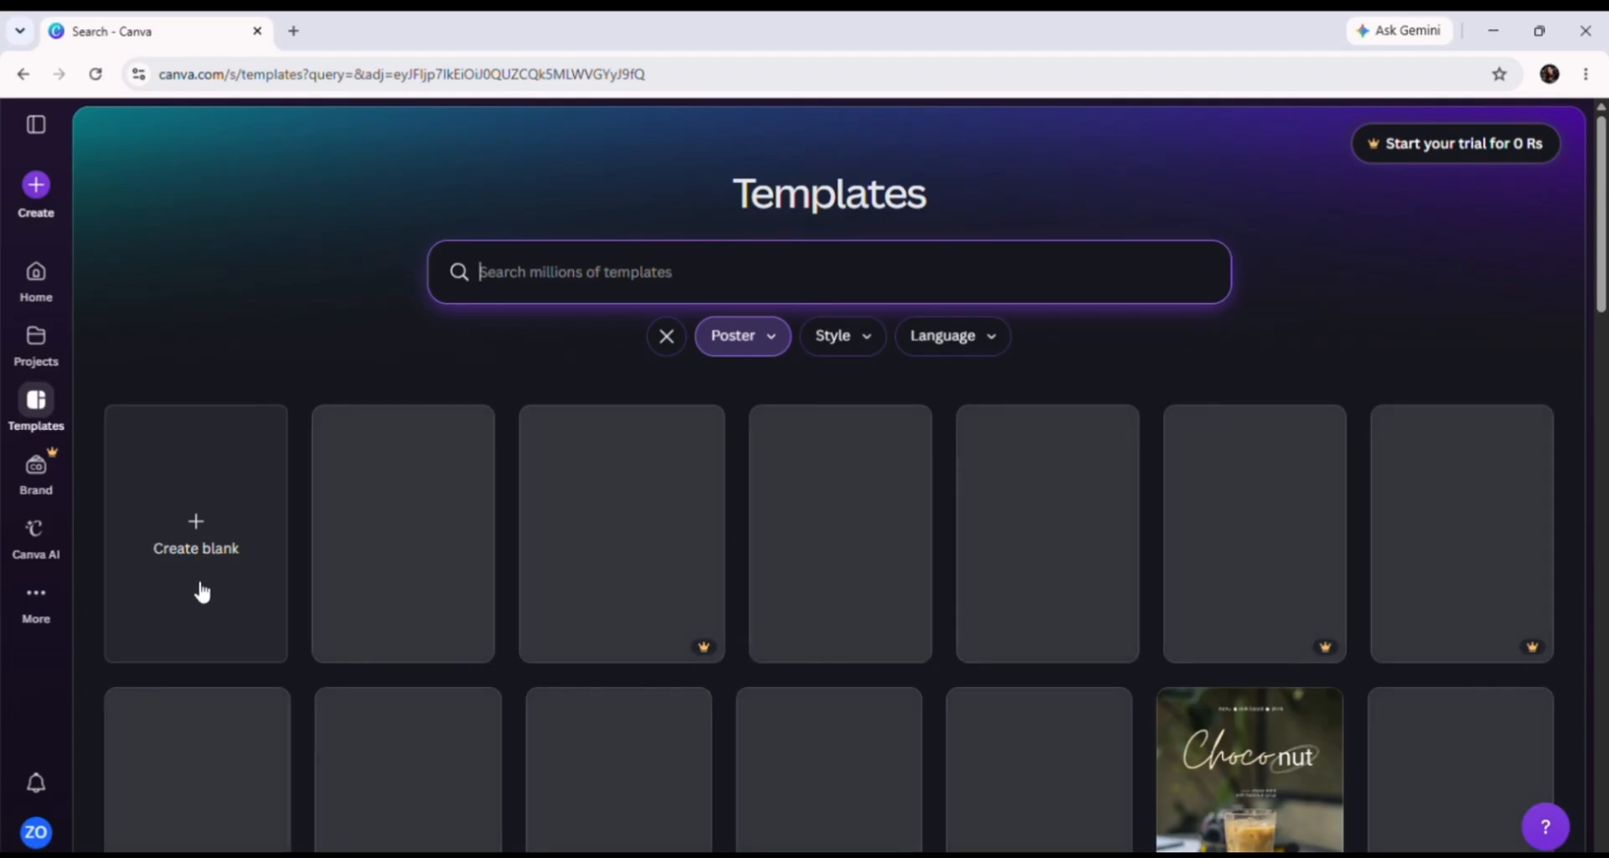
# Step: Start a new blank poster design with Create blank
pyautogui.click(204, 588)
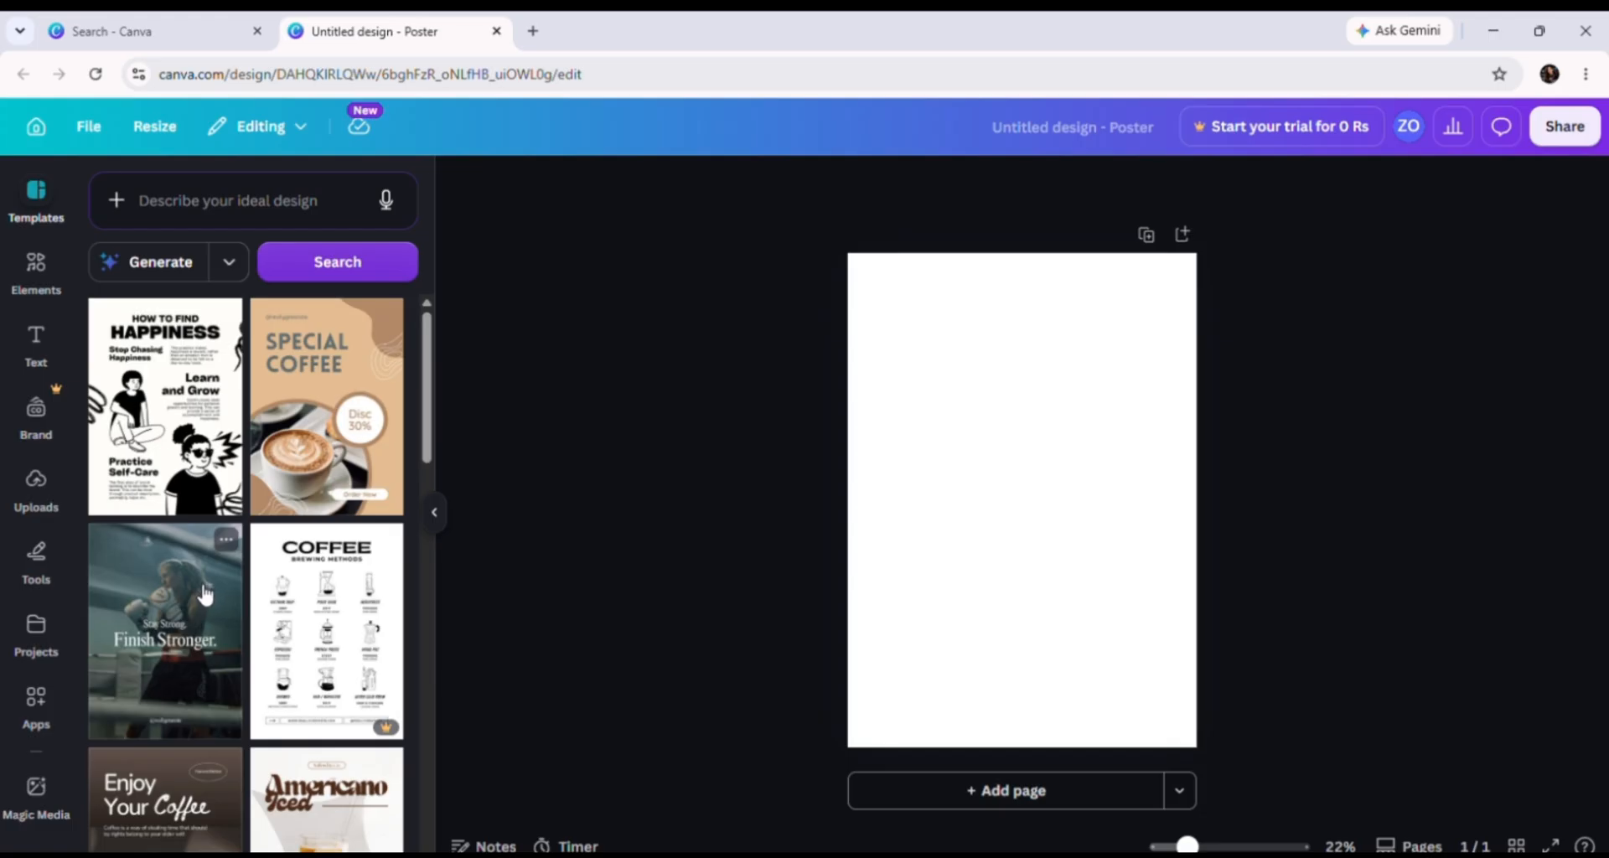
# Step: Open the Frames collection in Elements, trying a circle frame and deleting it
pyautogui.click(25, 287)
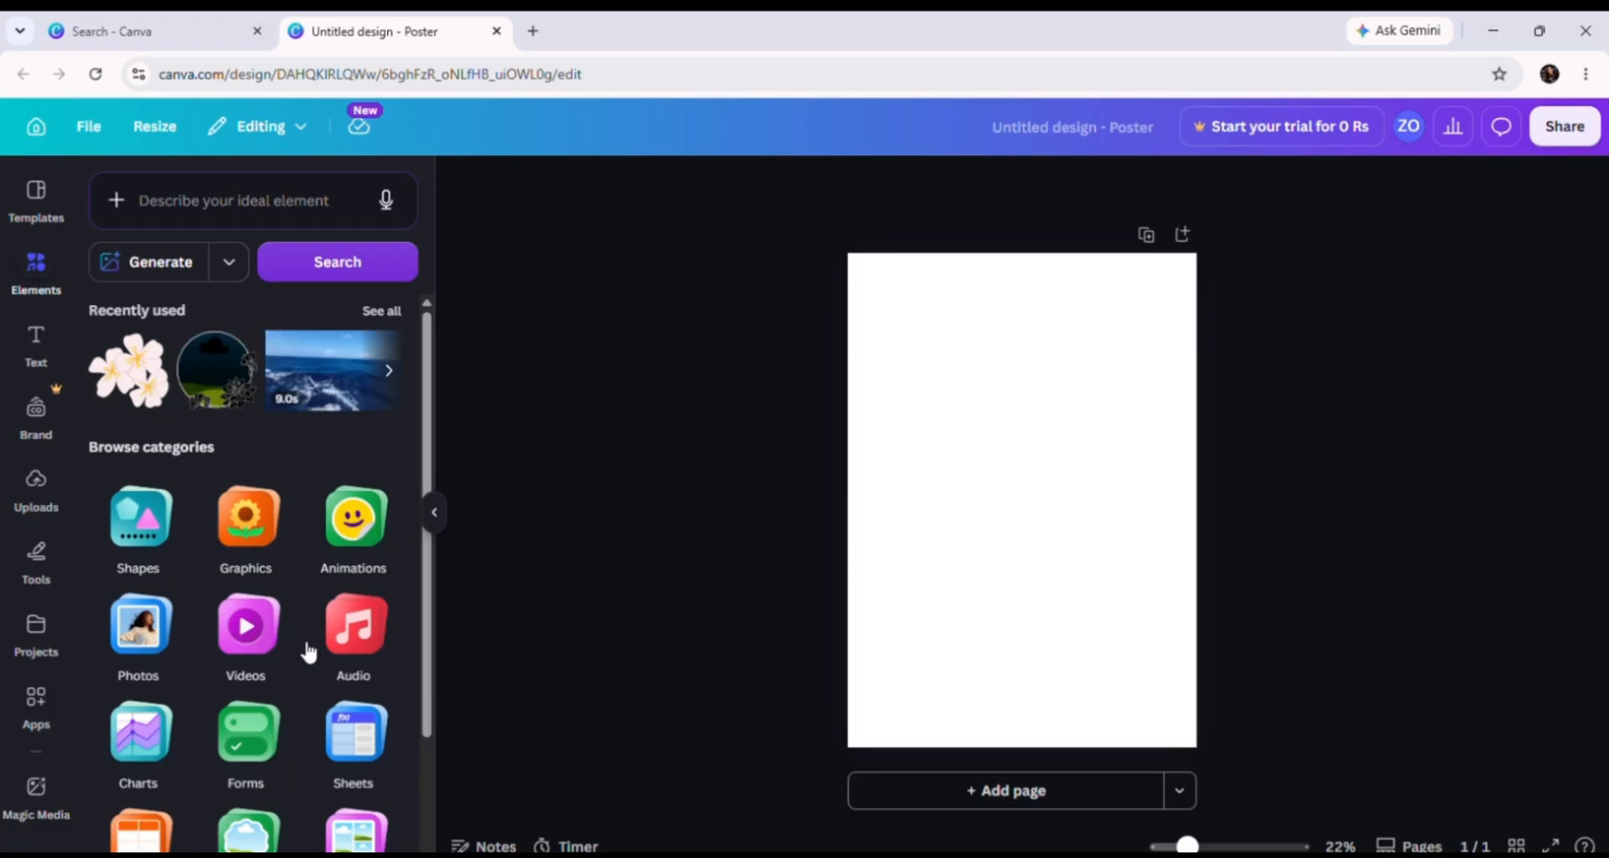
pyautogui.scroll(-3, 374, 811)
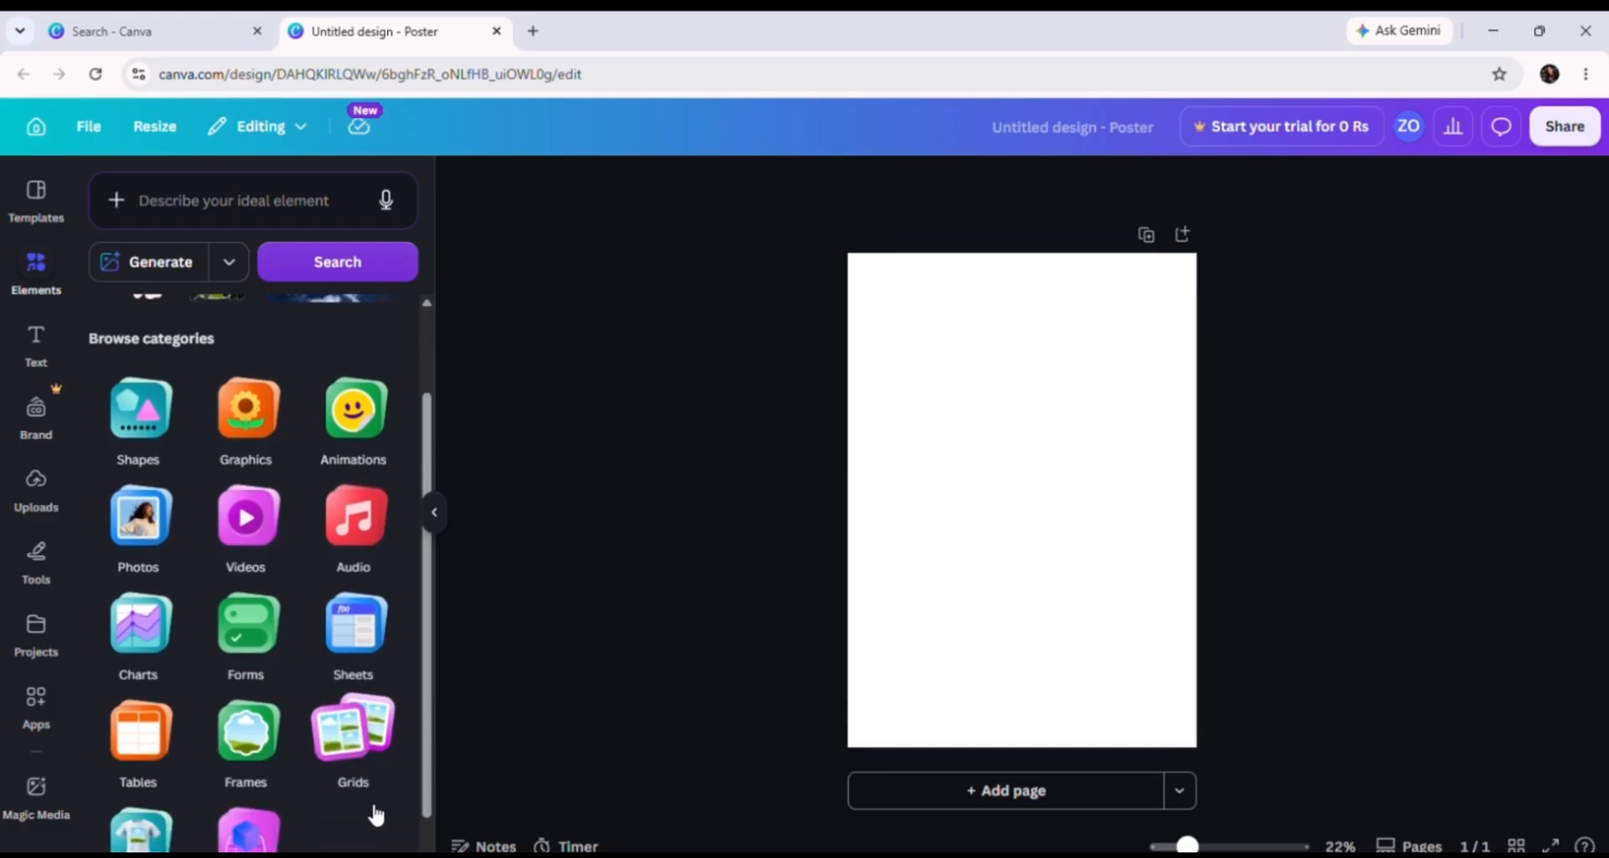
pyautogui.click(237, 702)
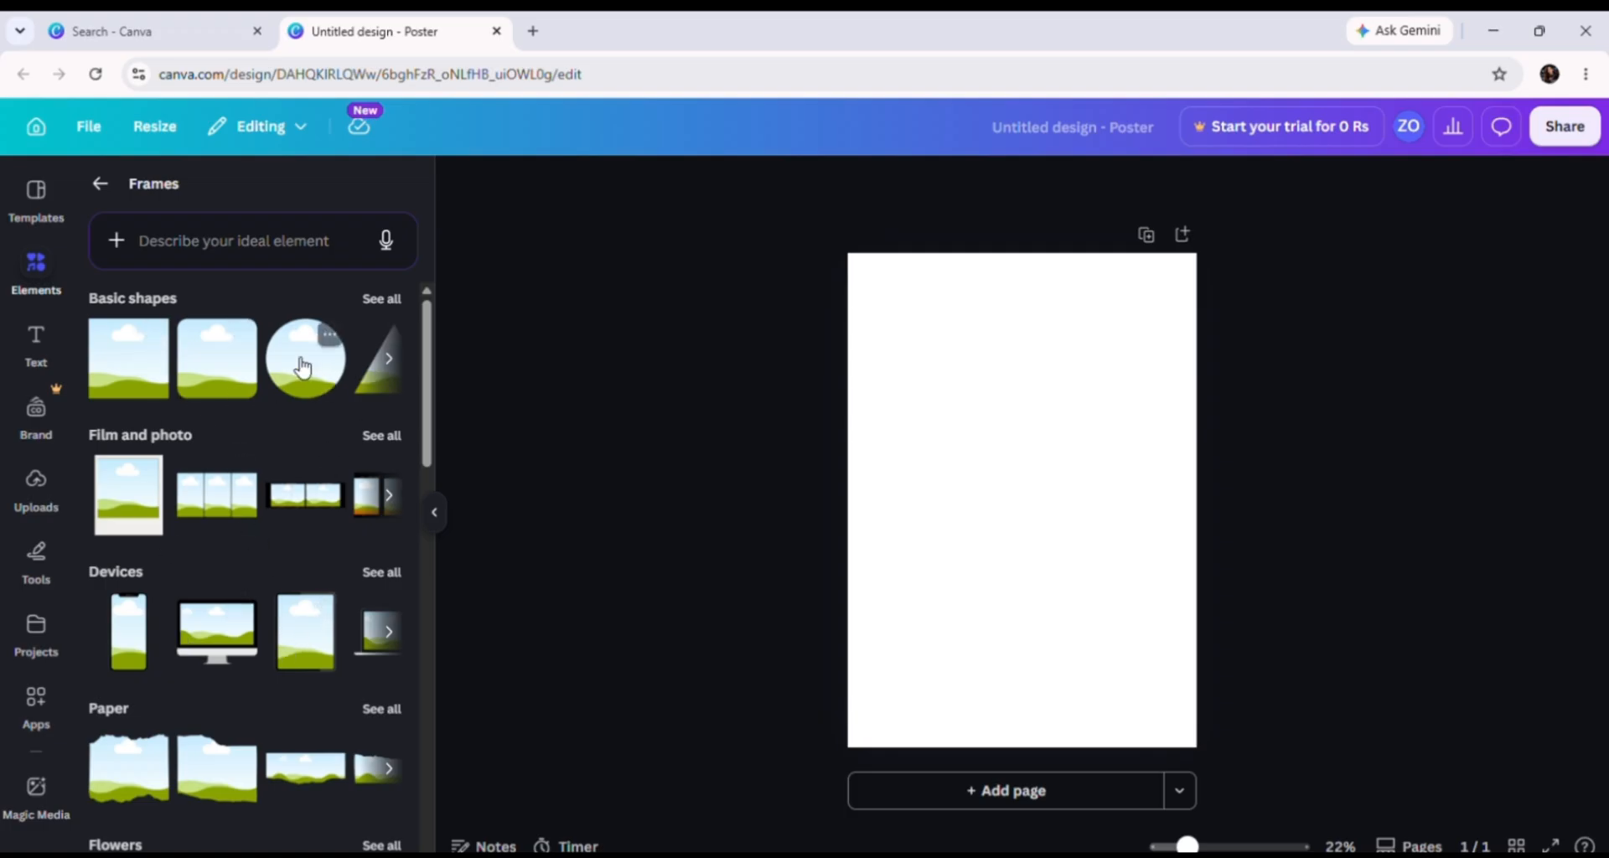
pyautogui.moveTo(304, 367); pyautogui.dragTo(952, 450)
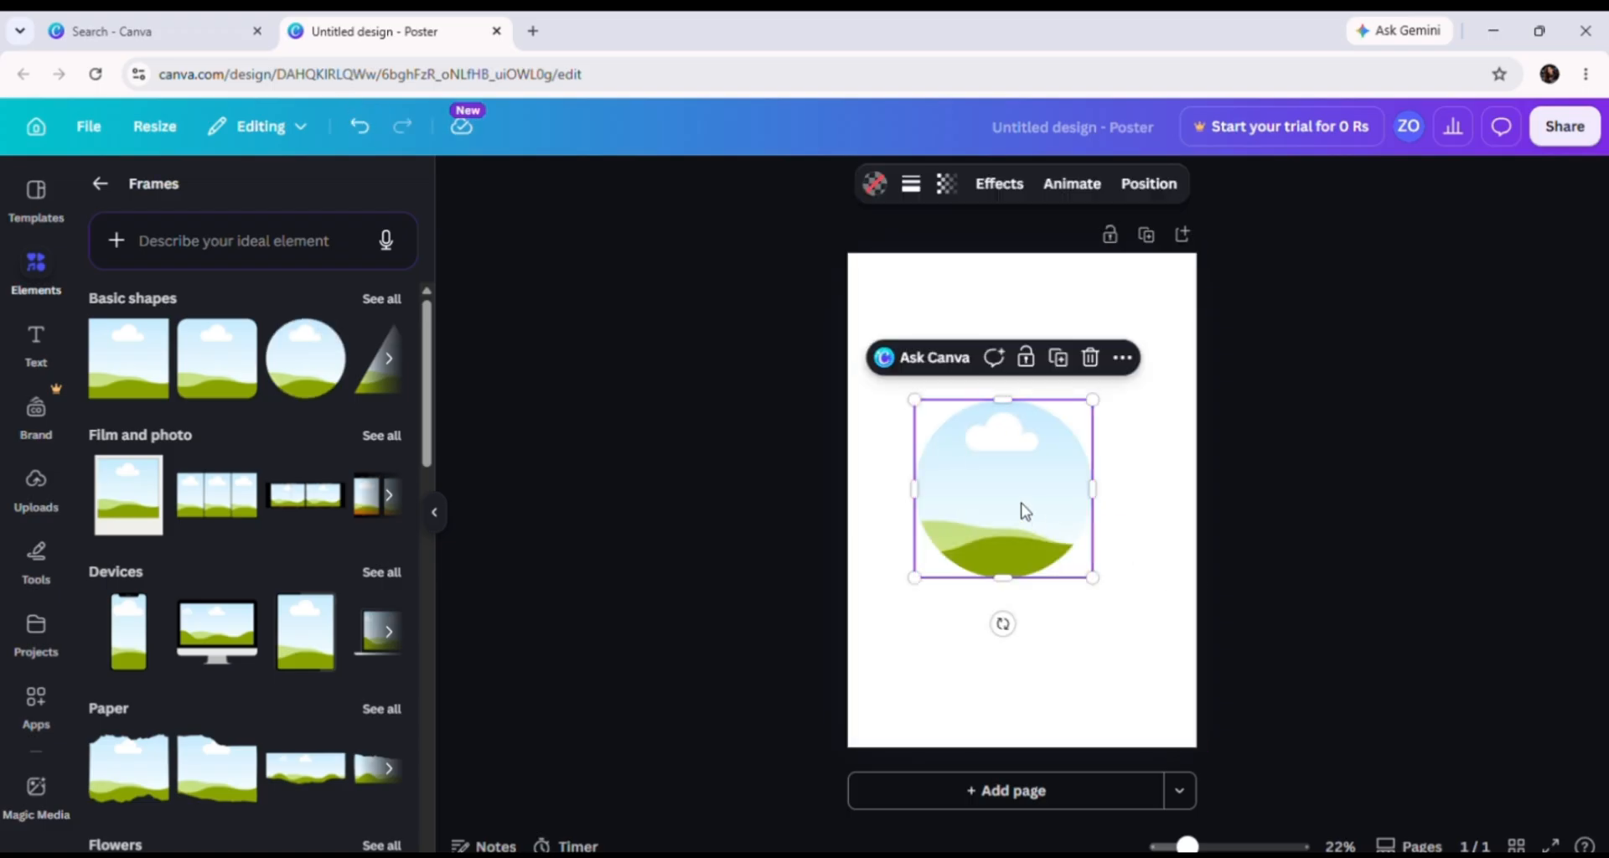
pyautogui.press('Delete')
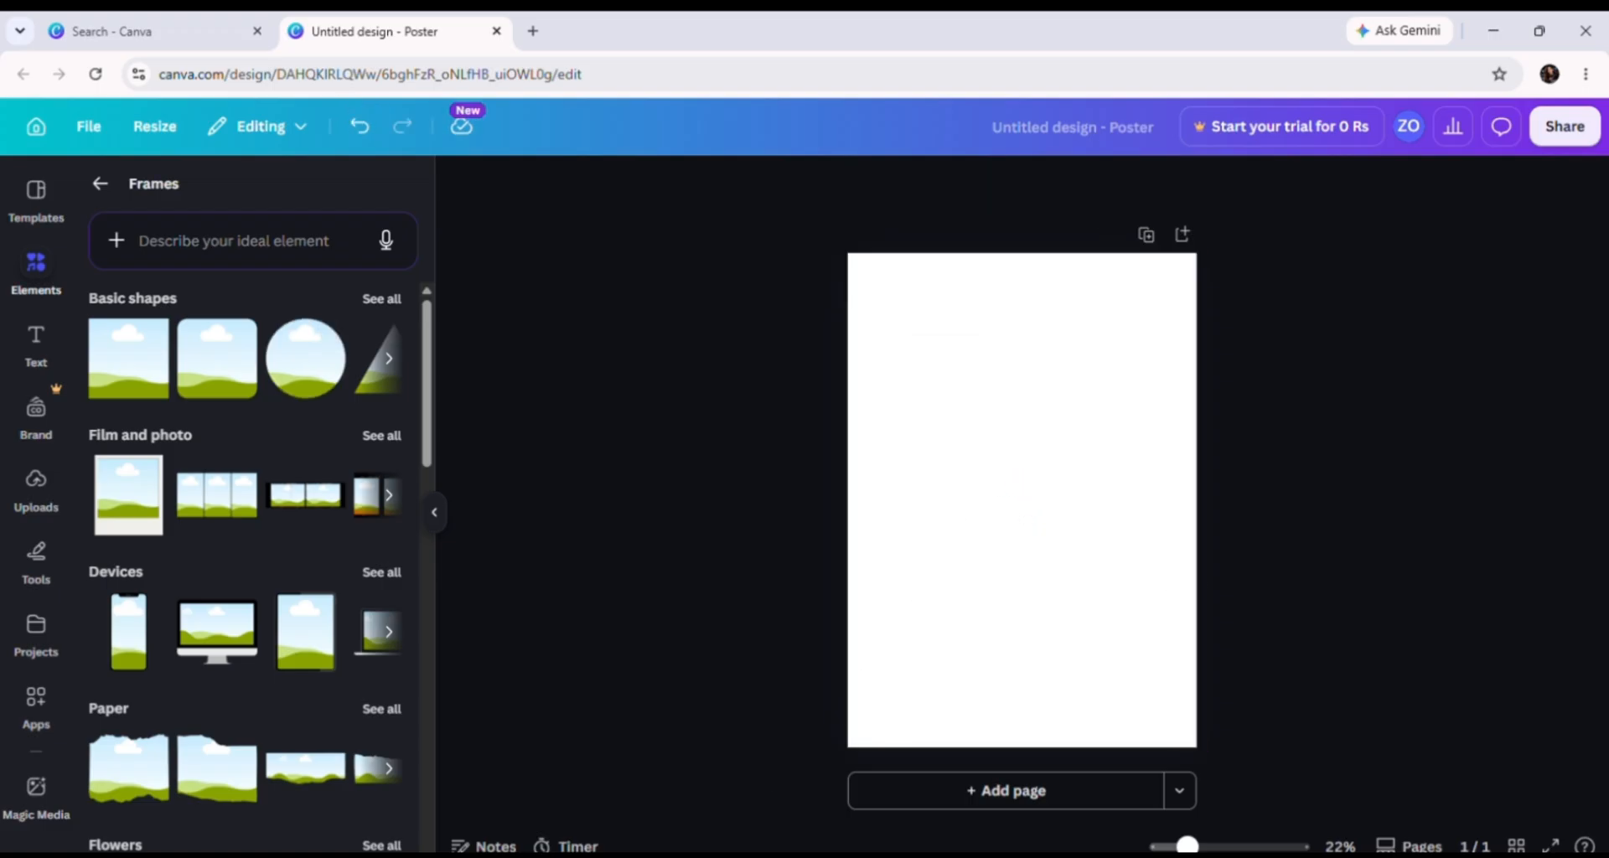
# Step: Add a torn-paper frame, stretching it wider on both sides and taller
pyautogui.moveTo(137, 800); pyautogui.dragTo(939, 520)
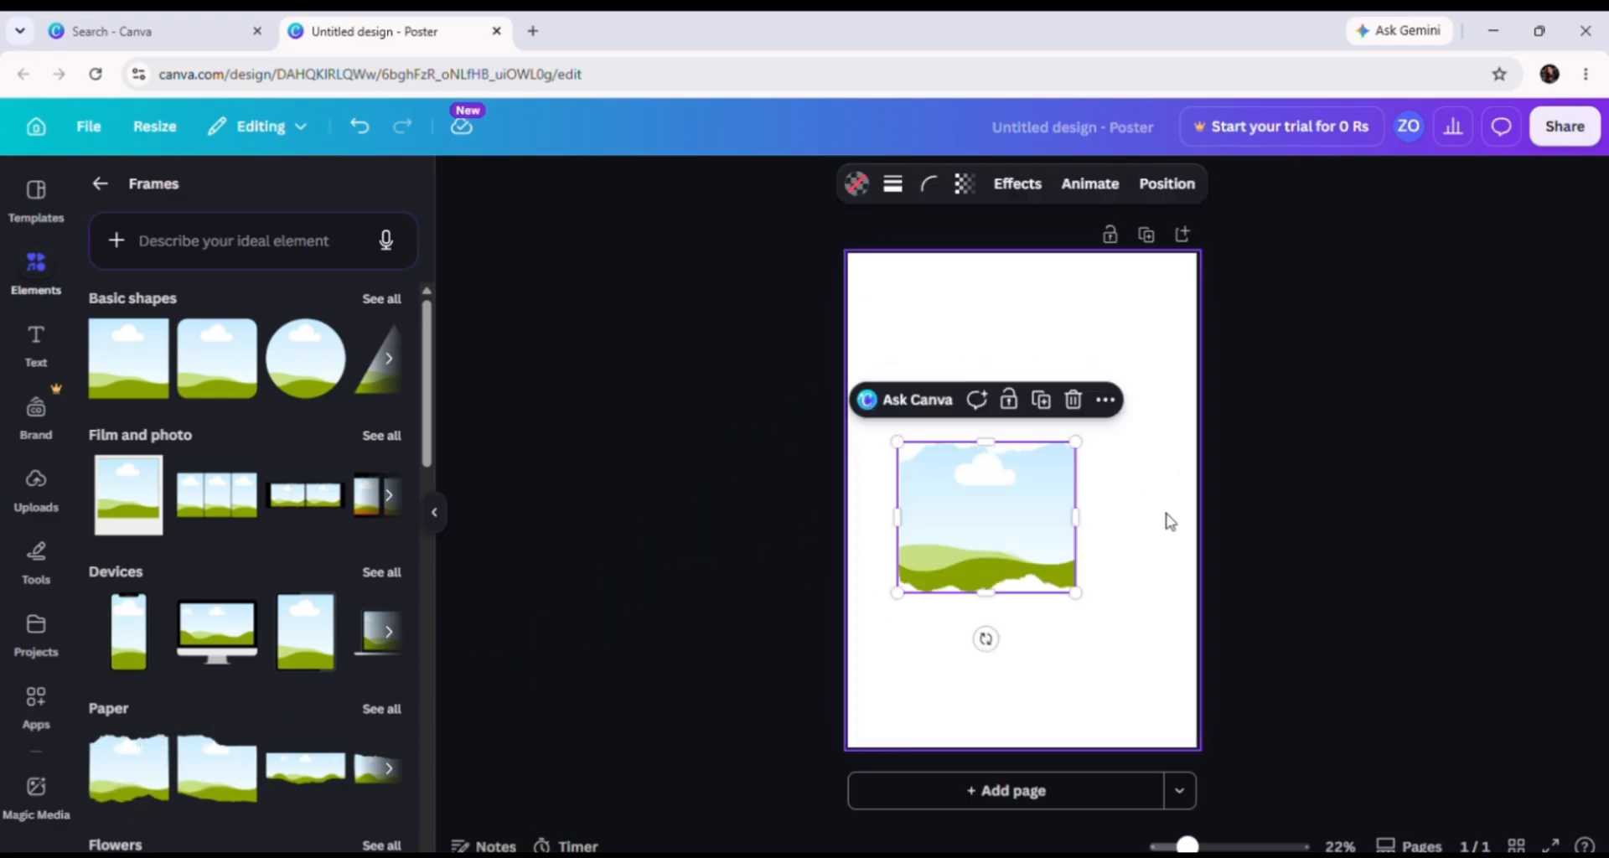
pyautogui.moveTo(1078, 514); pyautogui.dragTo(1311, 502)
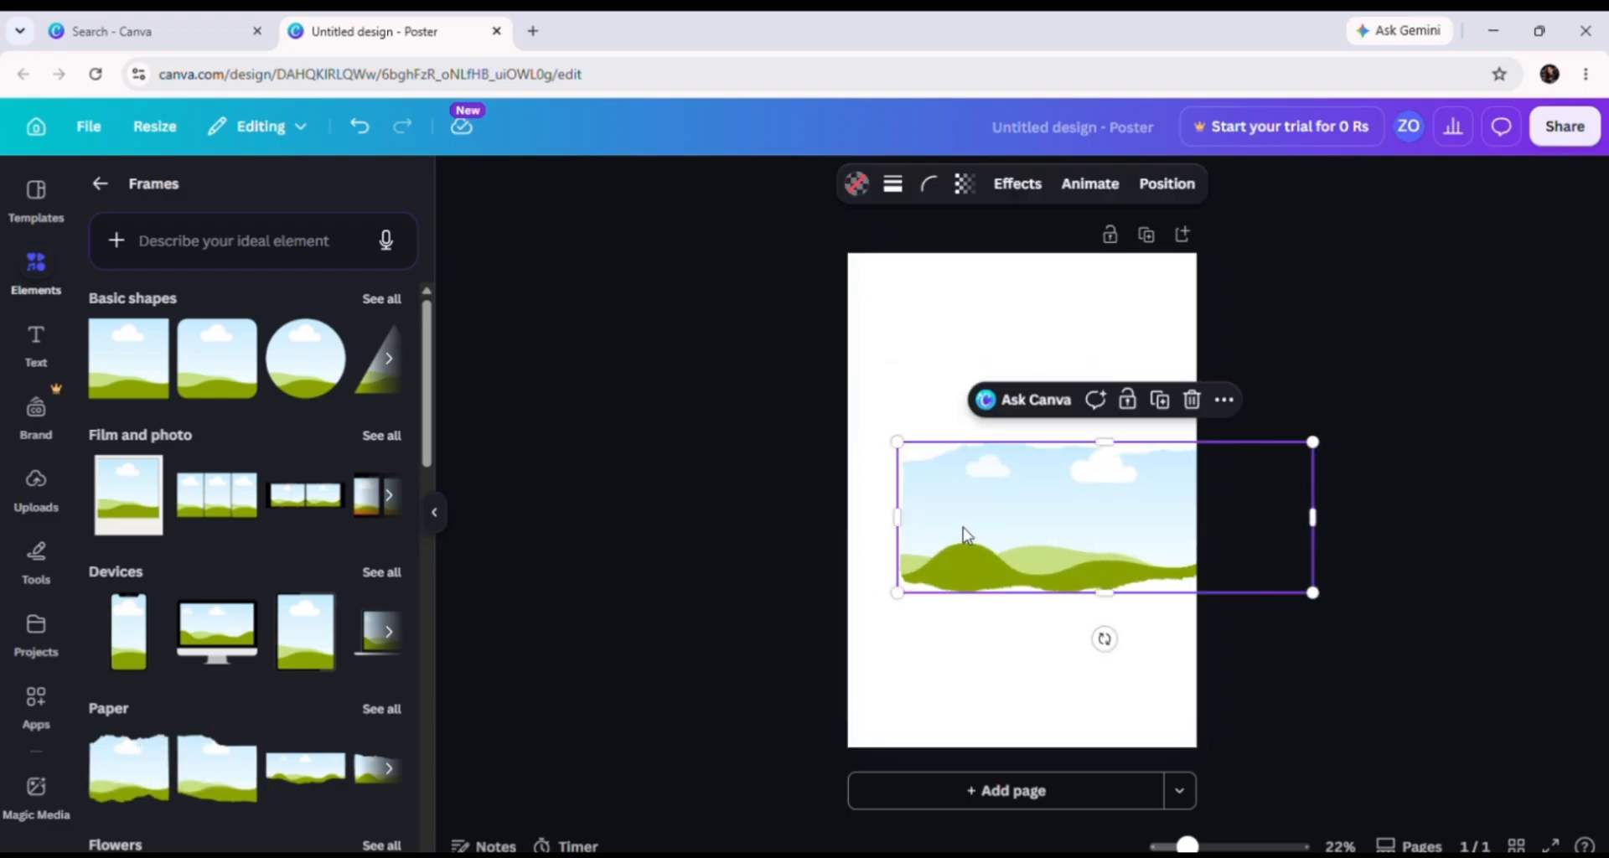
pyautogui.moveTo(895, 517); pyautogui.dragTo(810, 527)
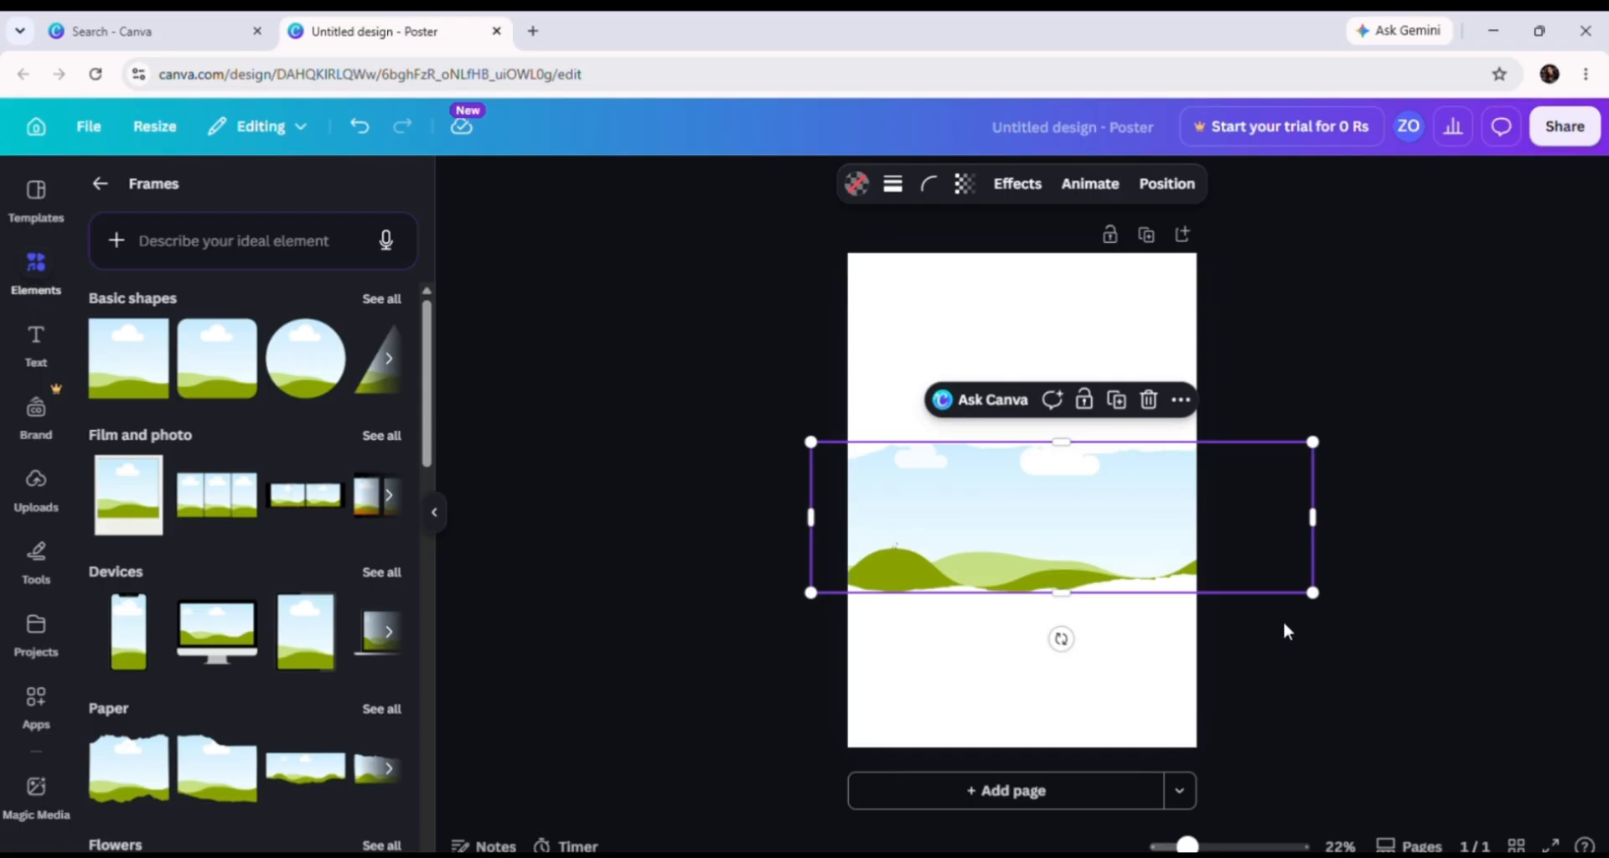
pyautogui.moveTo(1052, 593); pyautogui.dragTo(1043, 520)
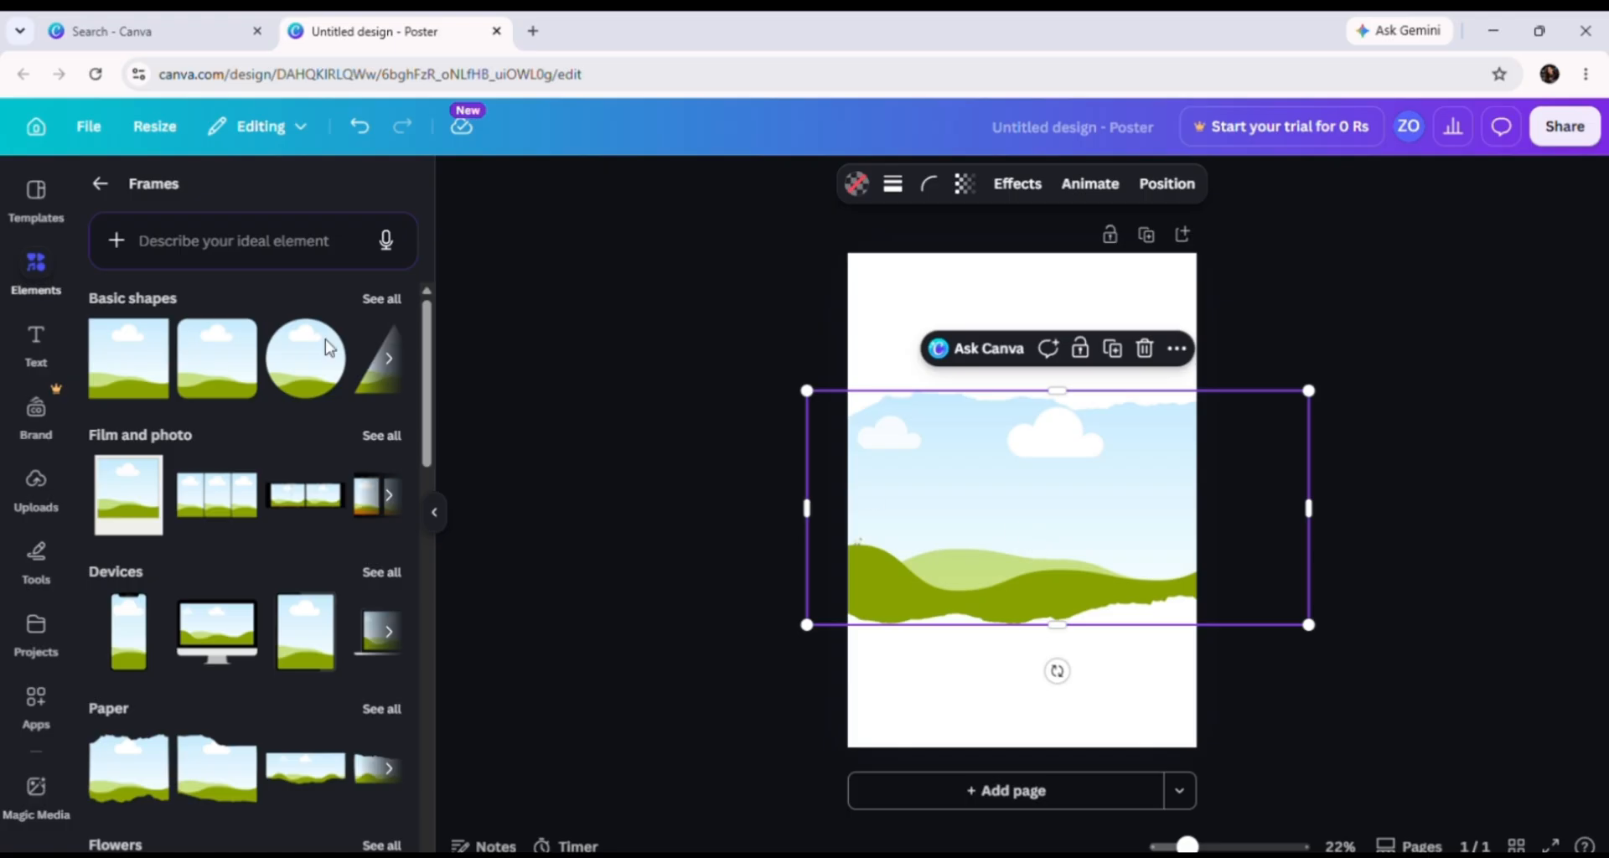
# Step: Search the elements library for 'sea' and show only the photo results
pyautogui.click(60, 263)
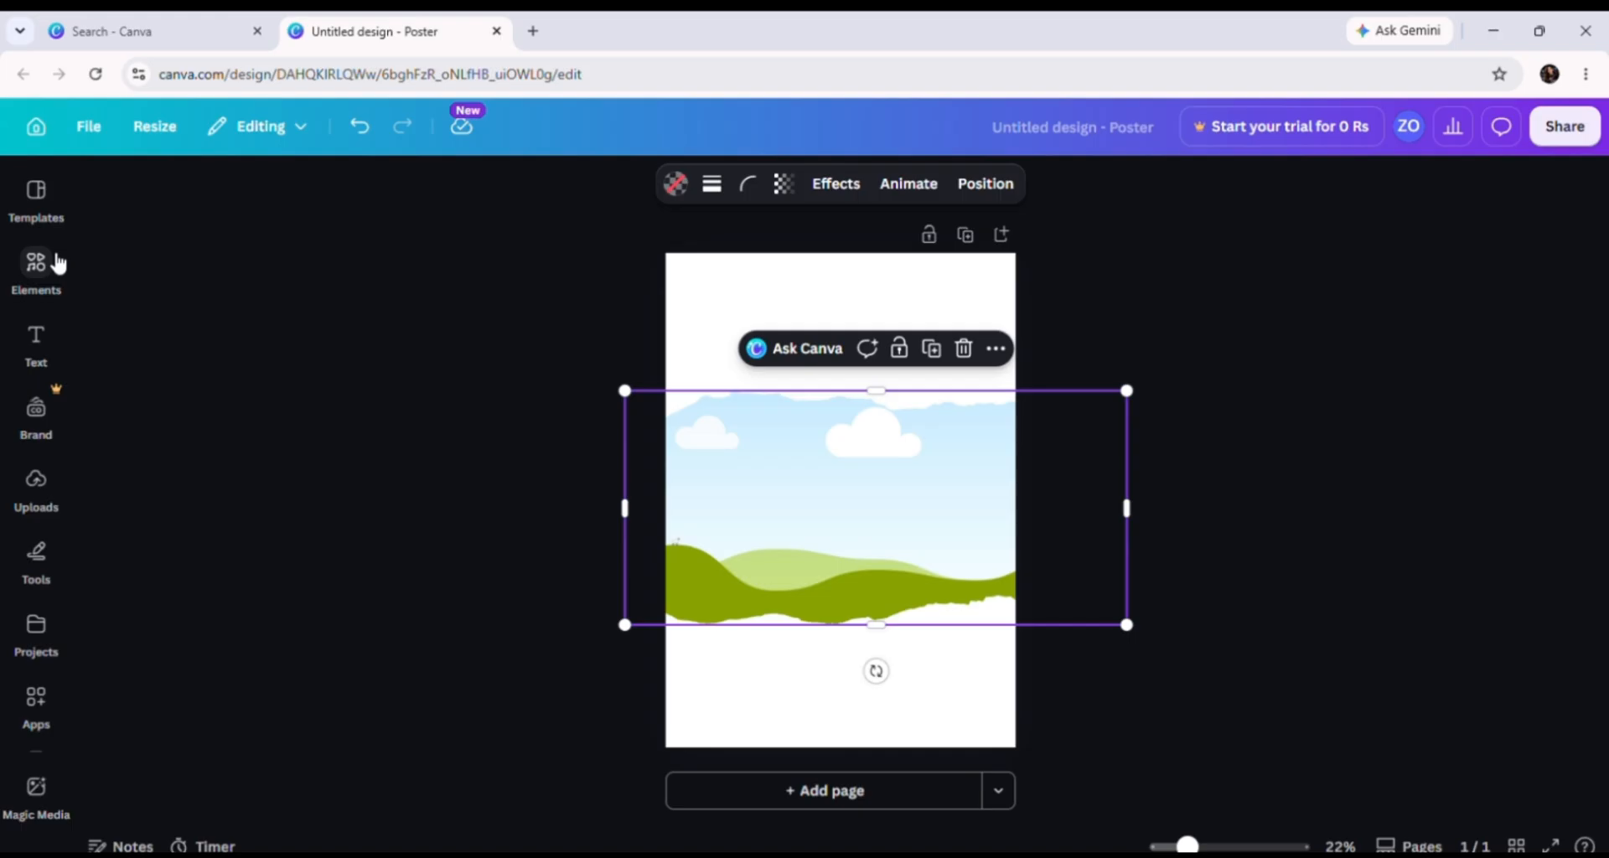
pyautogui.click(58, 260)
pyautogui.click(99, 186)
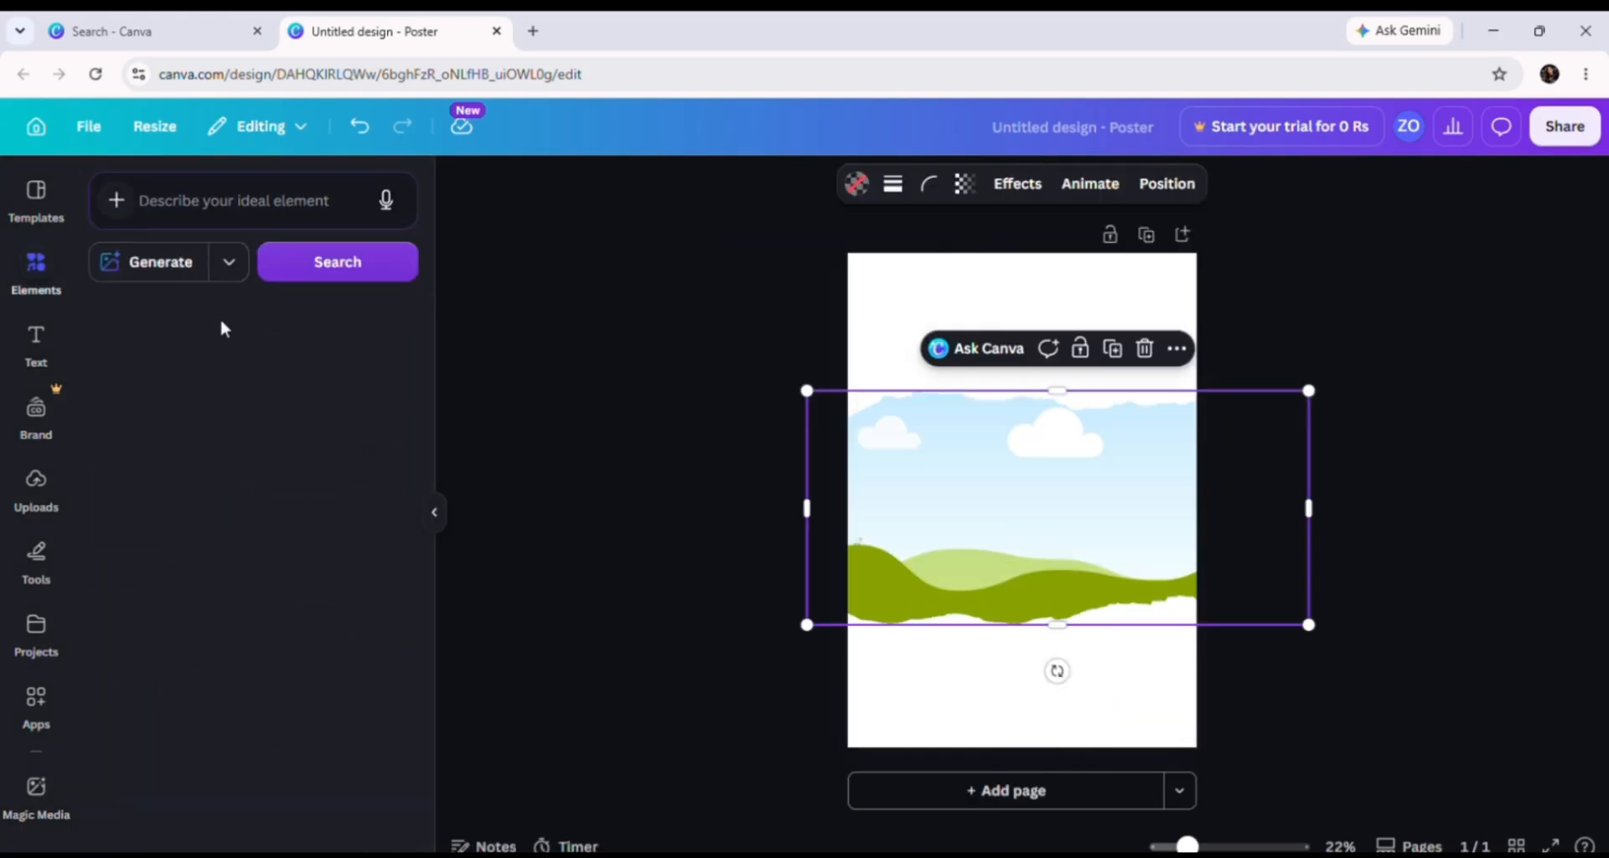
pyautogui.click(231, 200)
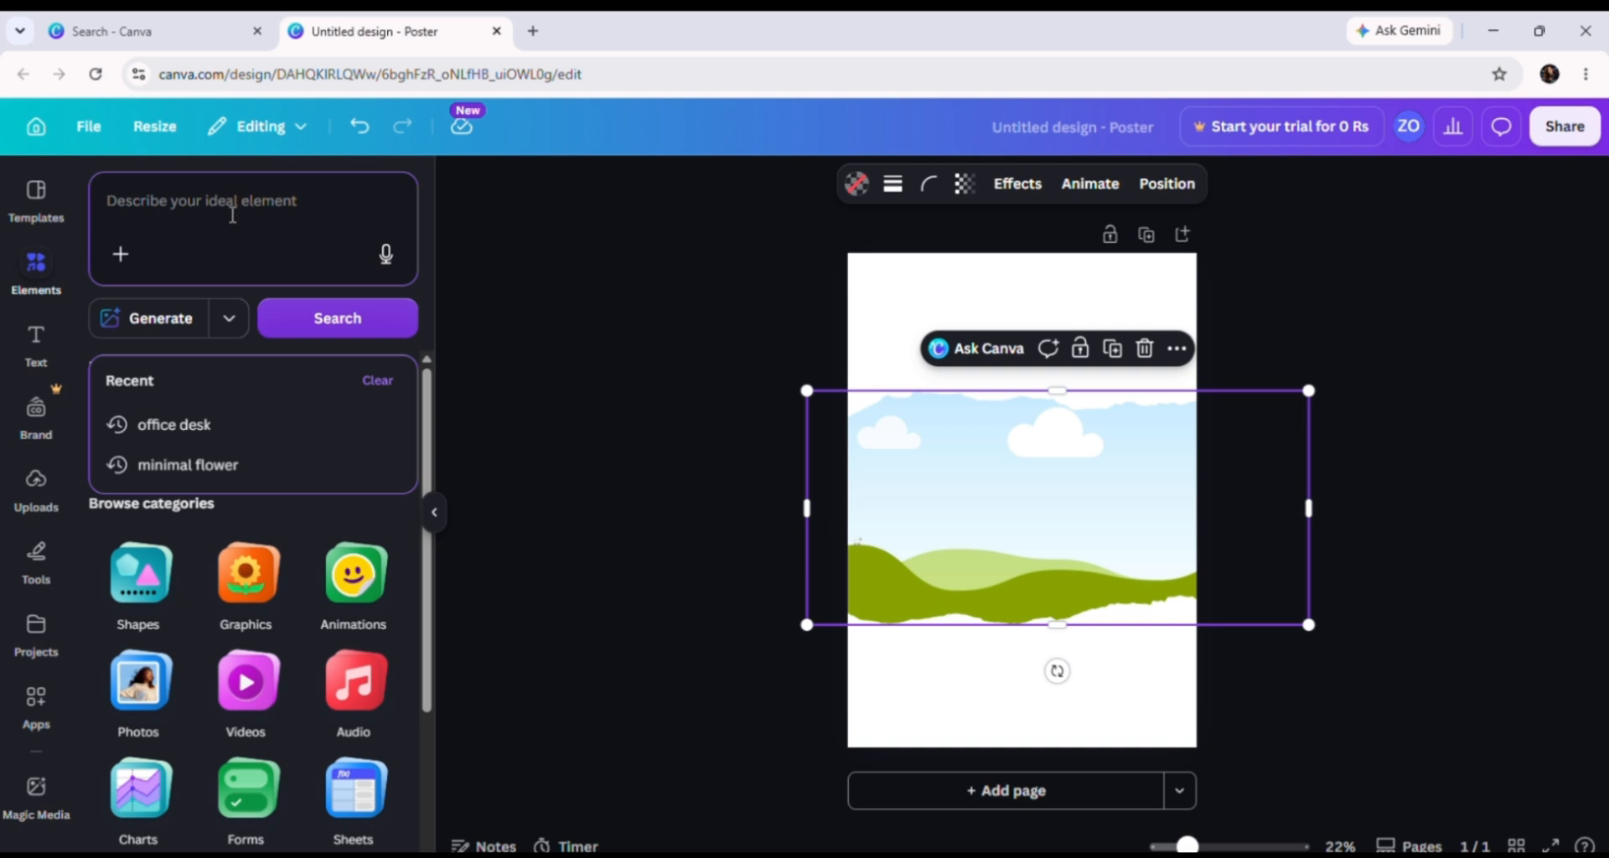
pyautogui.write('sea')
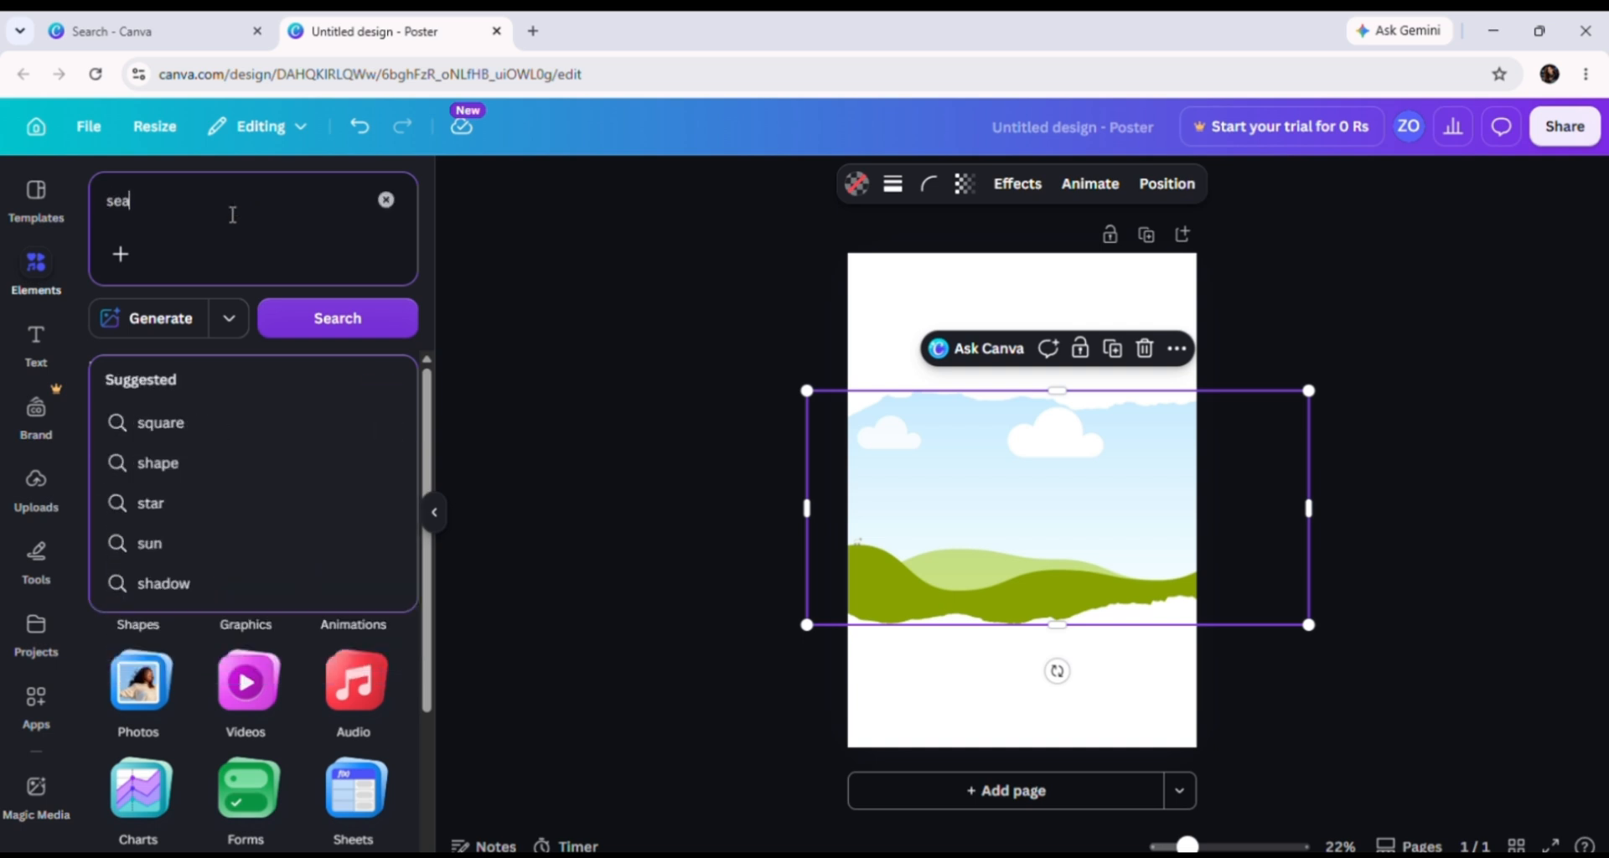
pyautogui.press('Return')
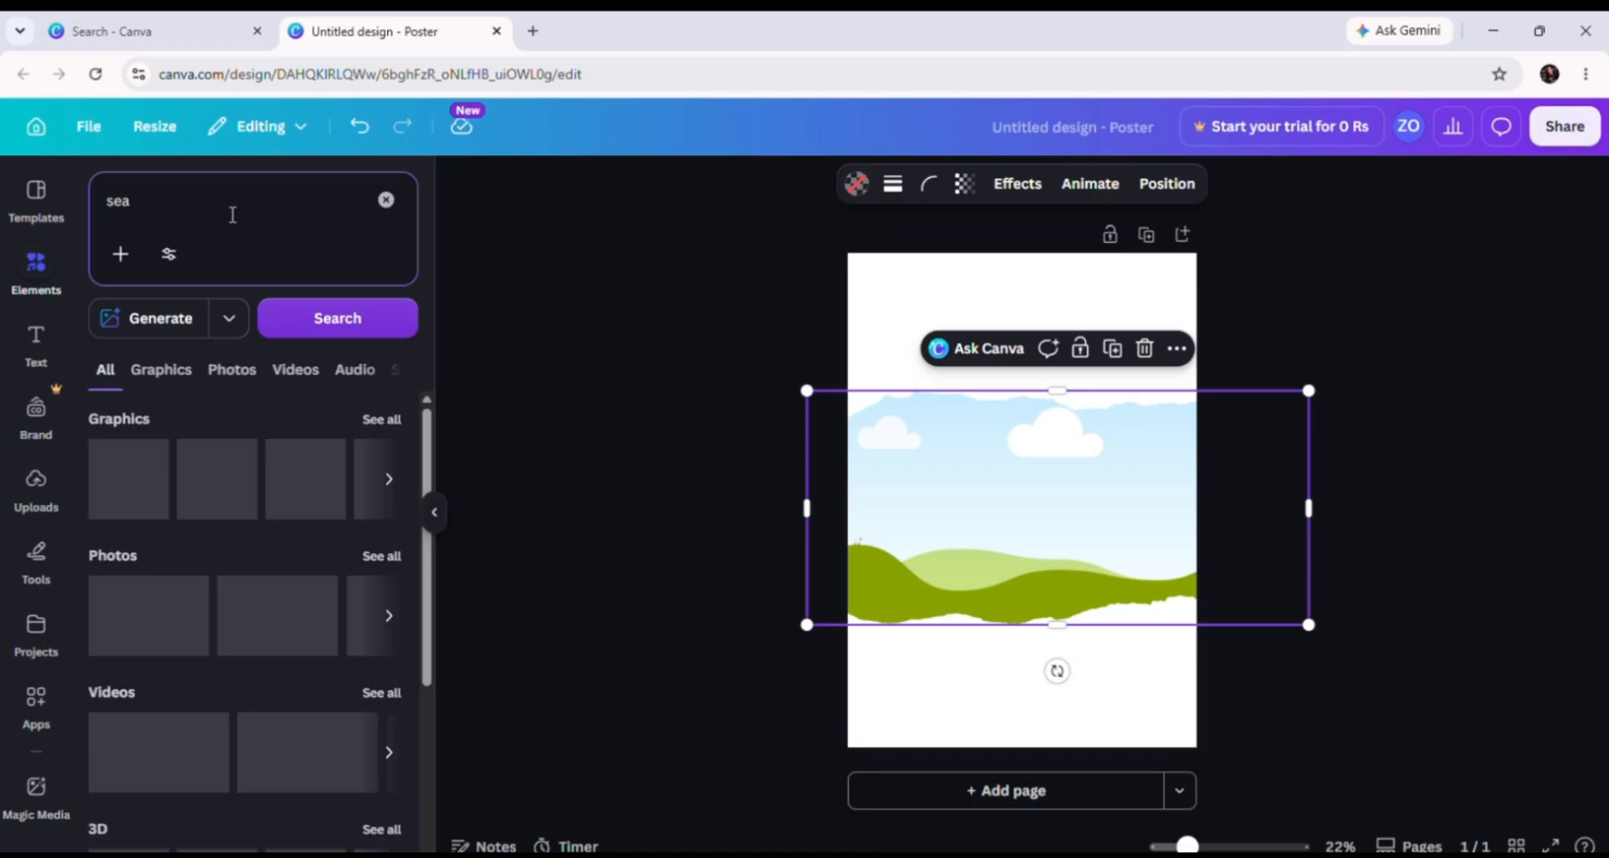
pyautogui.click(226, 377)
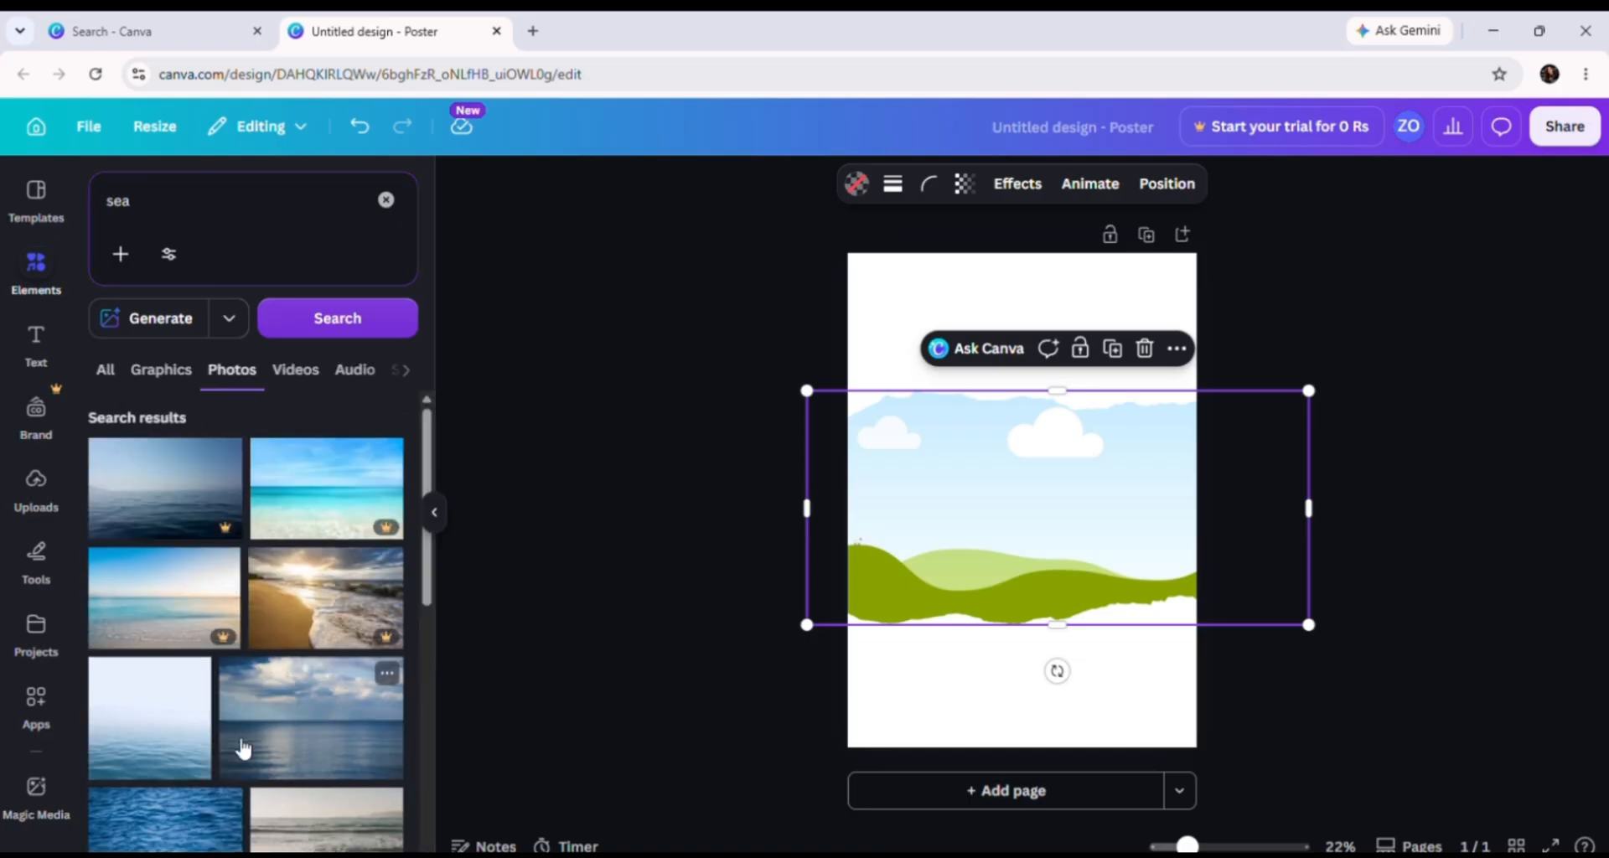
pyautogui.scroll(-3, 210, 712)
# Step: Fill the paper frame with the sea photo, move it lower, and trim it to the page width (42 × 36.9)
pyautogui.moveTo(138, 553); pyautogui.dragTo(1045, 854)
pyautogui.moveTo(1092, 548)
pyautogui.mouseDown()
pyautogui.moveTo(1088, 614)
pyautogui.moveTo(1100, 528)
pyautogui.mouseUp()
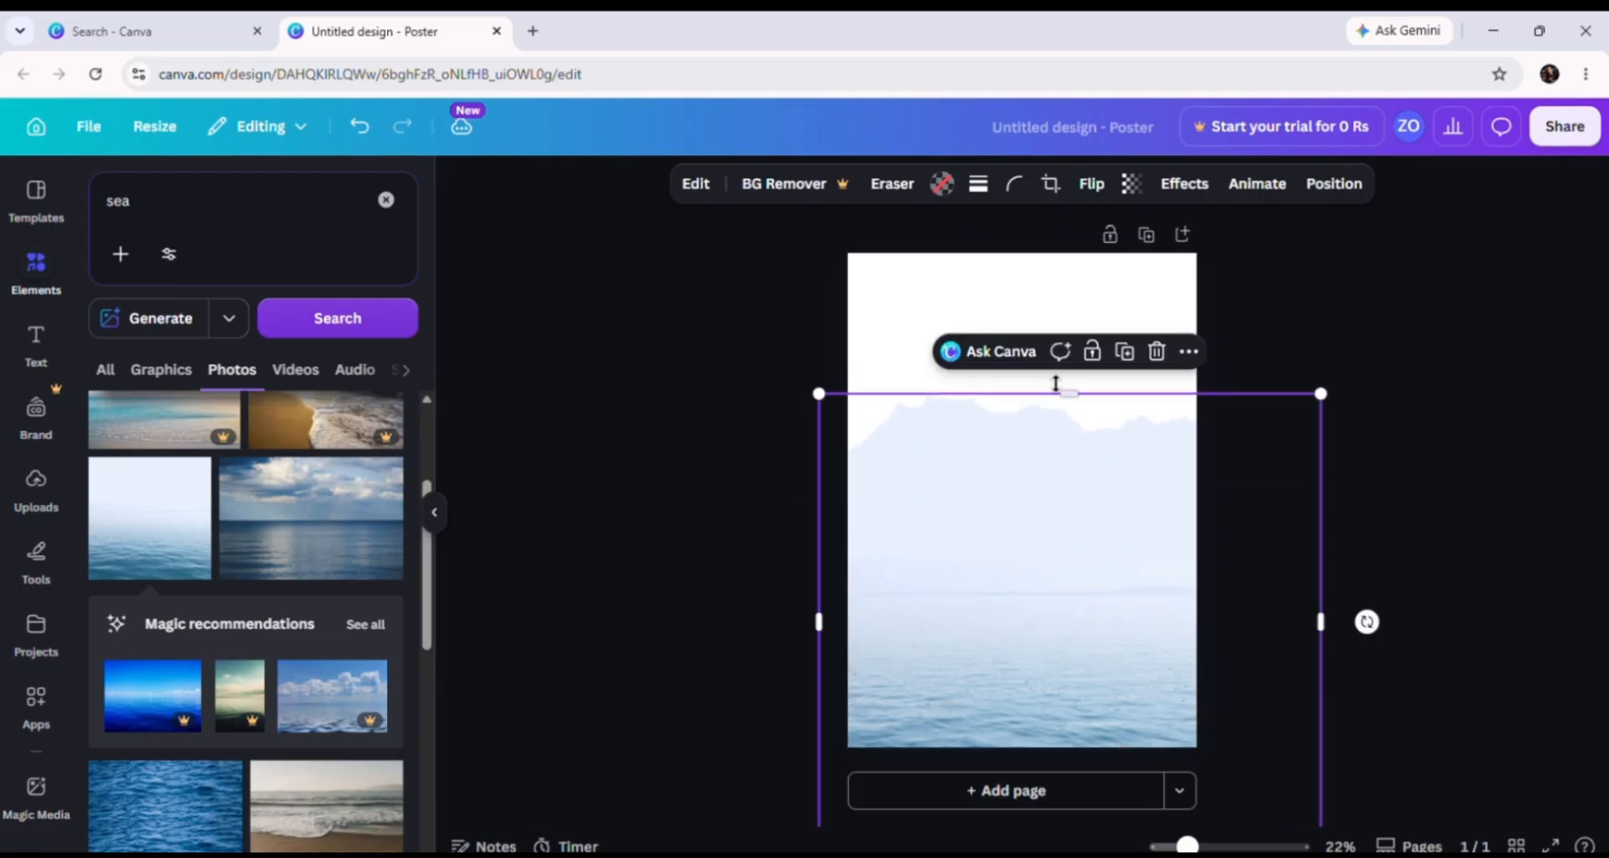
pyautogui.moveTo(1079, 395); pyautogui.dragTo(1066, 500)
pyautogui.moveTo(1056, 646); pyautogui.dragTo(1059, 586)
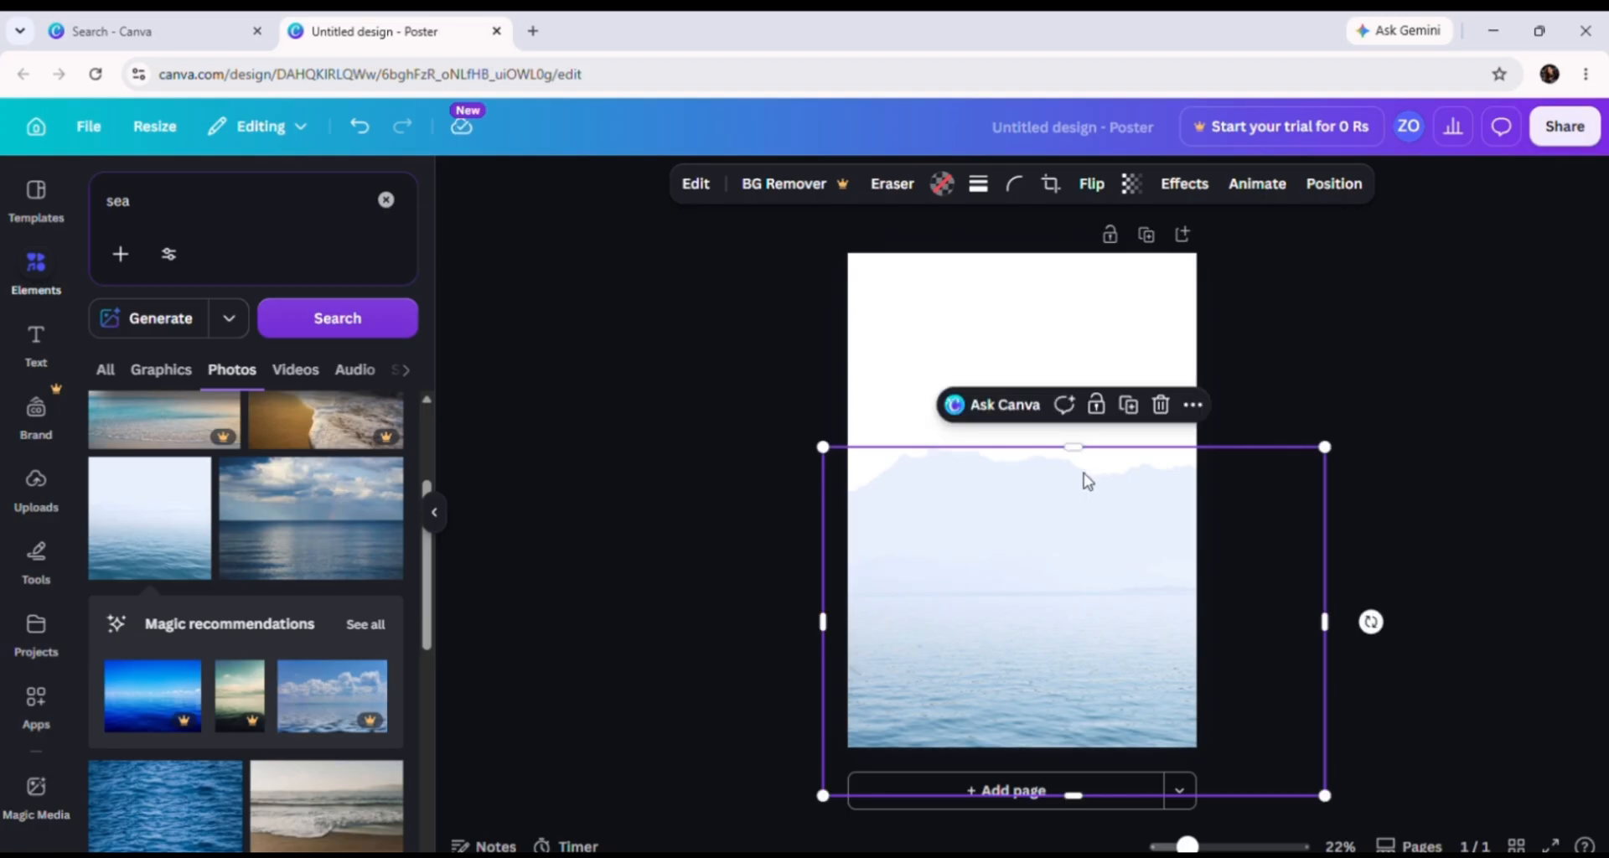
pyautogui.moveTo(1080, 442); pyautogui.dragTo(1070, 491)
pyautogui.moveTo(1070, 607)
pyautogui.mouseDown()
pyautogui.moveTo(1075, 560)
pyautogui.moveTo(1074, 605)
pyautogui.mouseUp()
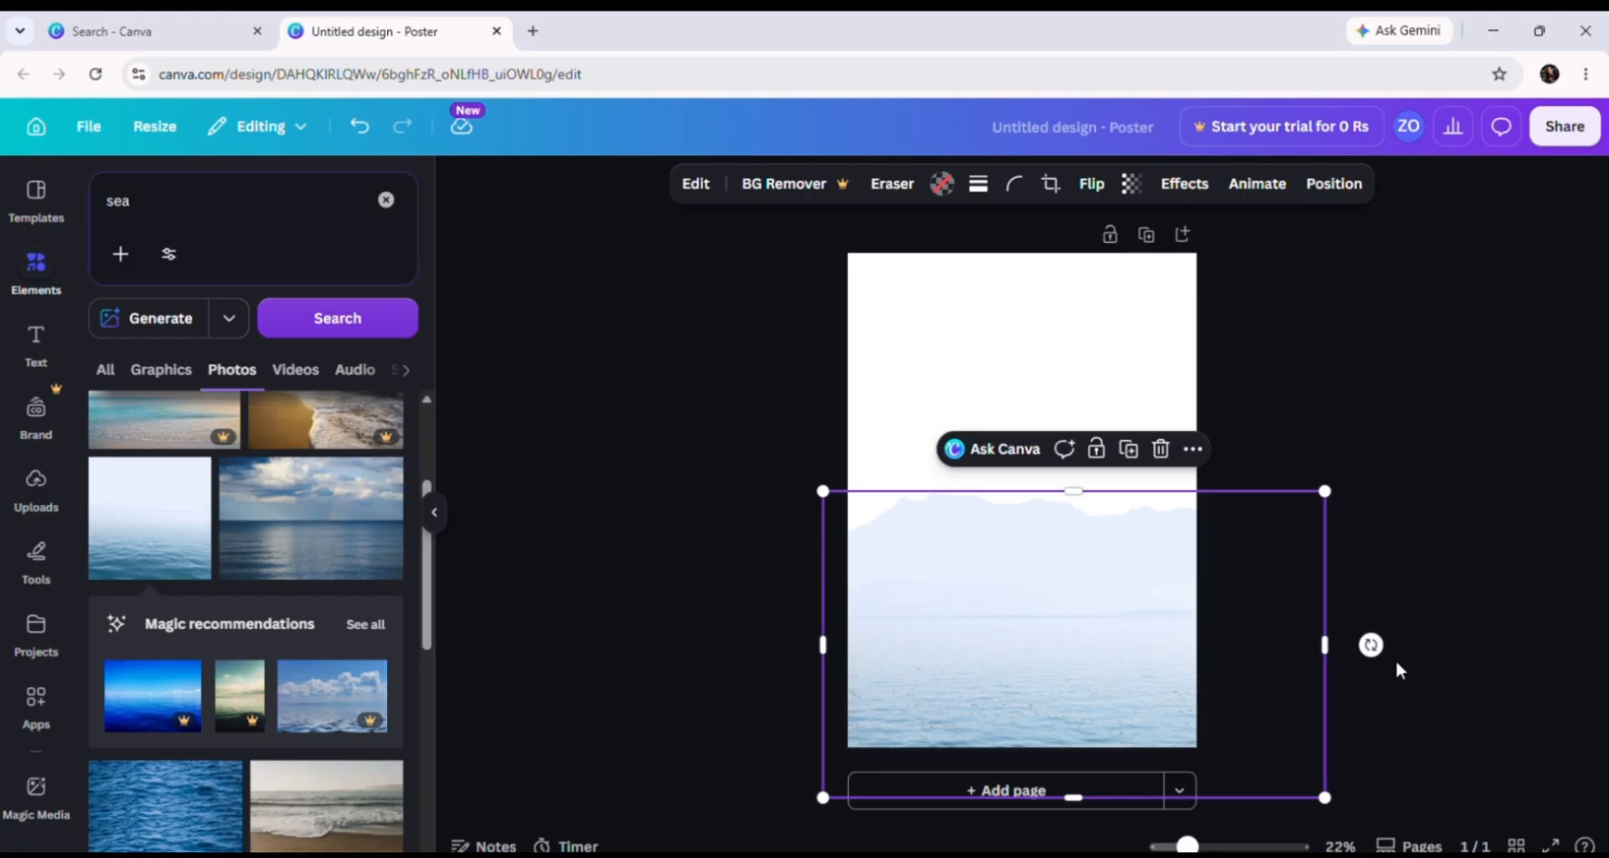
pyautogui.moveTo(1327, 646); pyautogui.dragTo(1202, 628)
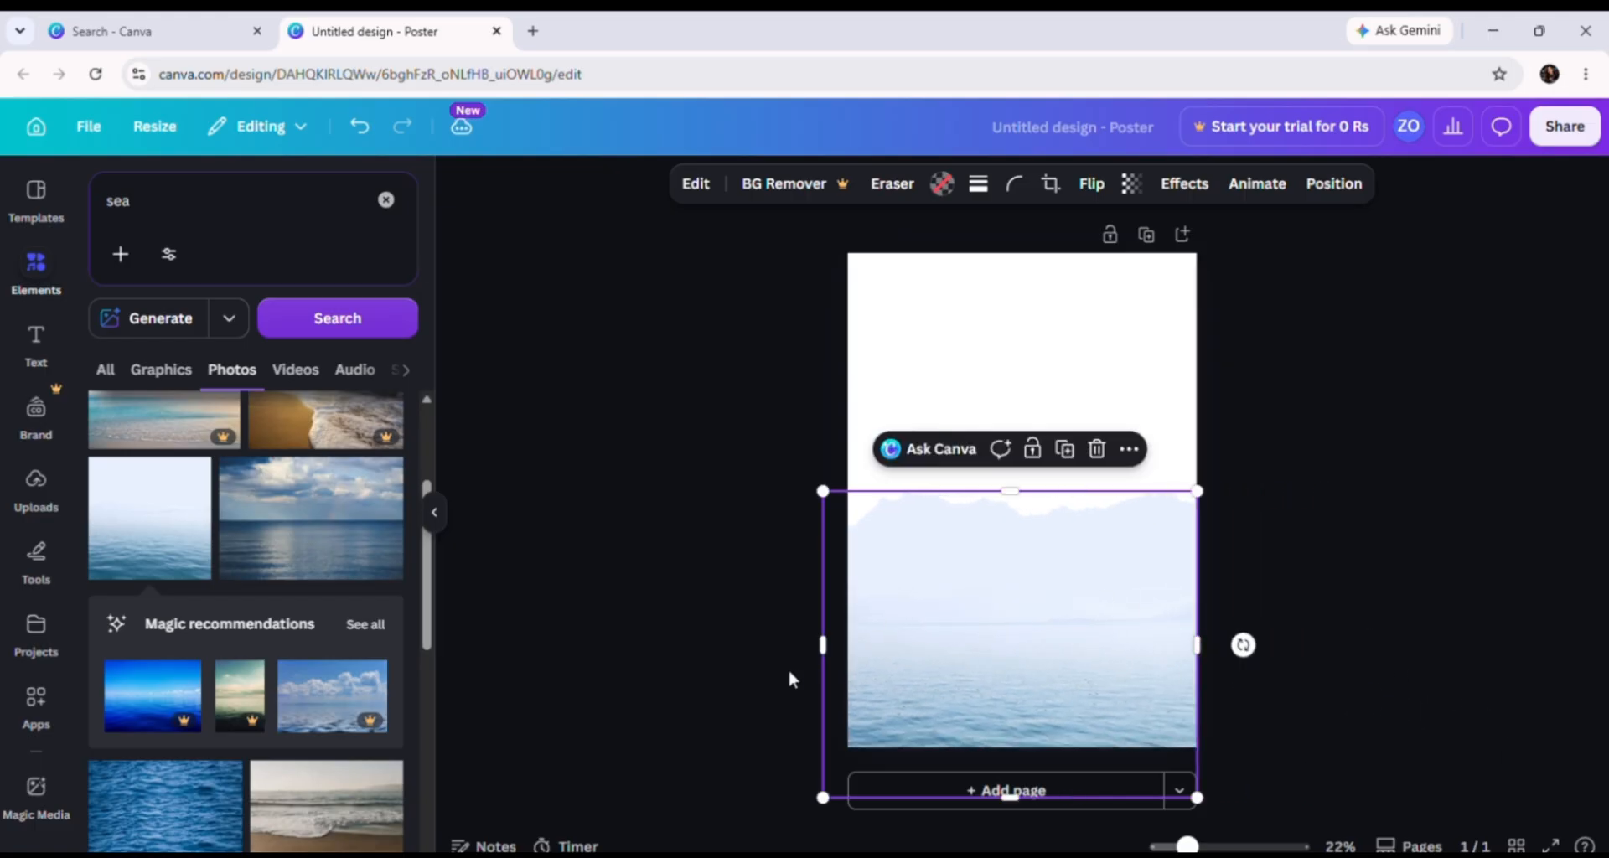
pyautogui.moveTo(816, 646); pyautogui.dragTo(839, 643)
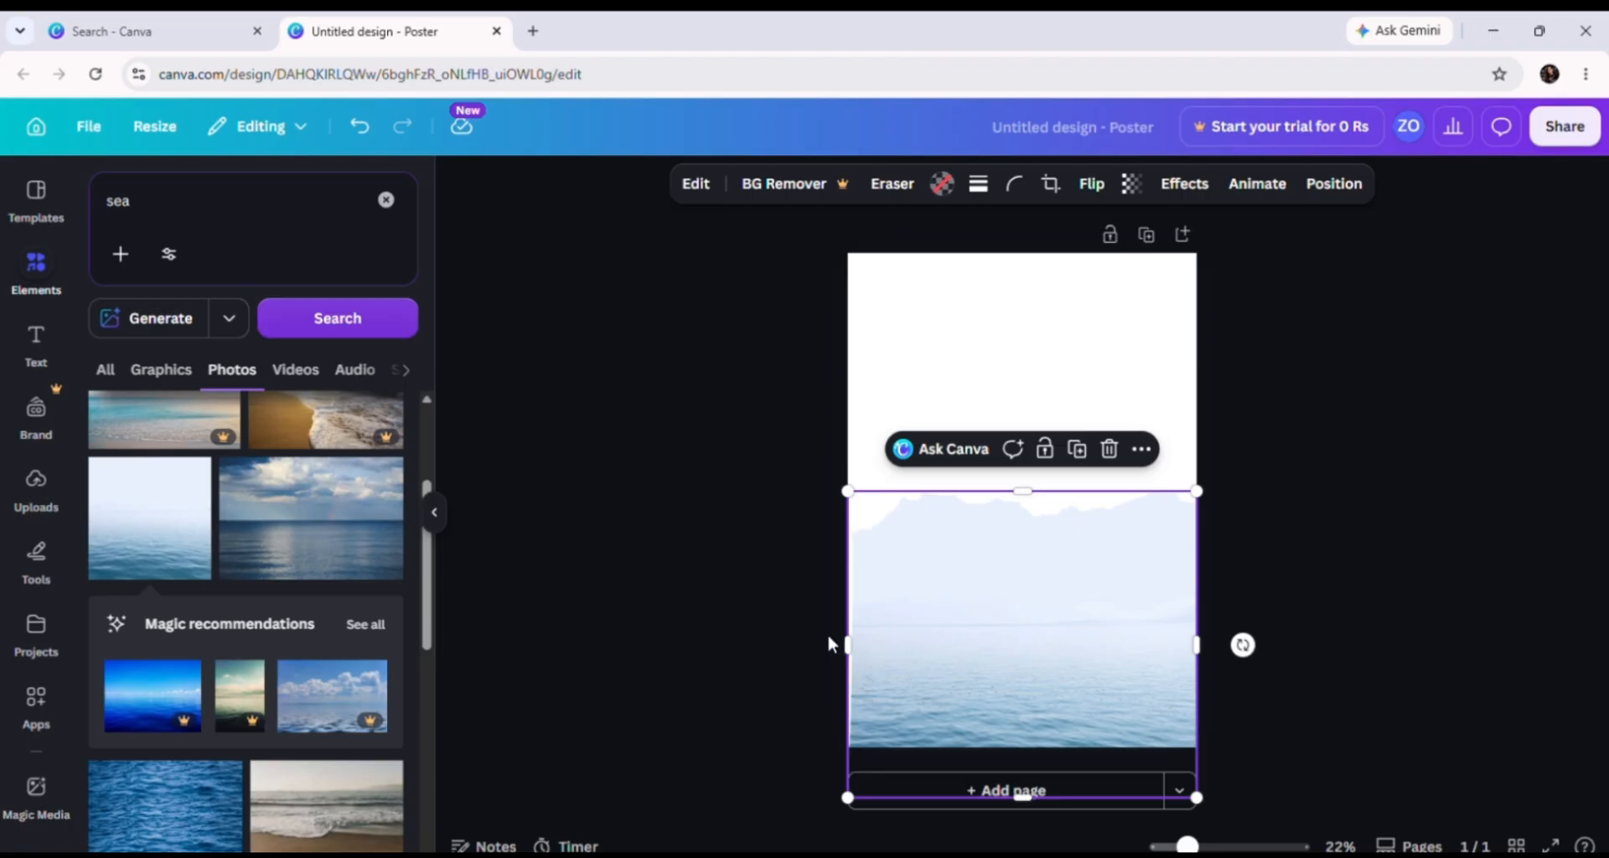
# Step: Apply the Glitch effect to the sea photo after trying Glow and Malibu, widening it slightly
pyautogui.click(1207, 186)
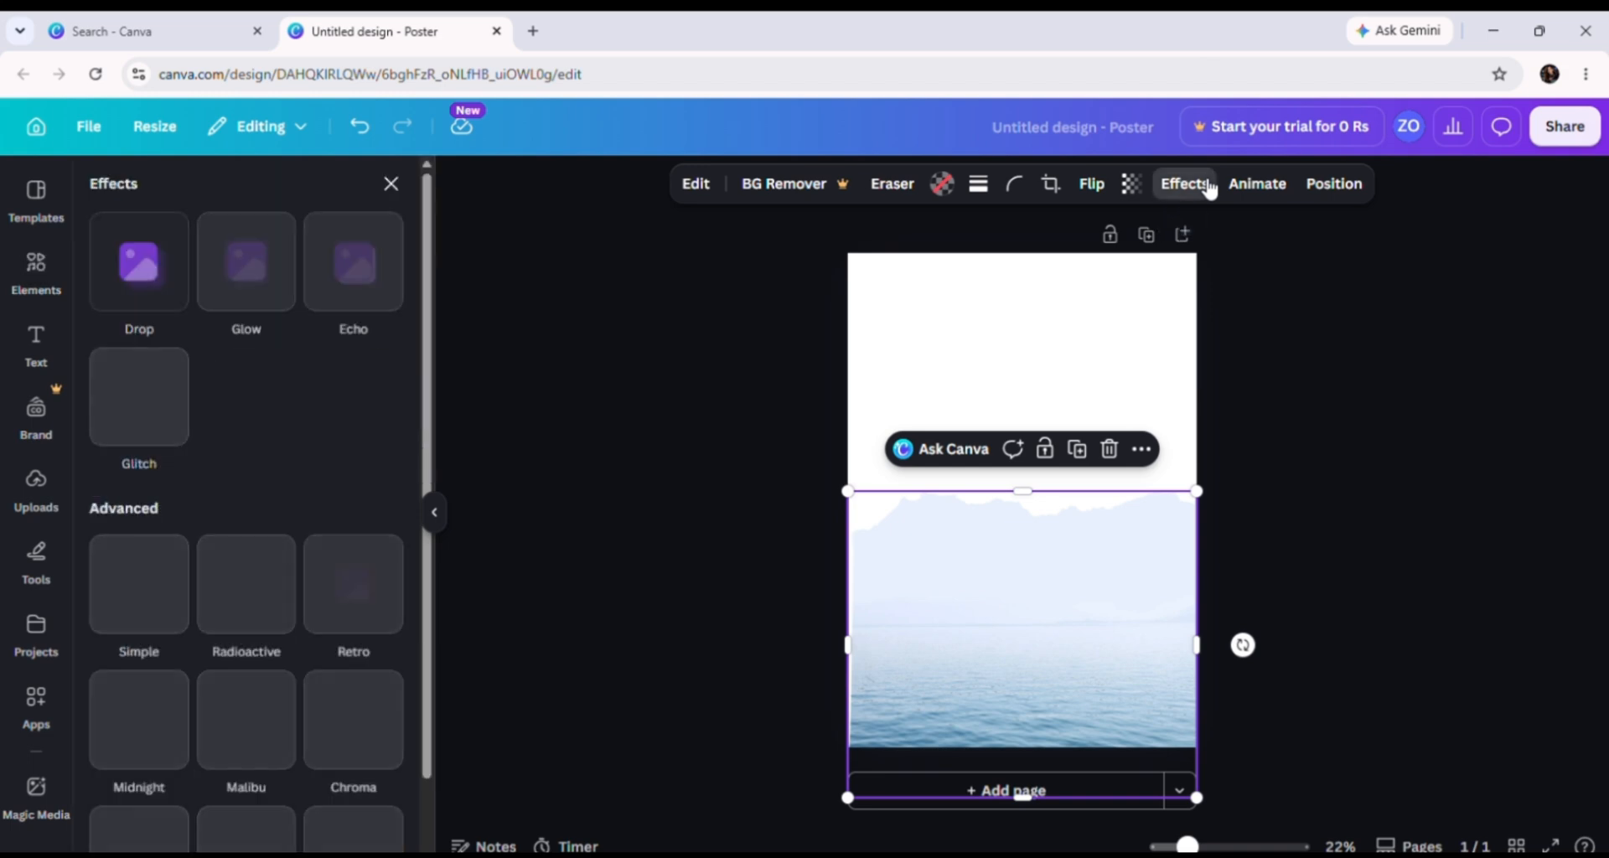
pyautogui.click(143, 603)
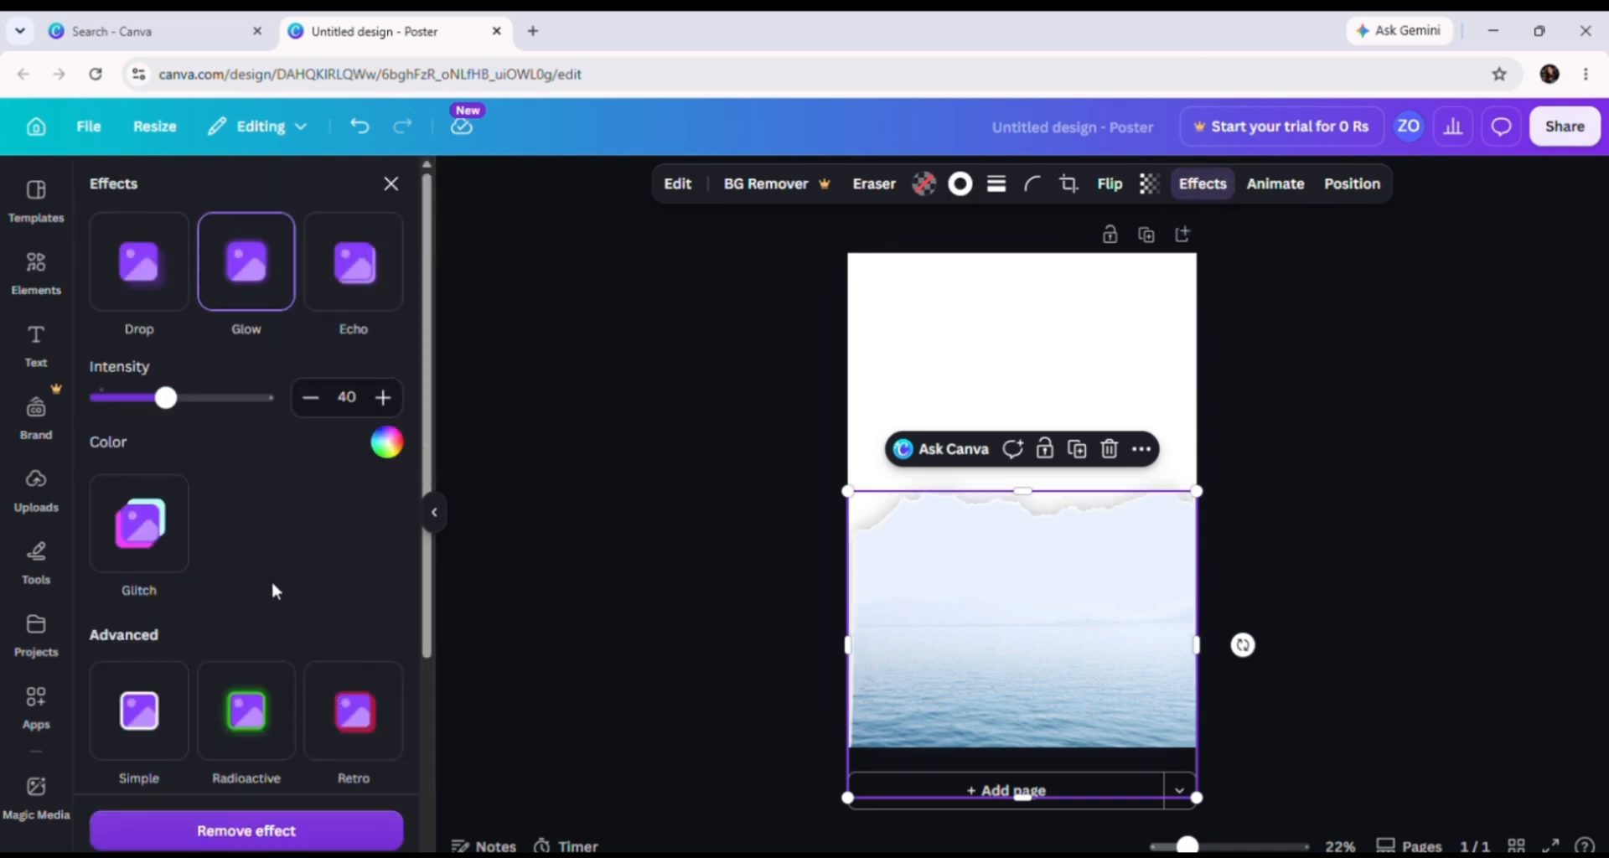
pyautogui.scroll(-3, 274, 561)
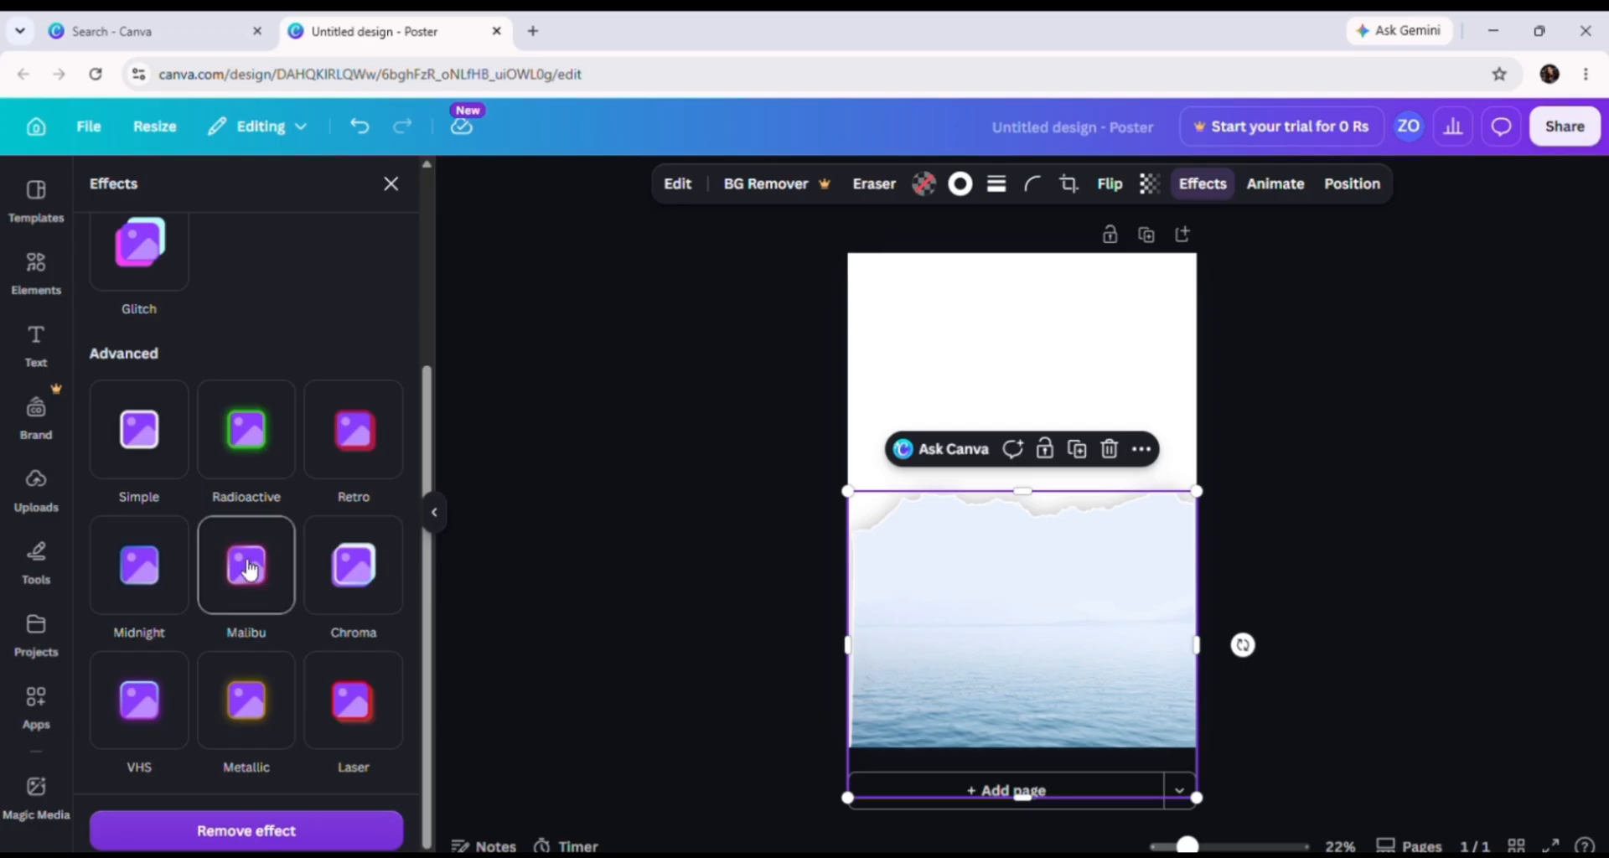
pyautogui.click(247, 565)
pyautogui.click(382, 572)
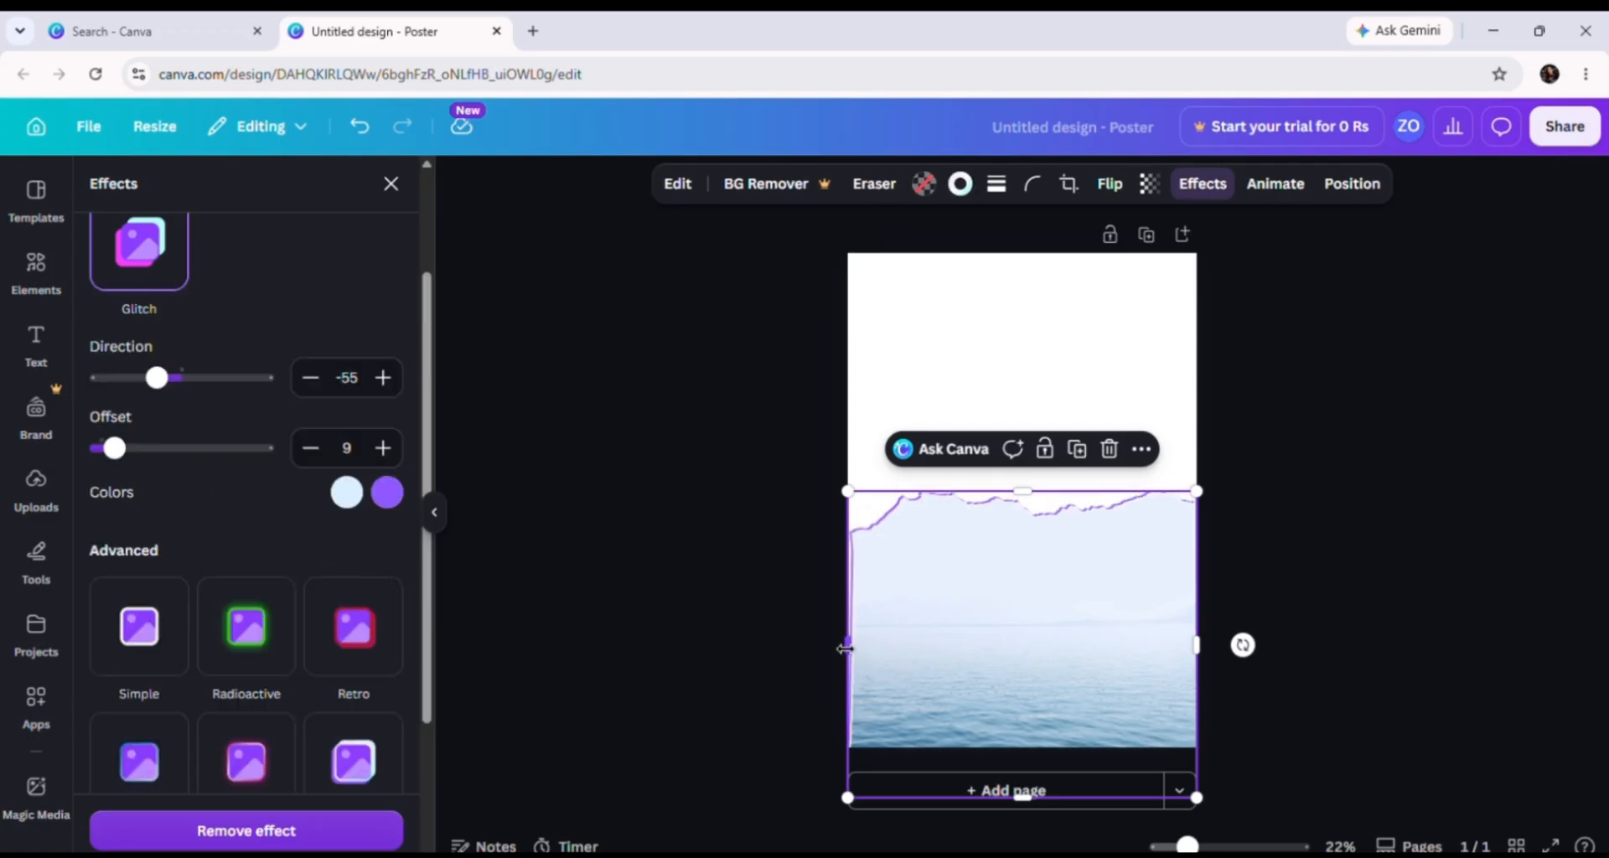
pyautogui.moveTo(848, 645); pyautogui.dragTo(814, 645)
pyautogui.click(1292, 574)
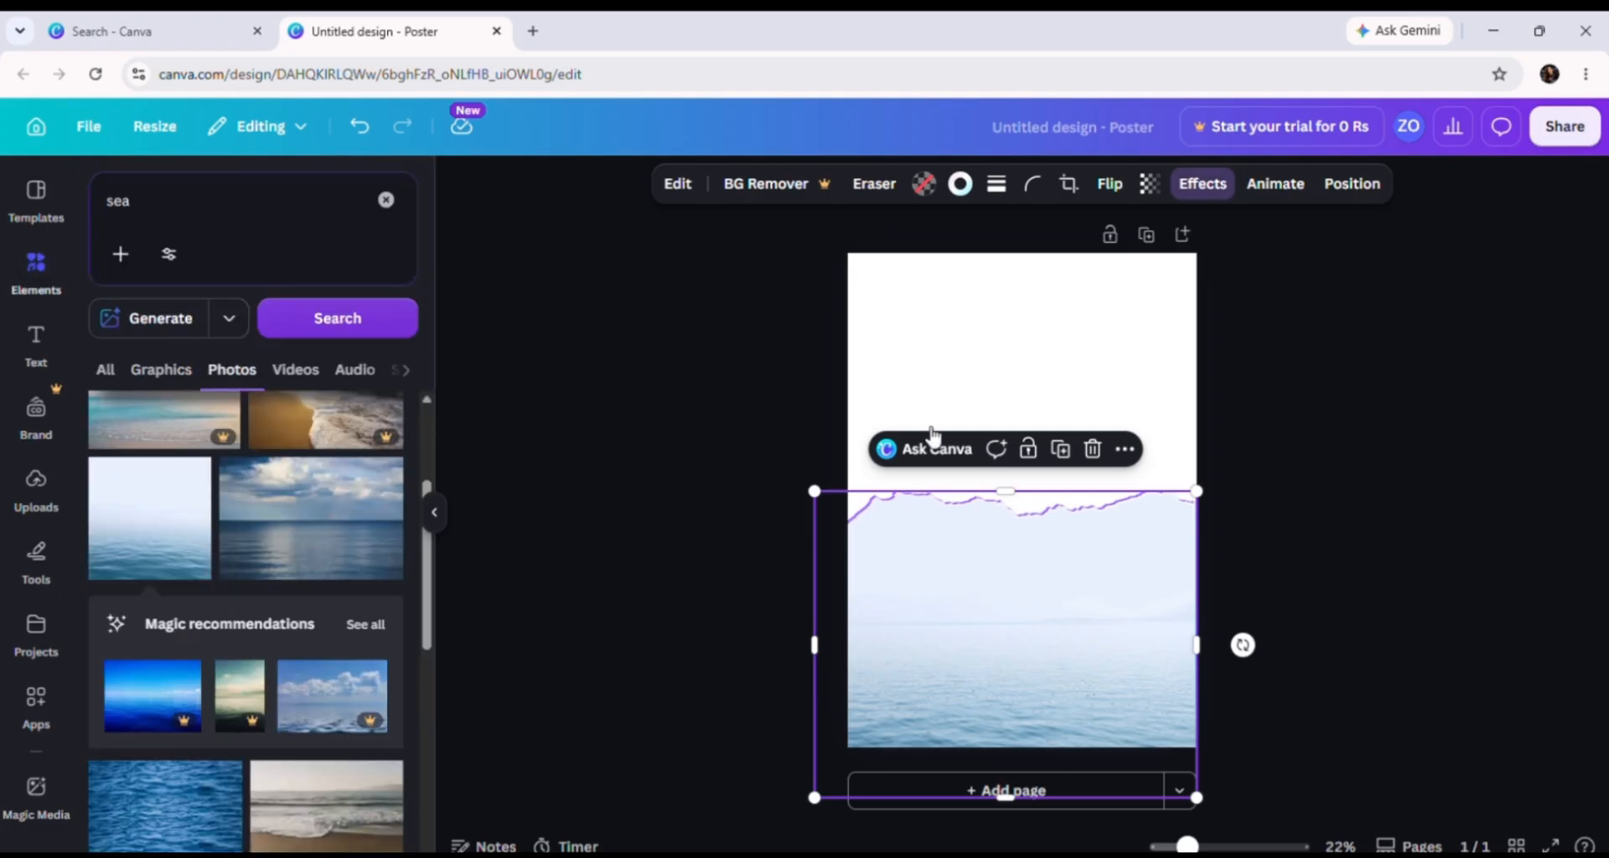
pyautogui.click(1250, 438)
pyautogui.click(1063, 641)
pyautogui.click(796, 348)
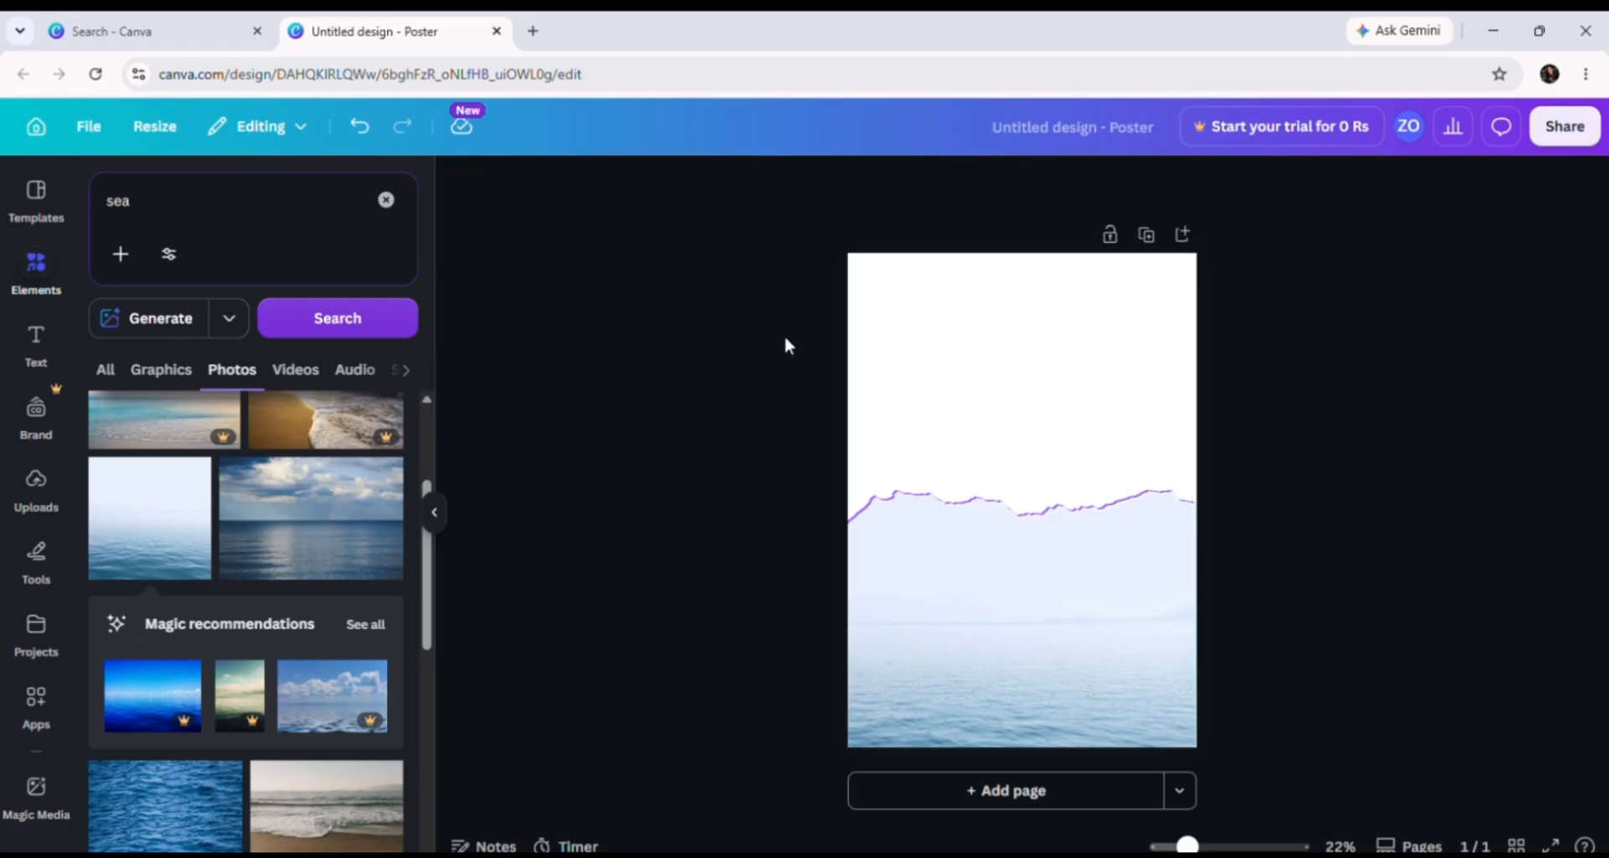
pyautogui.click(59, 273)
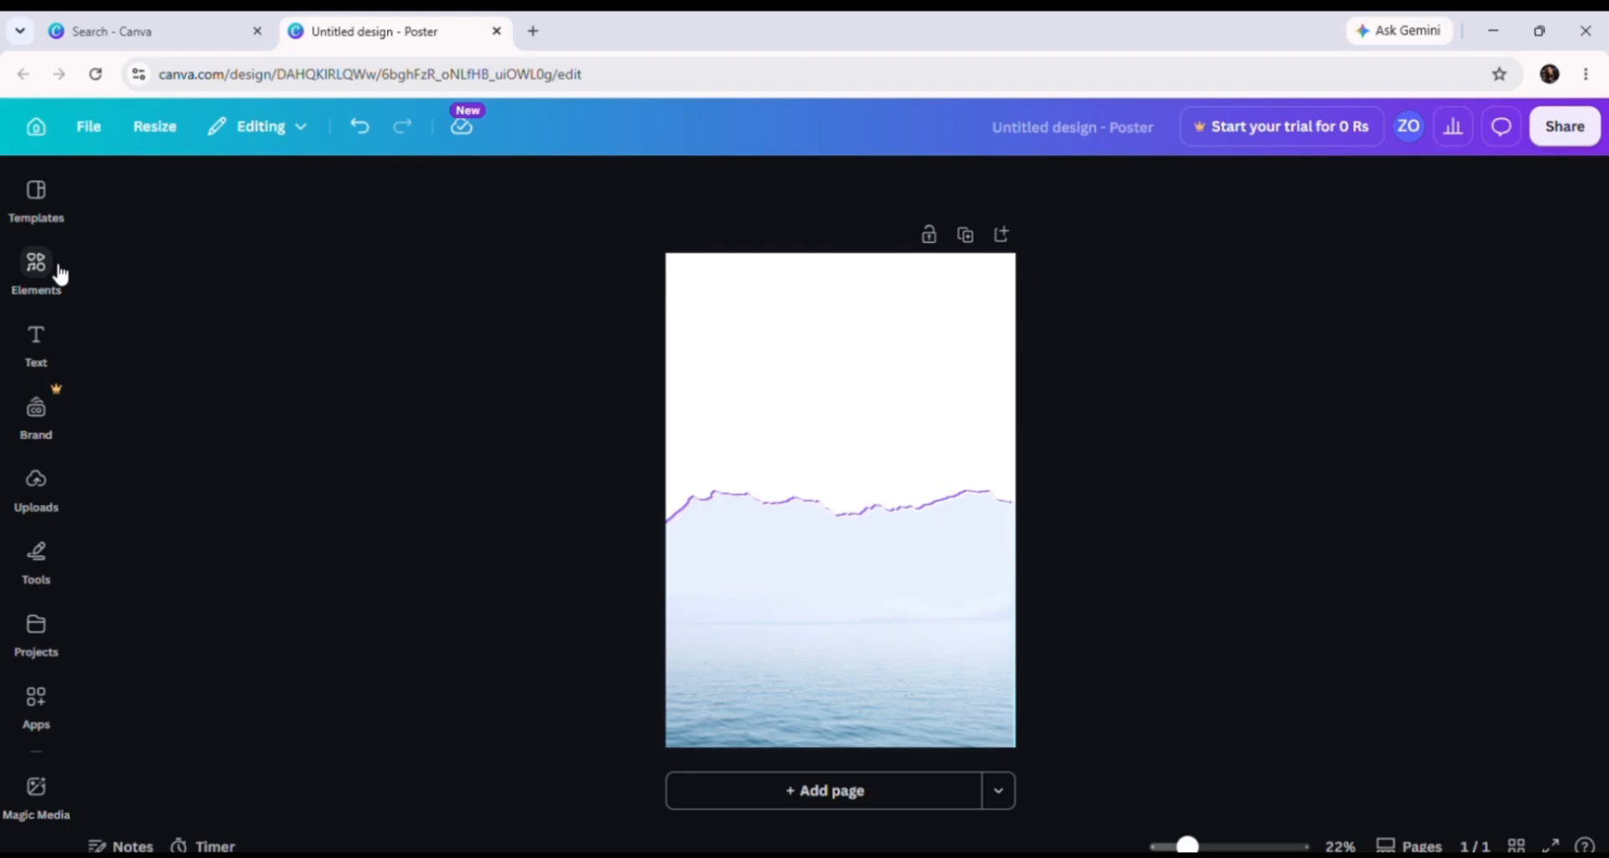
pyautogui.click(58, 272)
pyautogui.click(139, 205)
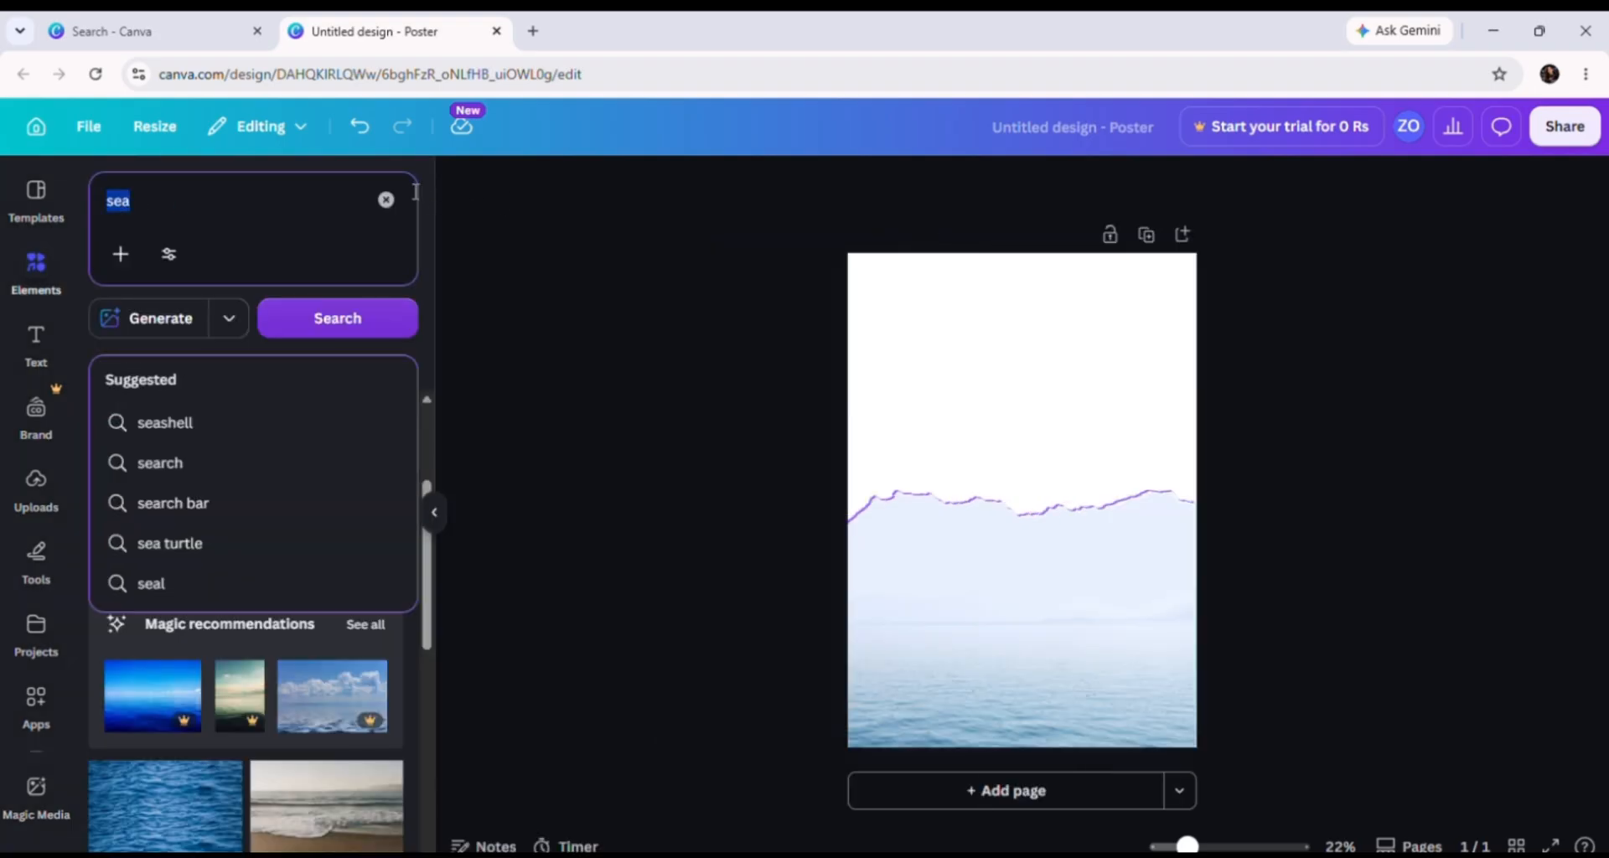
pyautogui.click(386, 199)
# Step: Add a second page and fill it with the four-column grid from Grids
pyautogui.click(560, 444)
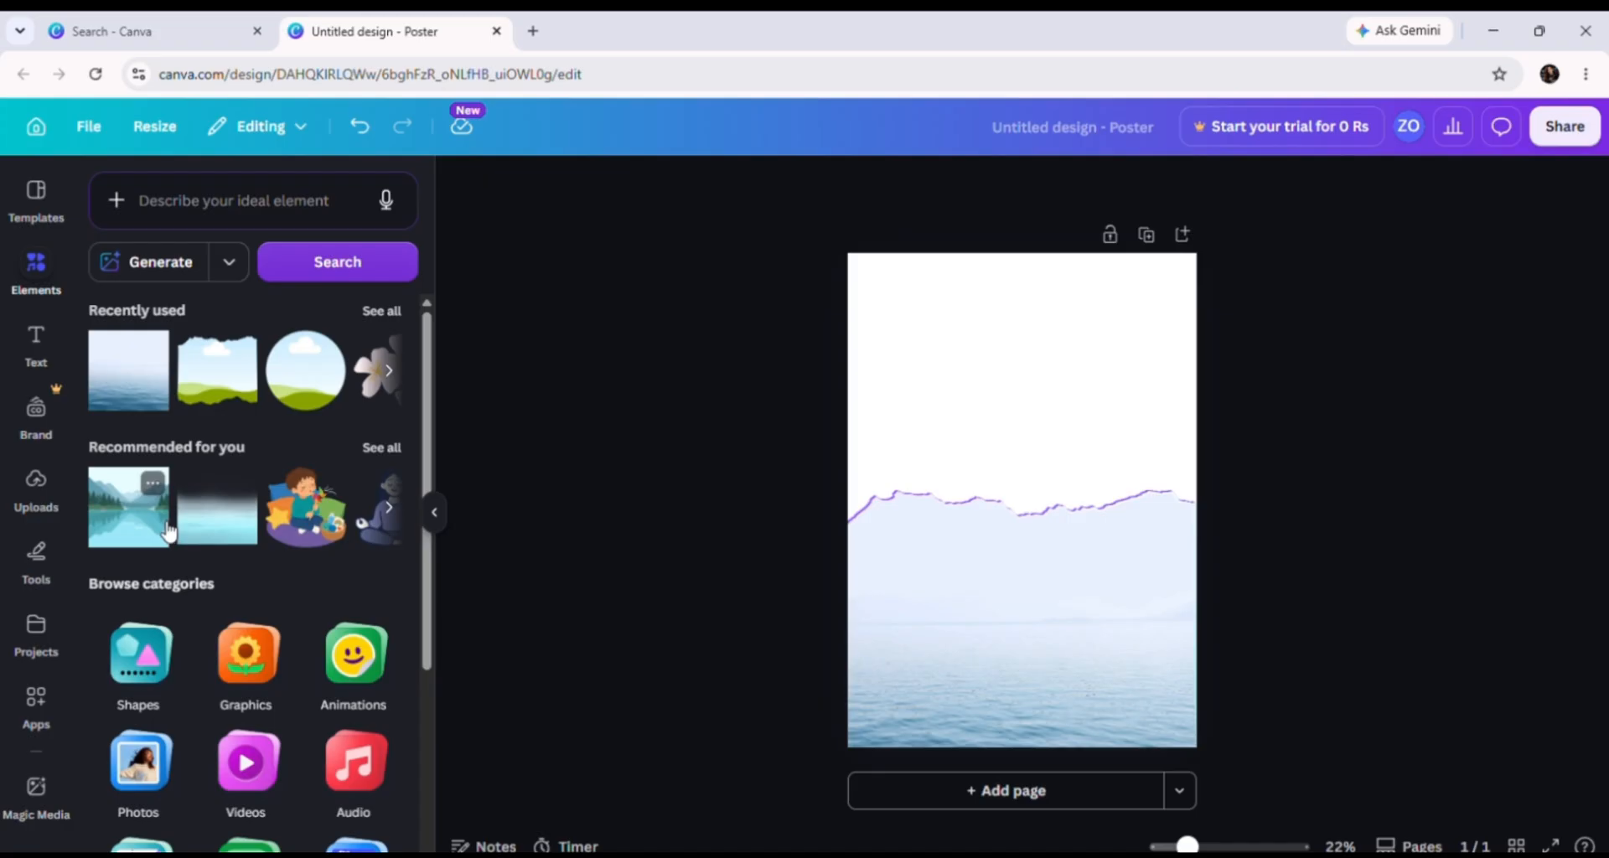
pyautogui.scroll(-3, 180, 540)
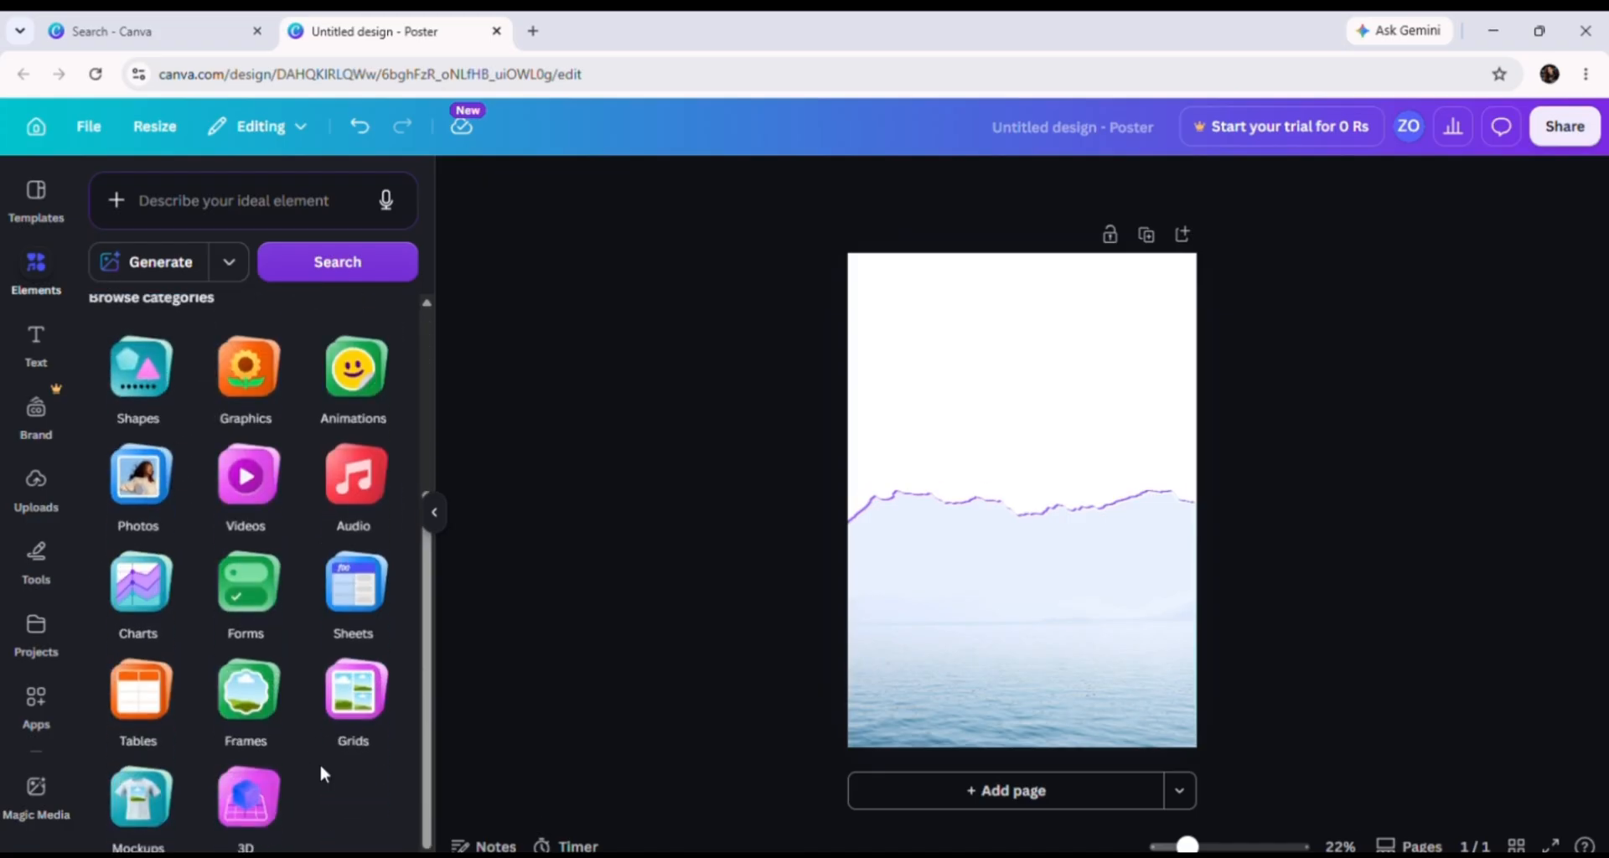
pyautogui.click(365, 712)
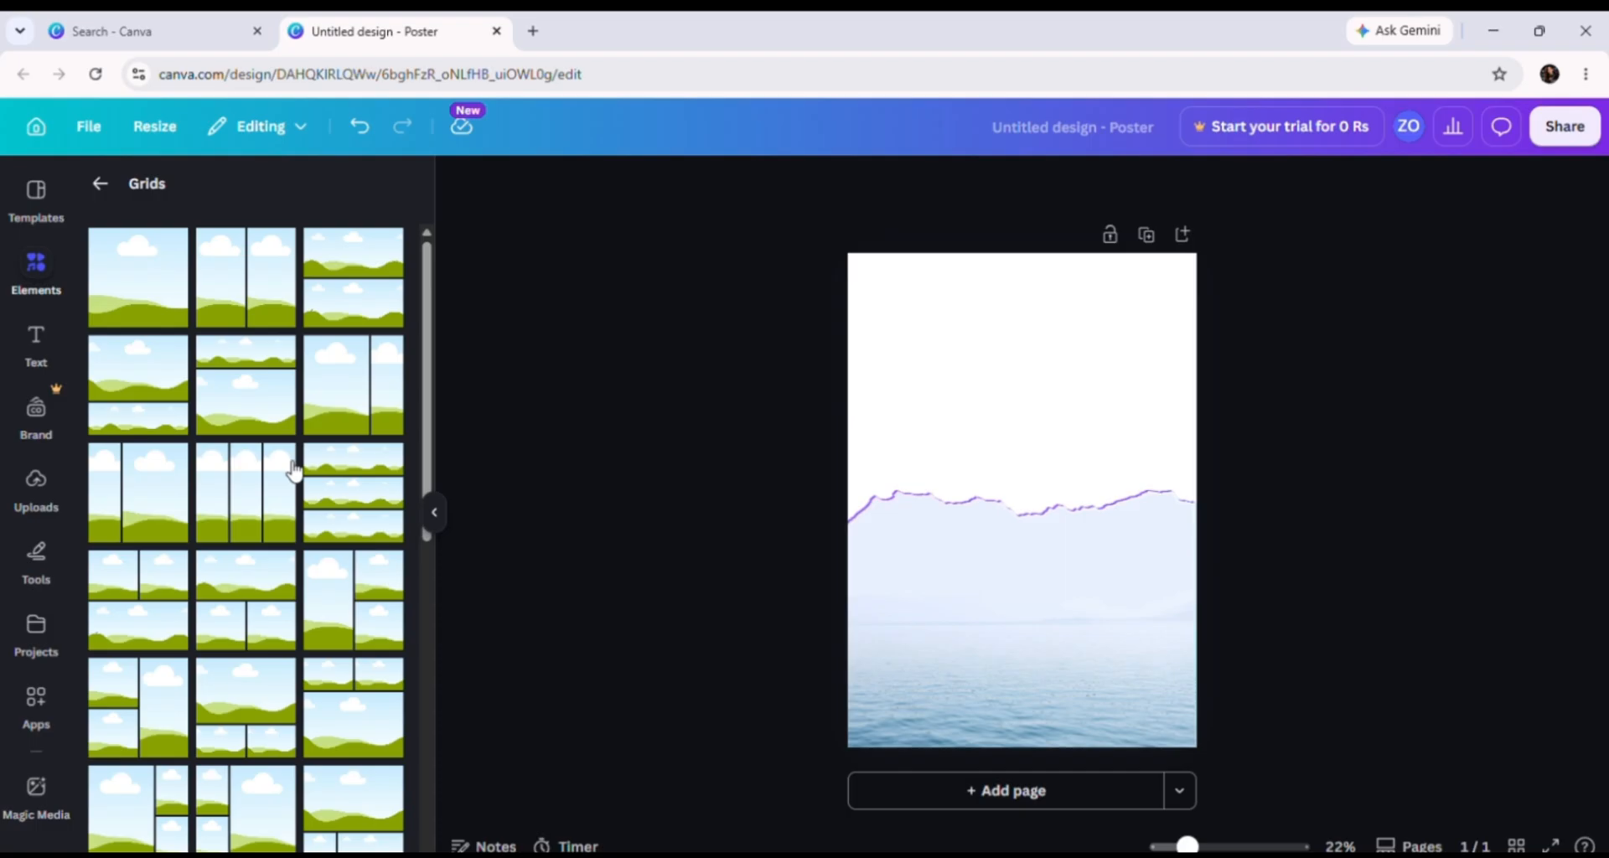
pyautogui.click(1002, 794)
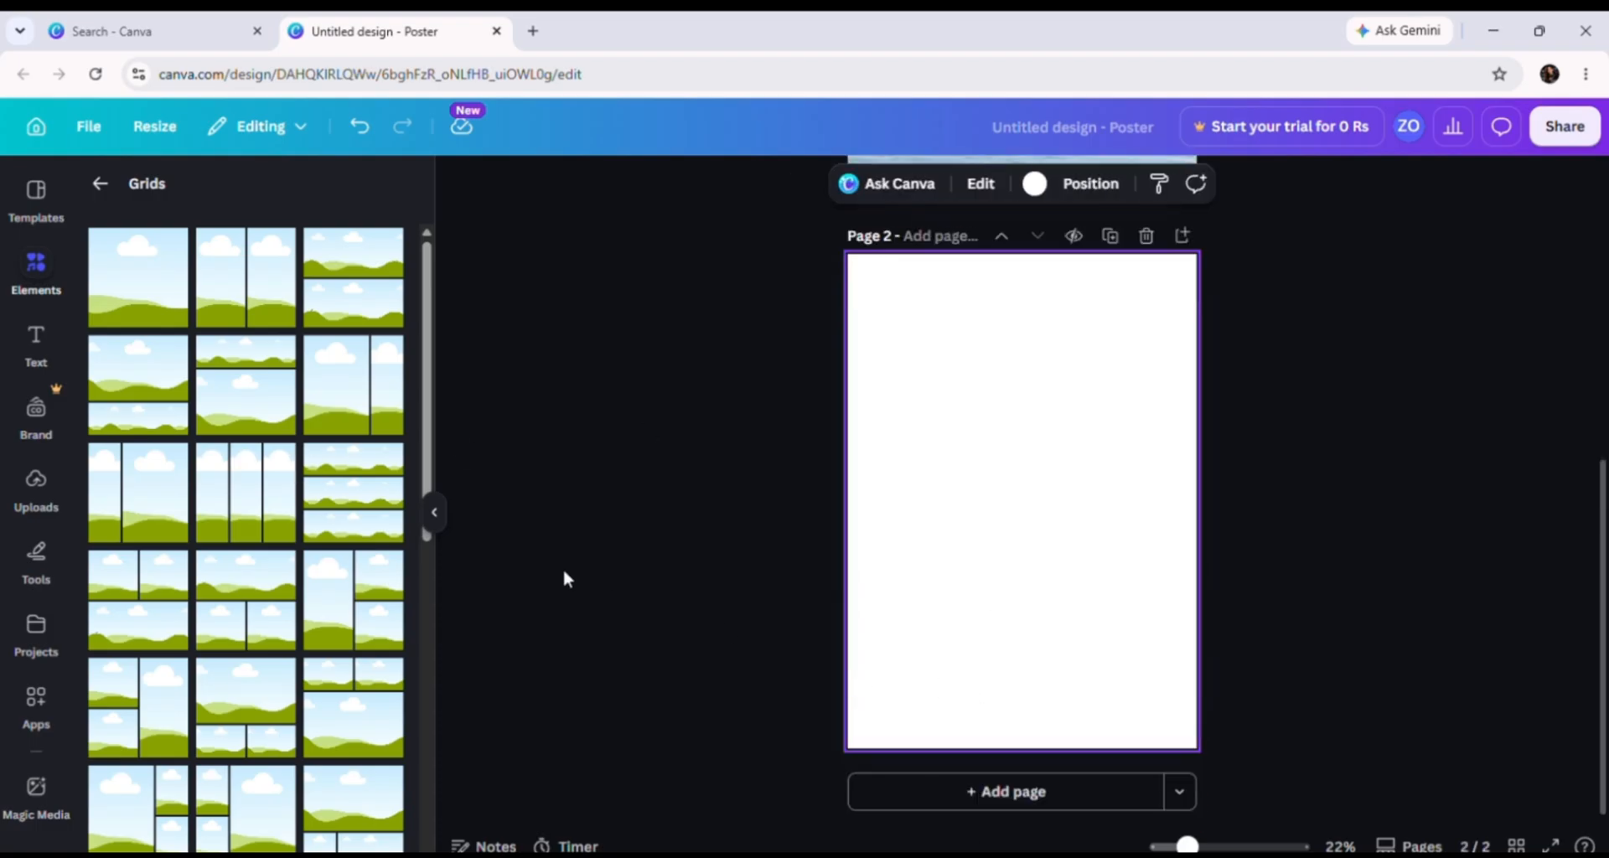
pyautogui.scroll(-10, 252, 670)
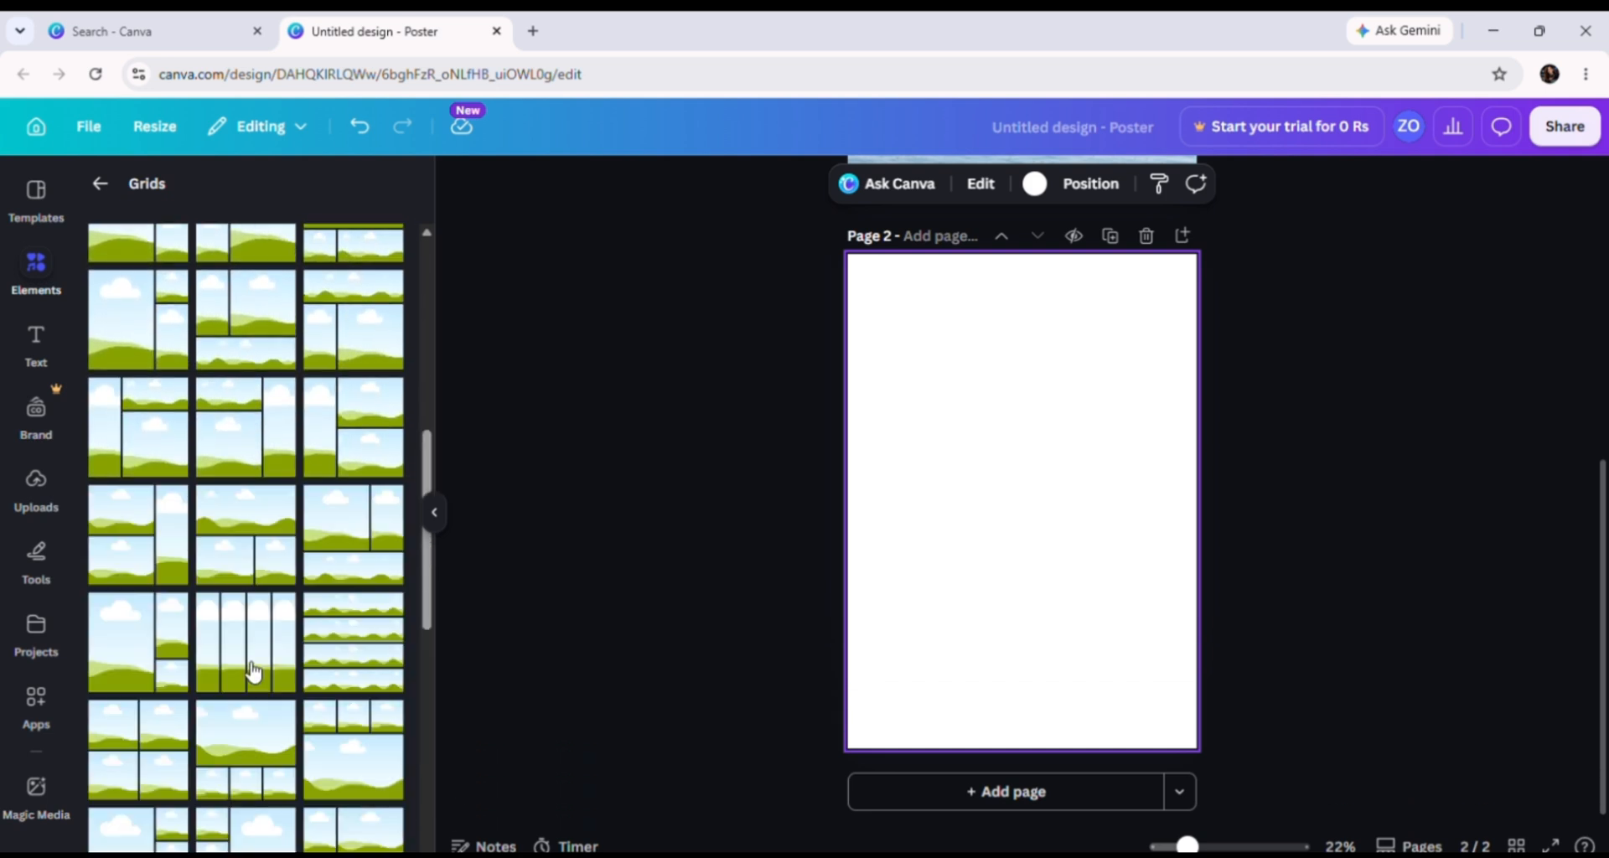
pyautogui.moveTo(252, 667); pyautogui.dragTo(894, 484)
pyautogui.click(1491, 520)
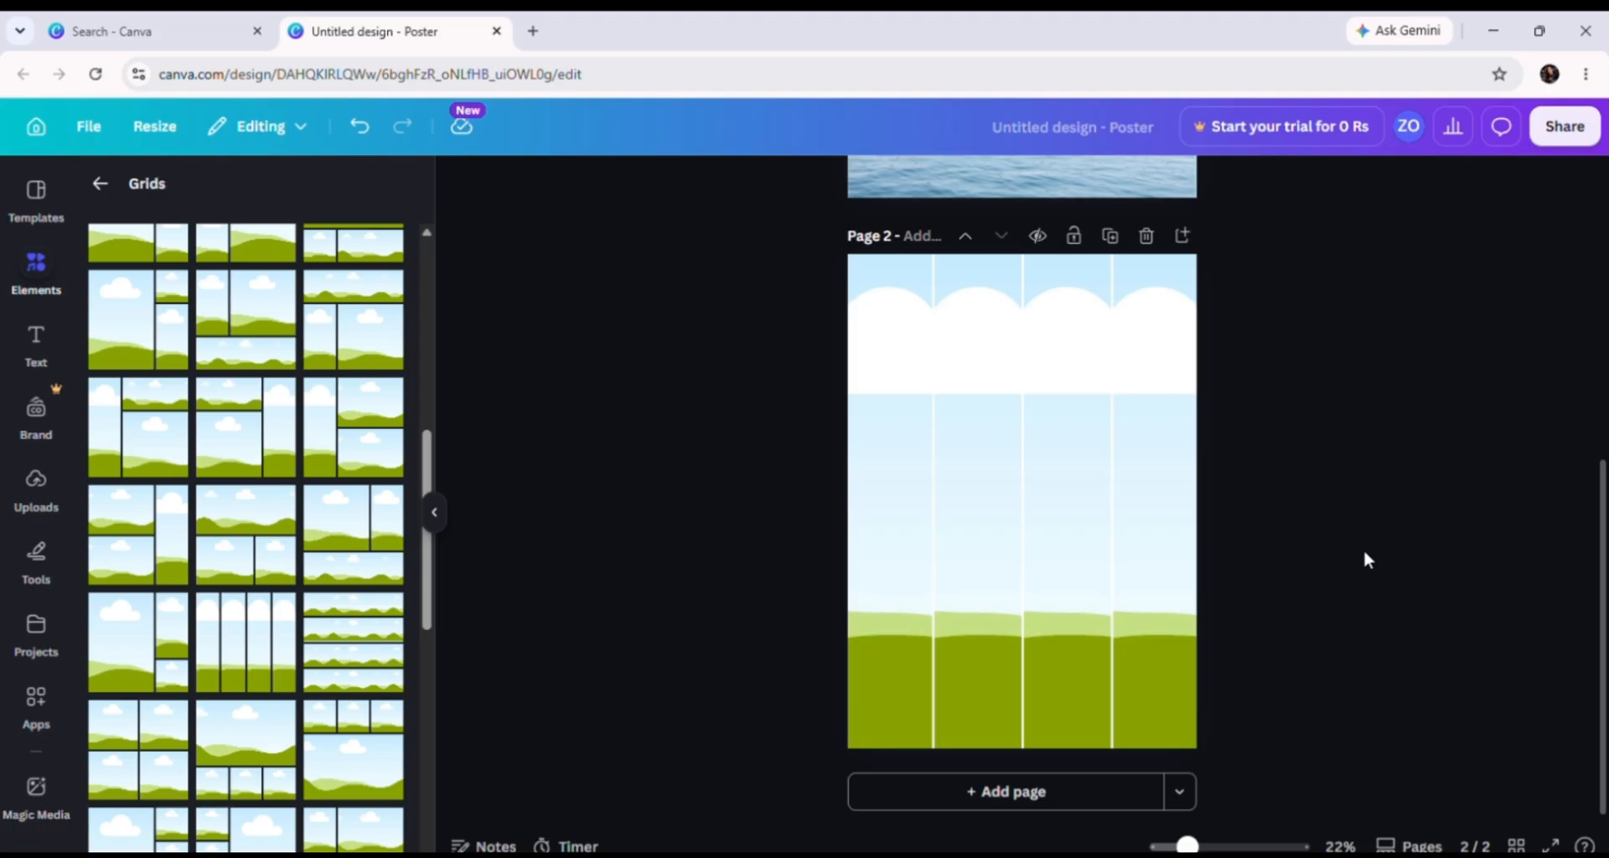
pyautogui.click(39, 287)
# Step: Search the elements for 'college student' and show only graphics
pyautogui.click(53, 261)
pyautogui.click(94, 181)
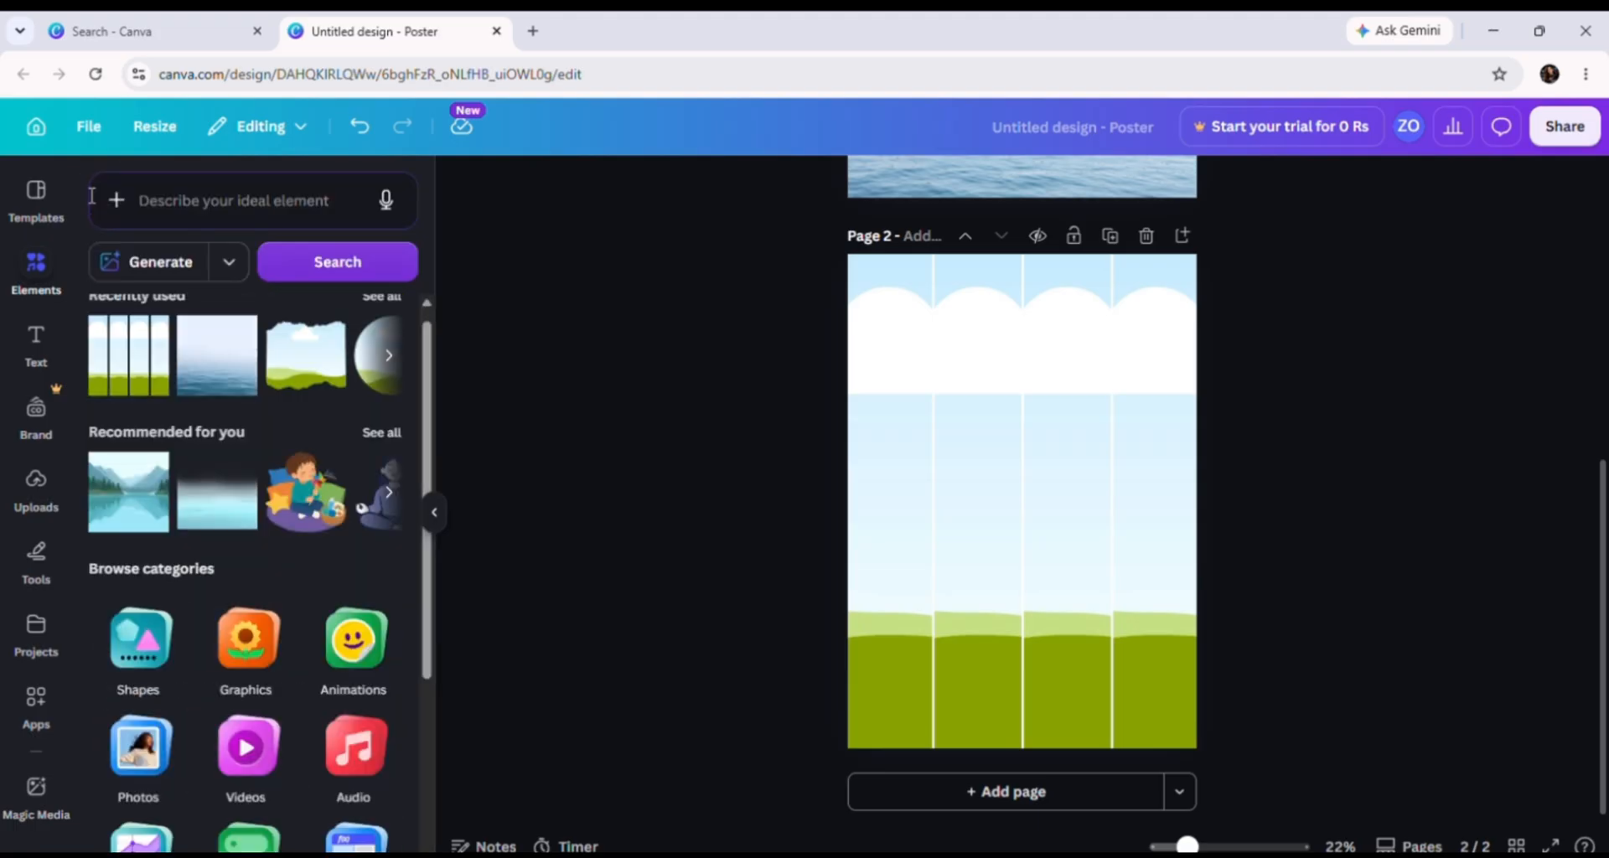
pyautogui.click(283, 196)
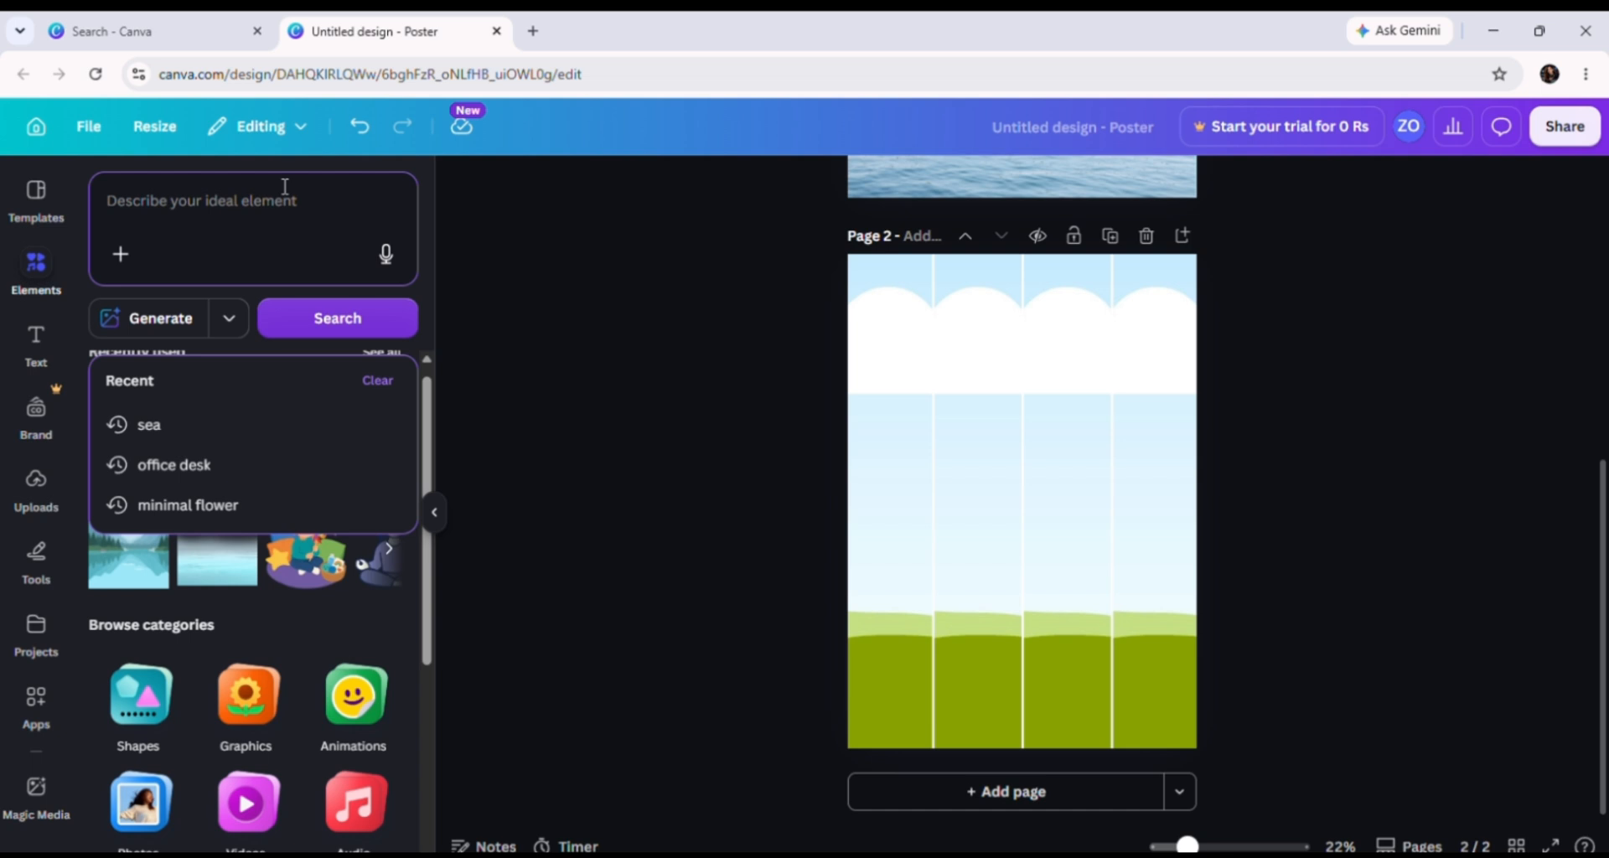
pyautogui.write('c')
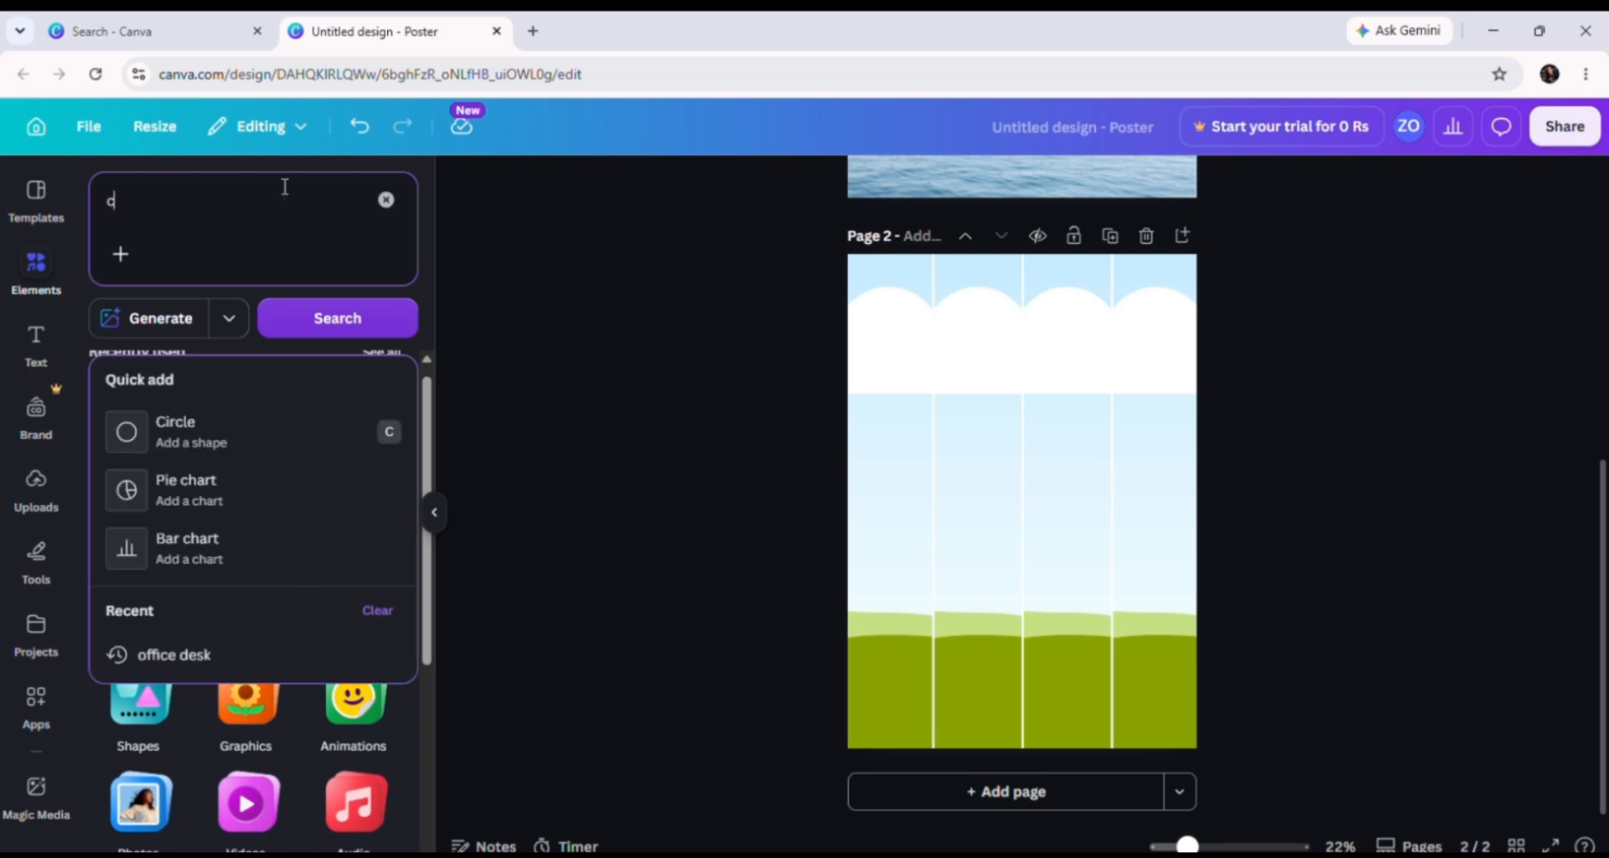
pyautogui.write('ollege')
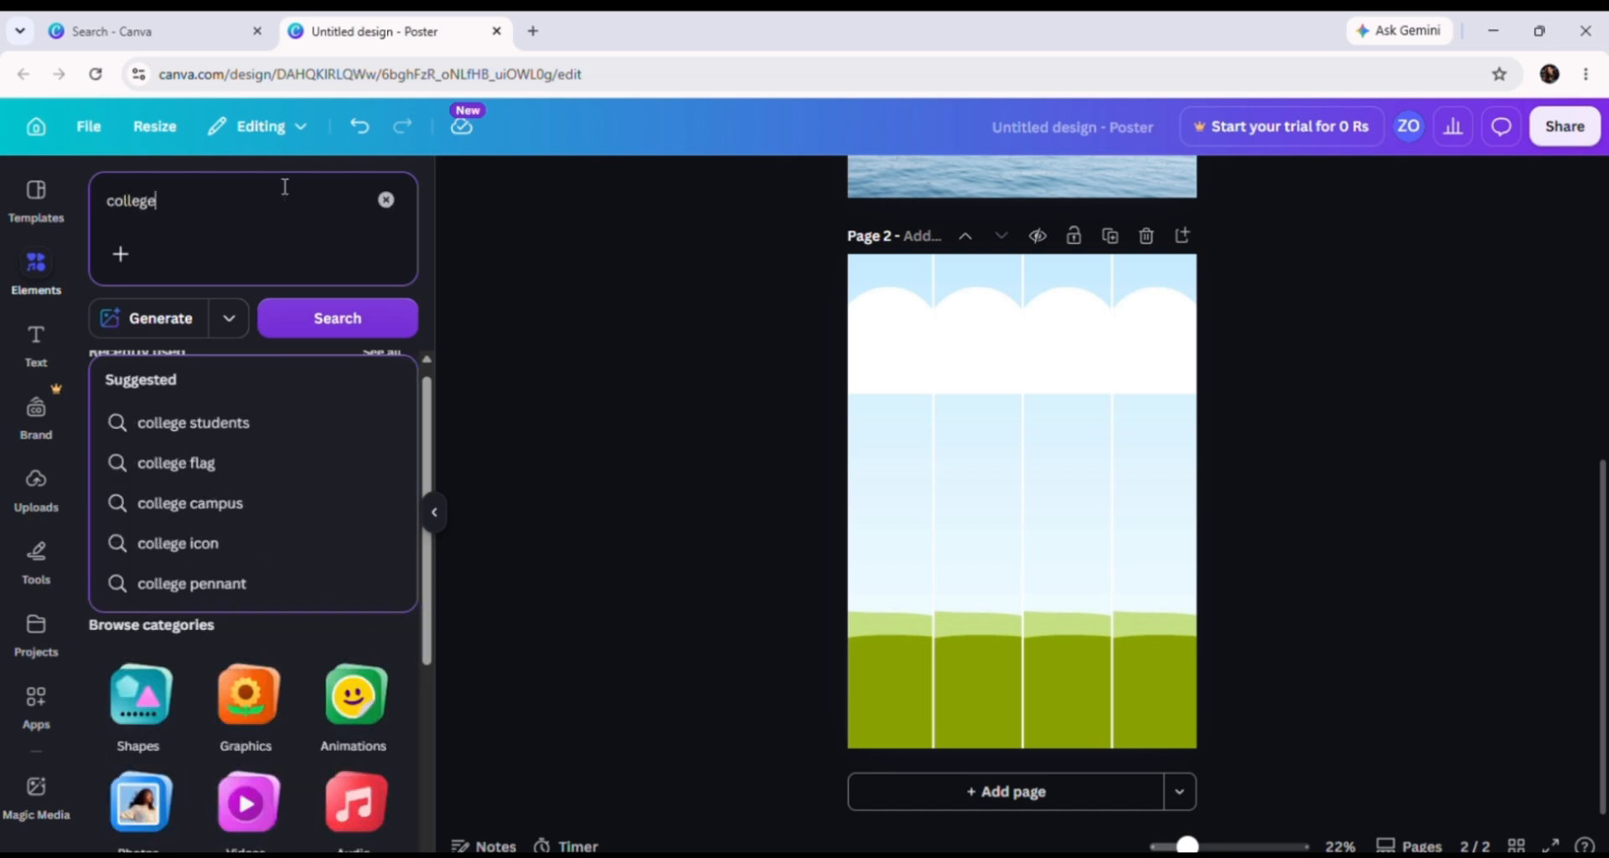
pyautogui.click(266, 425)
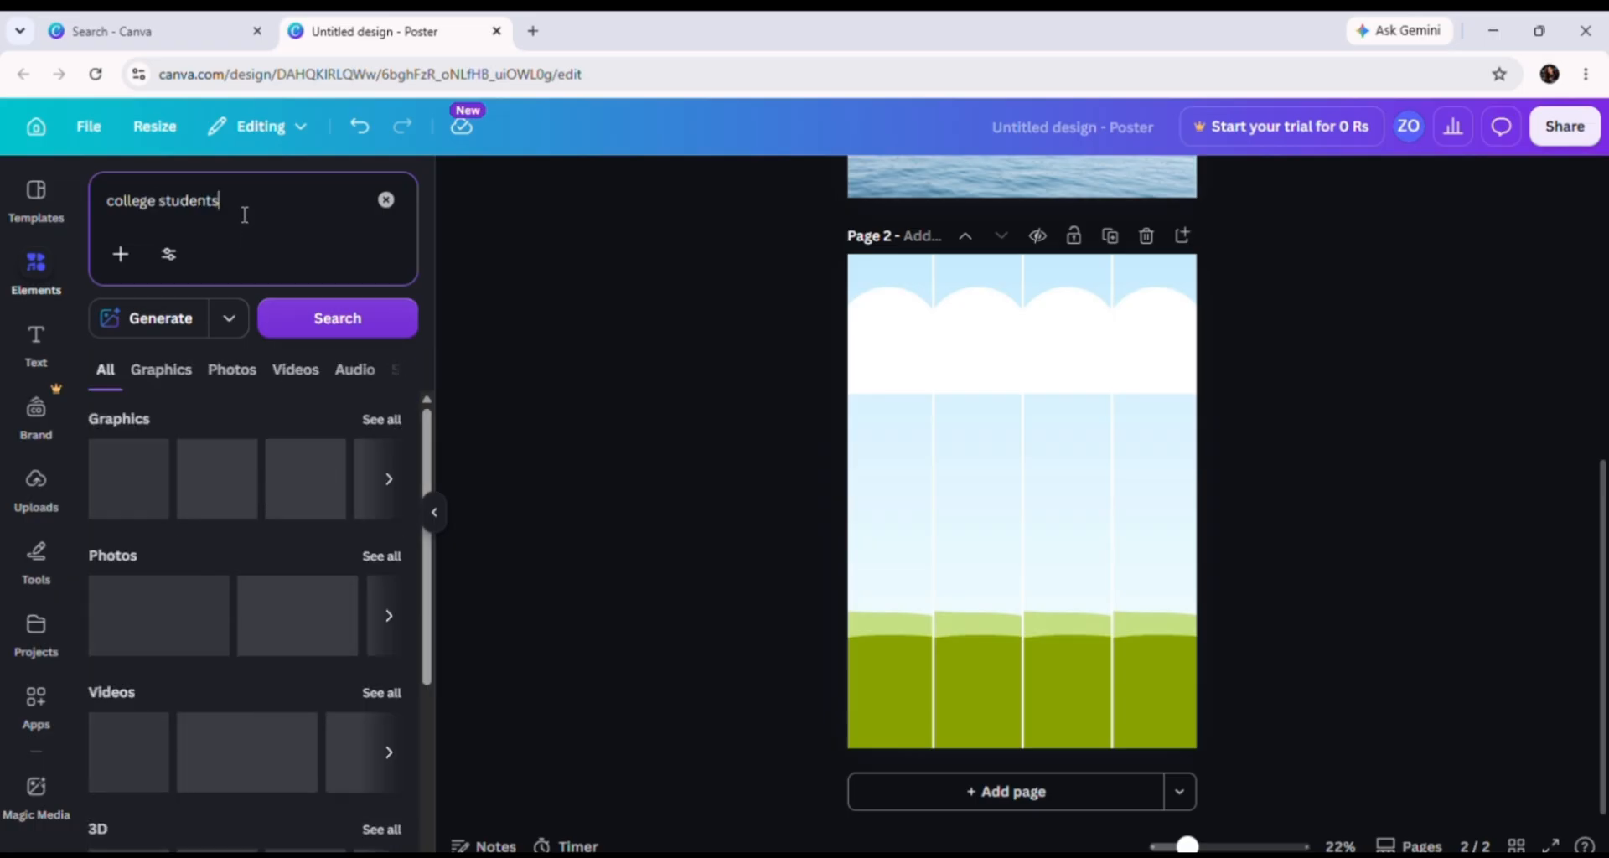
pyautogui.press('BackSpace')
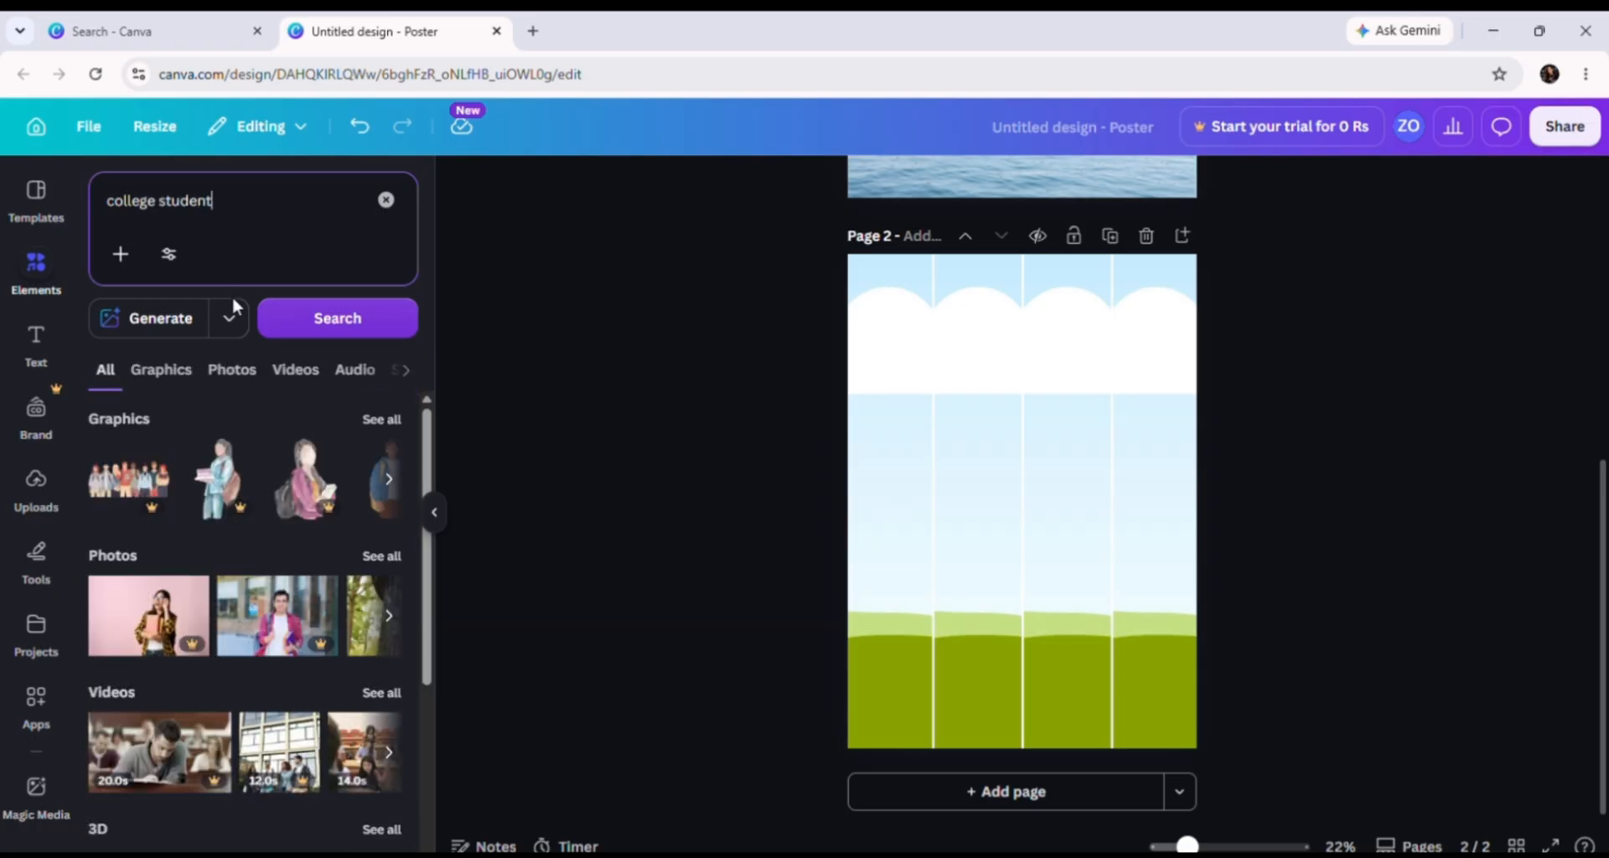
pyautogui.click(194, 374)
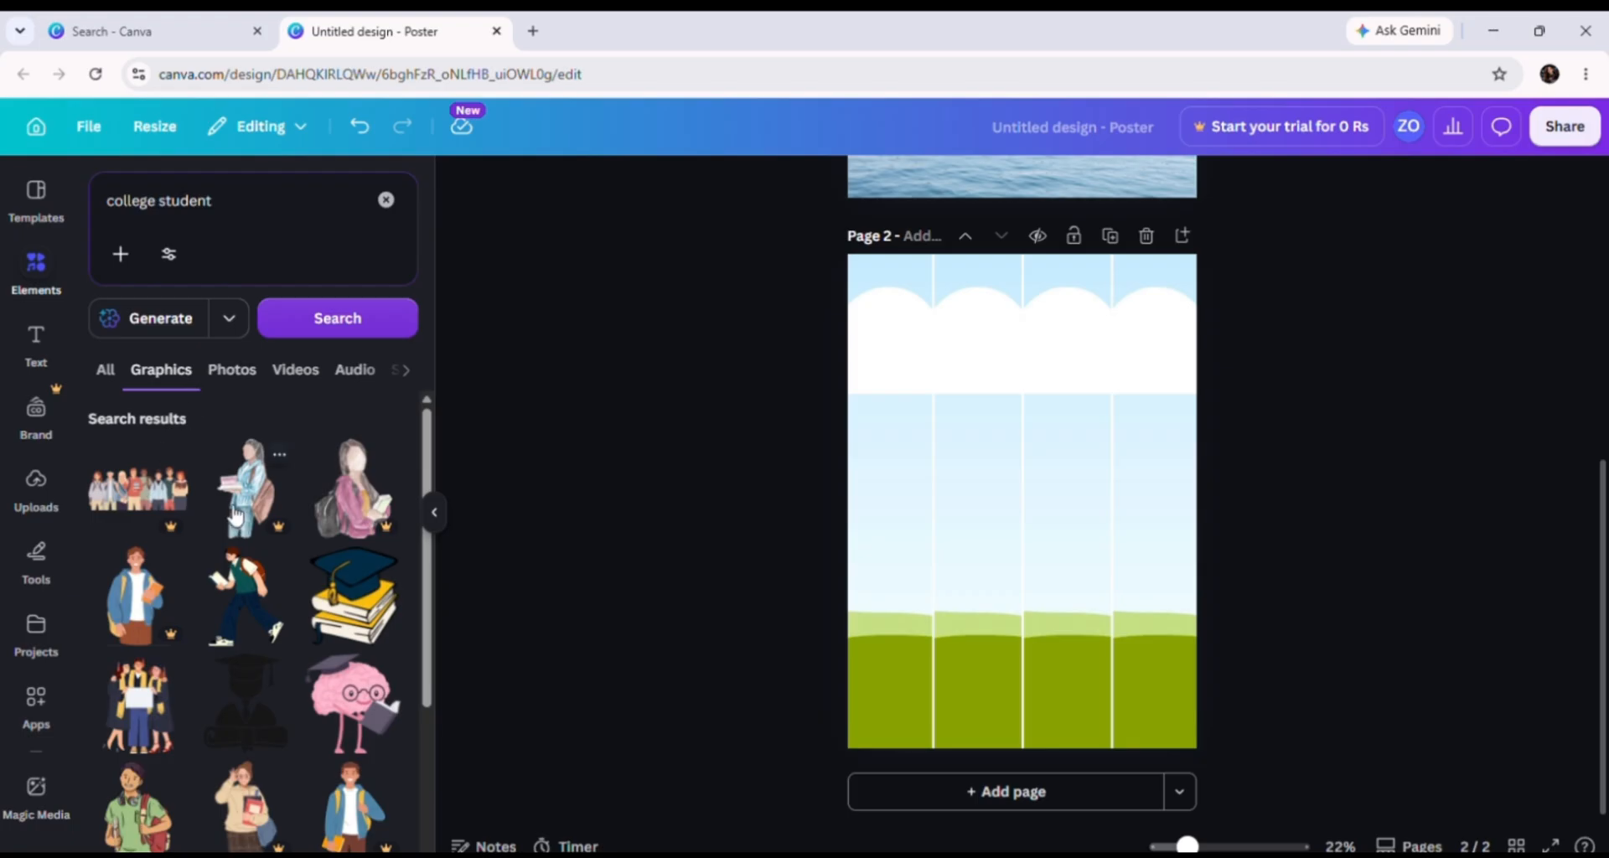
# Step: Drop the watercolour student graphic into the grid's second column
pyautogui.moveTo(245, 501); pyautogui.dragTo(959, 510)
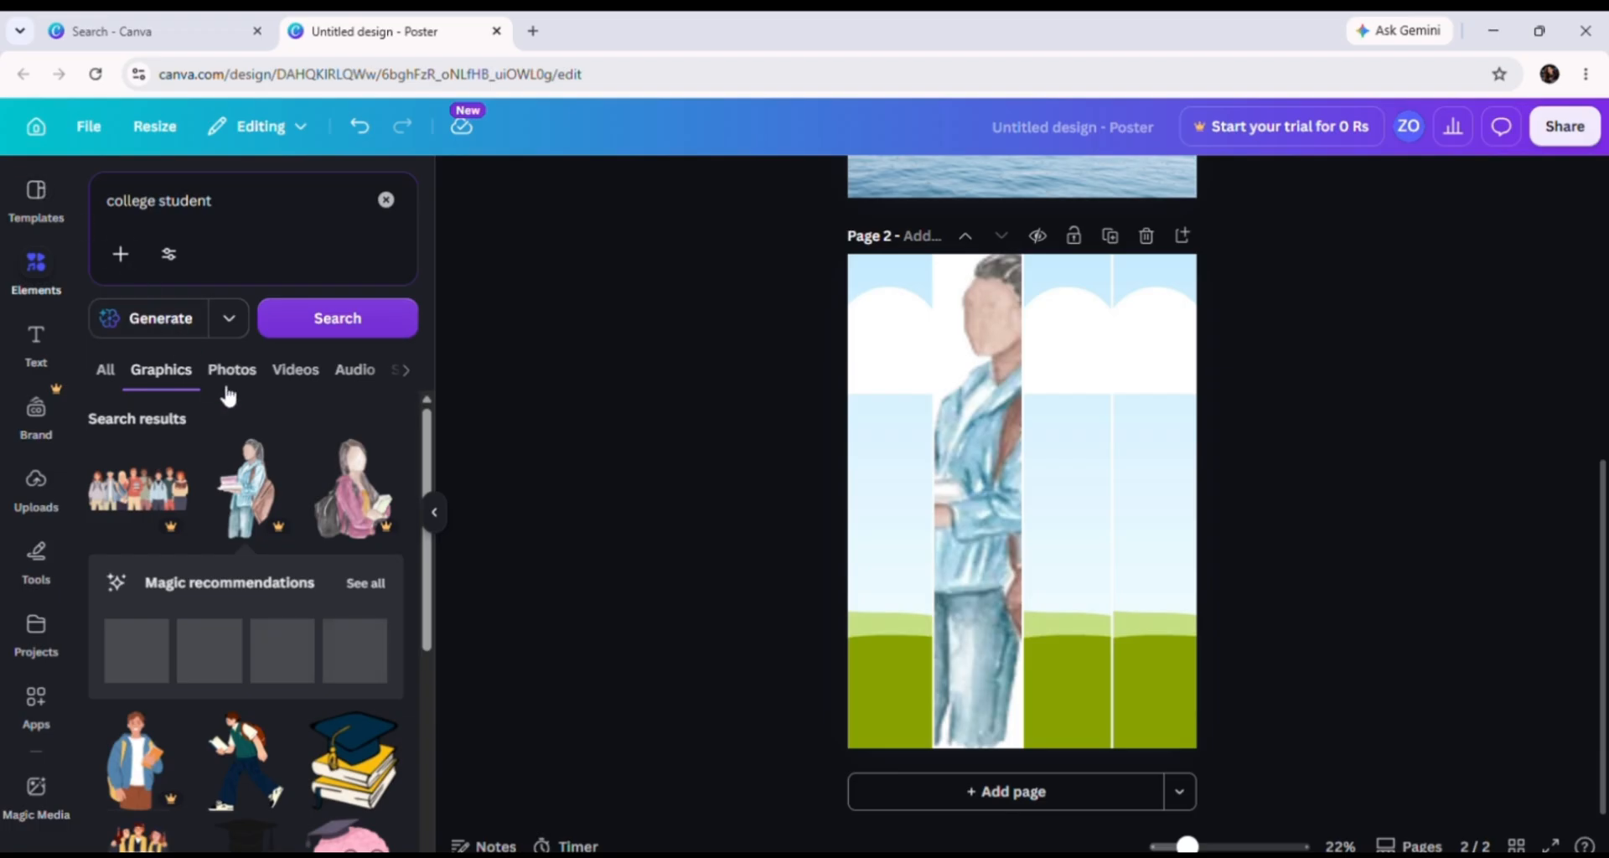
pyautogui.scroll(-2, 289, 630)
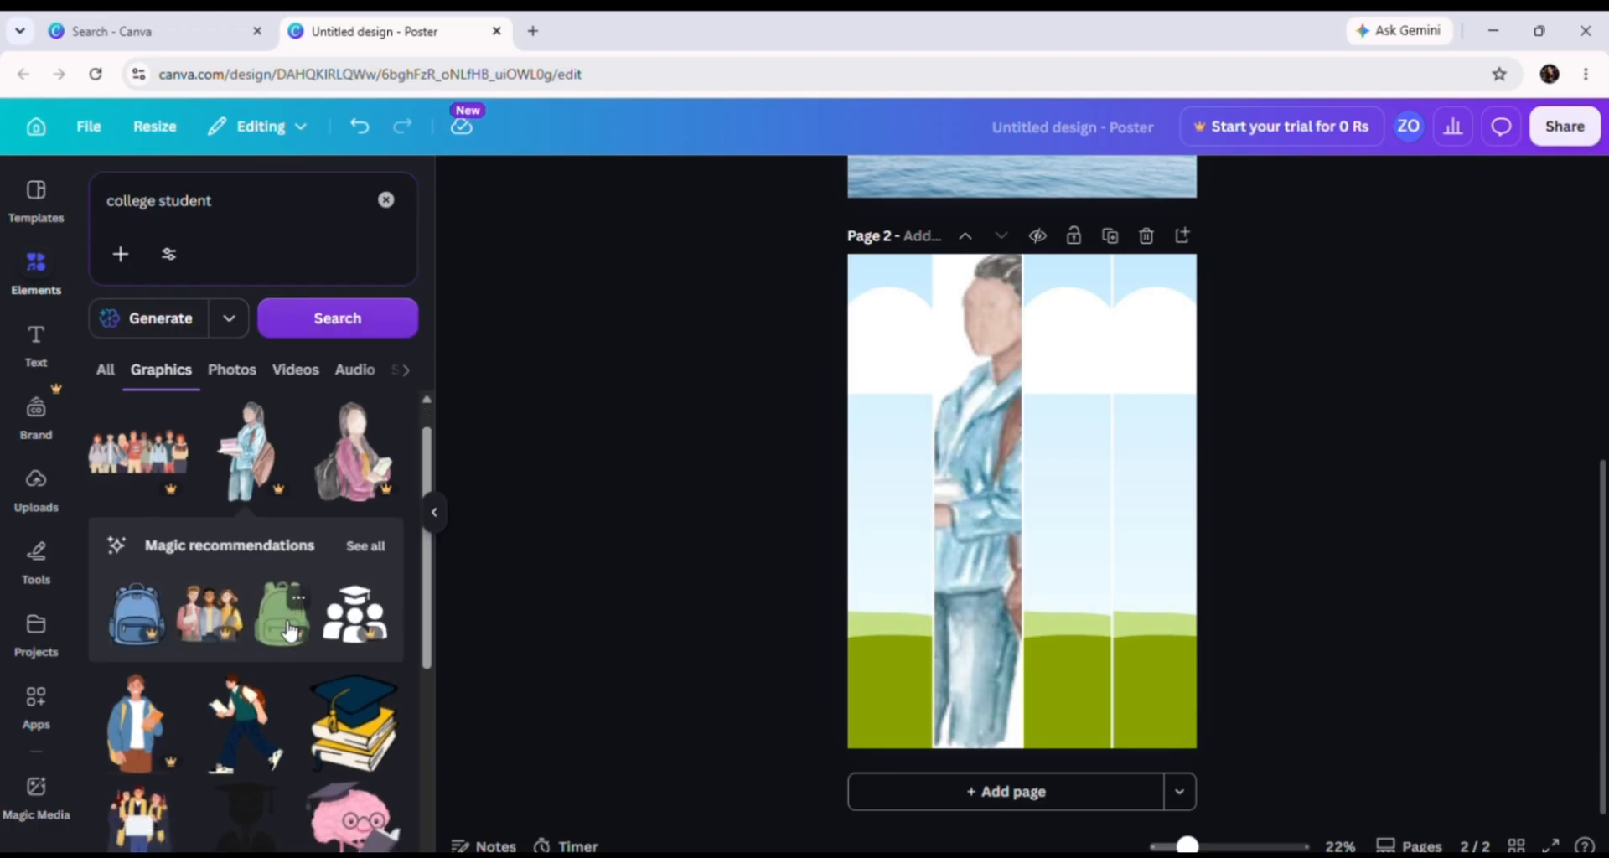
pyautogui.scroll(-5, 289, 630)
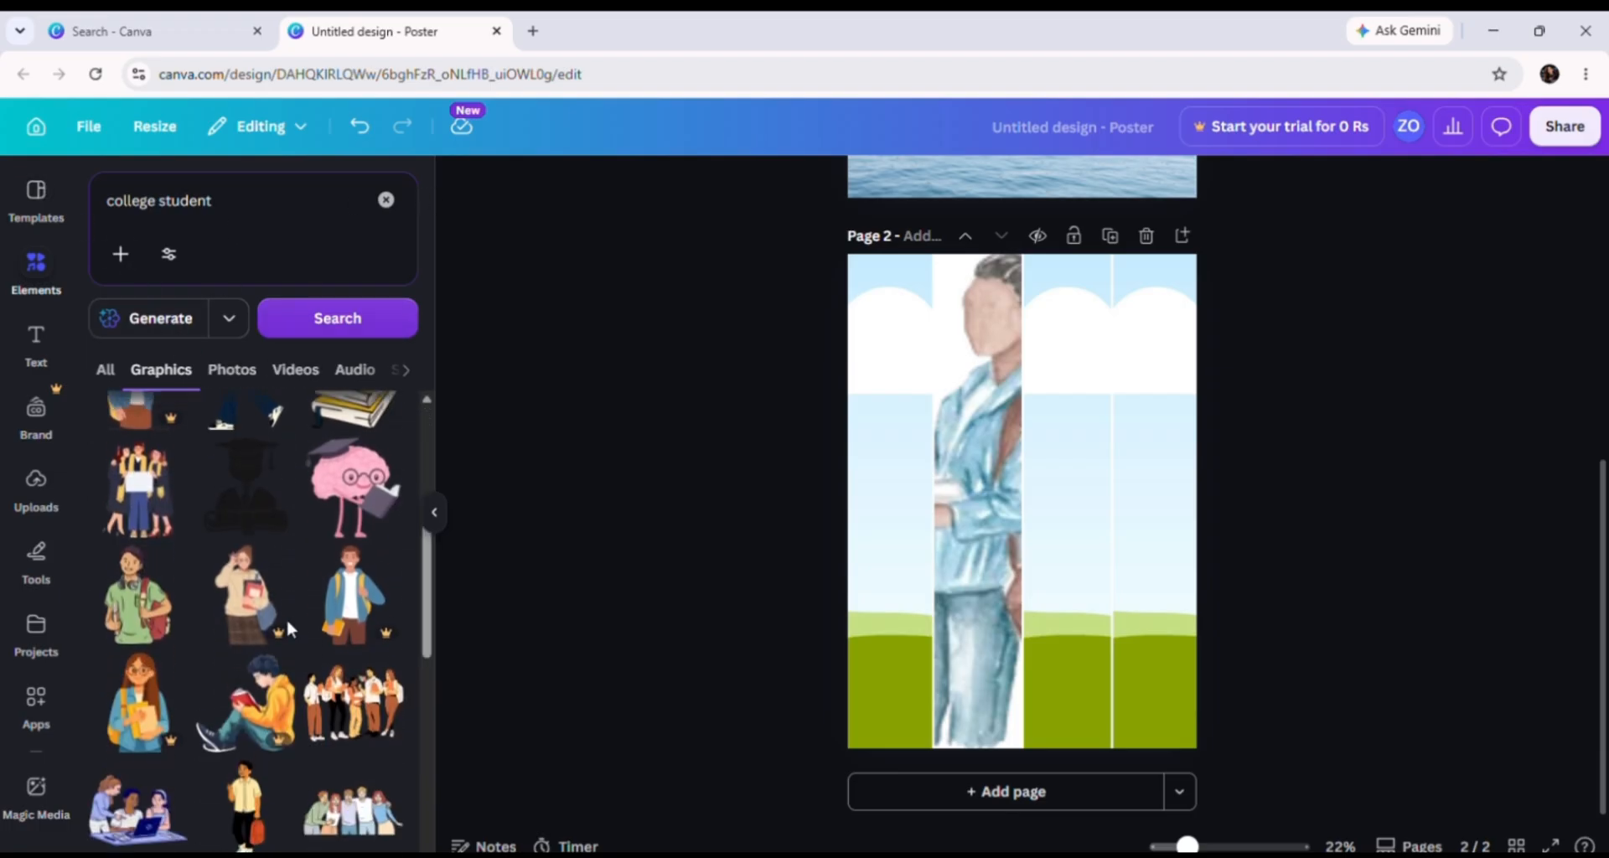
pyautogui.click(246, 204)
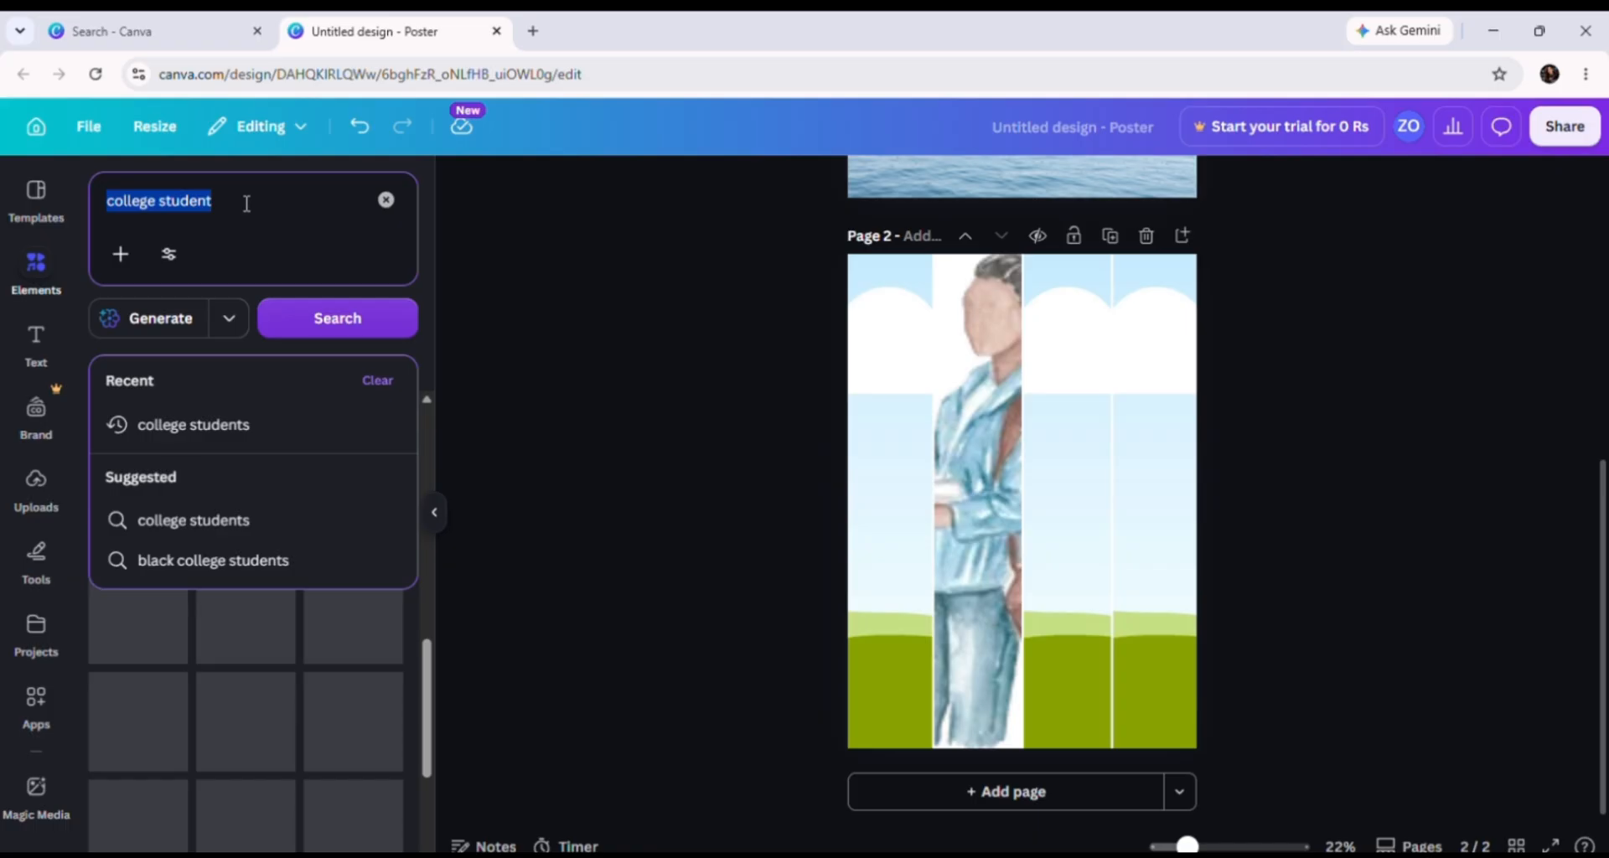
# Step: Search the elements for 'weather', correcting the 'weaty' typo
pyautogui.write('weaty')
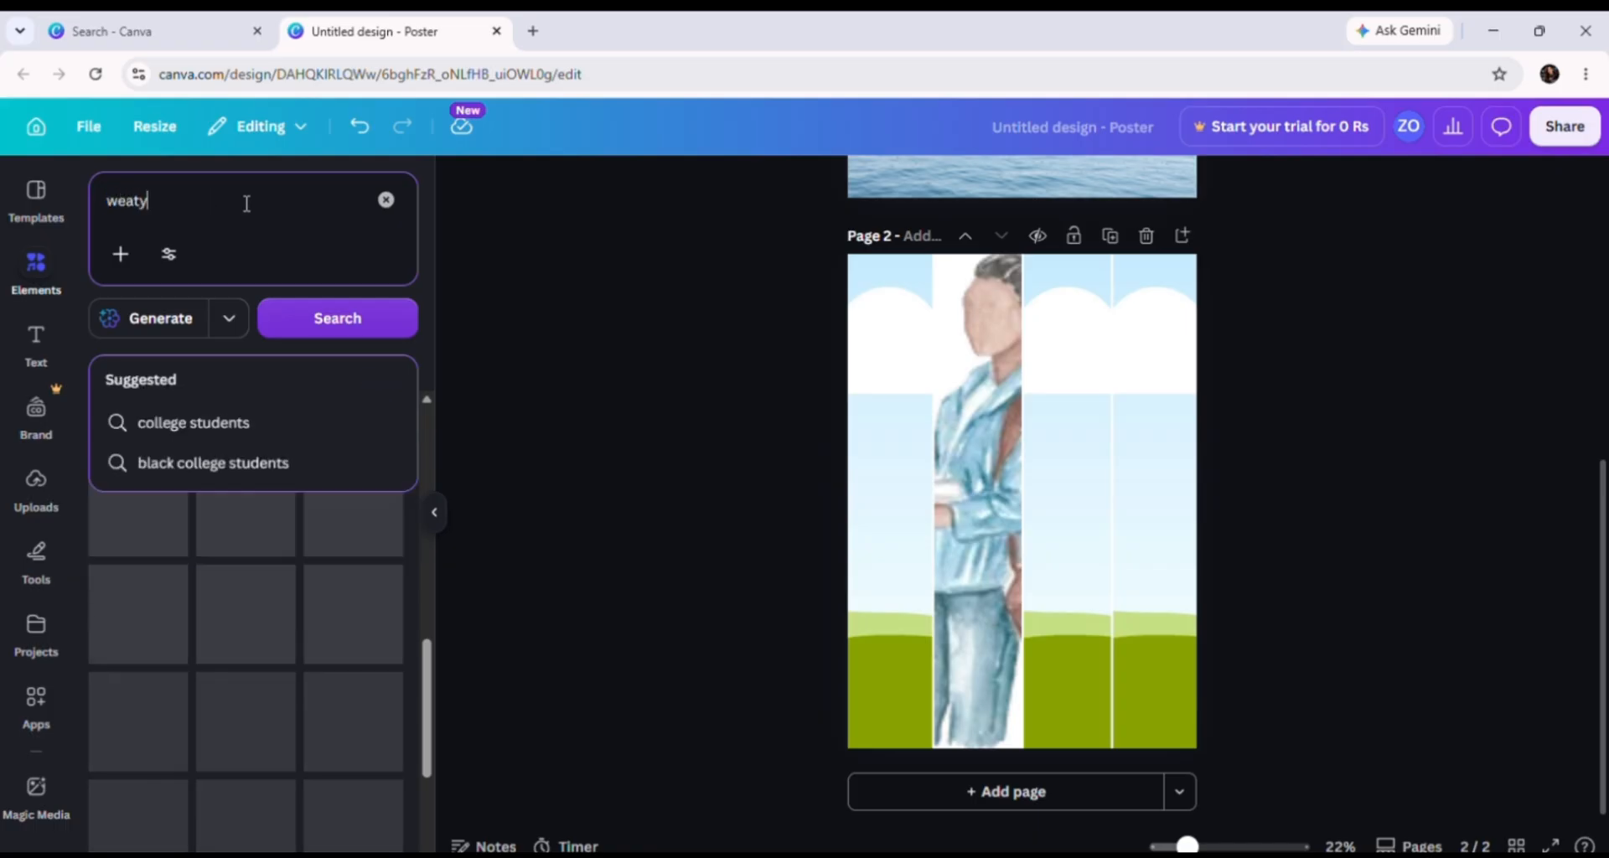
pyautogui.press('Return')
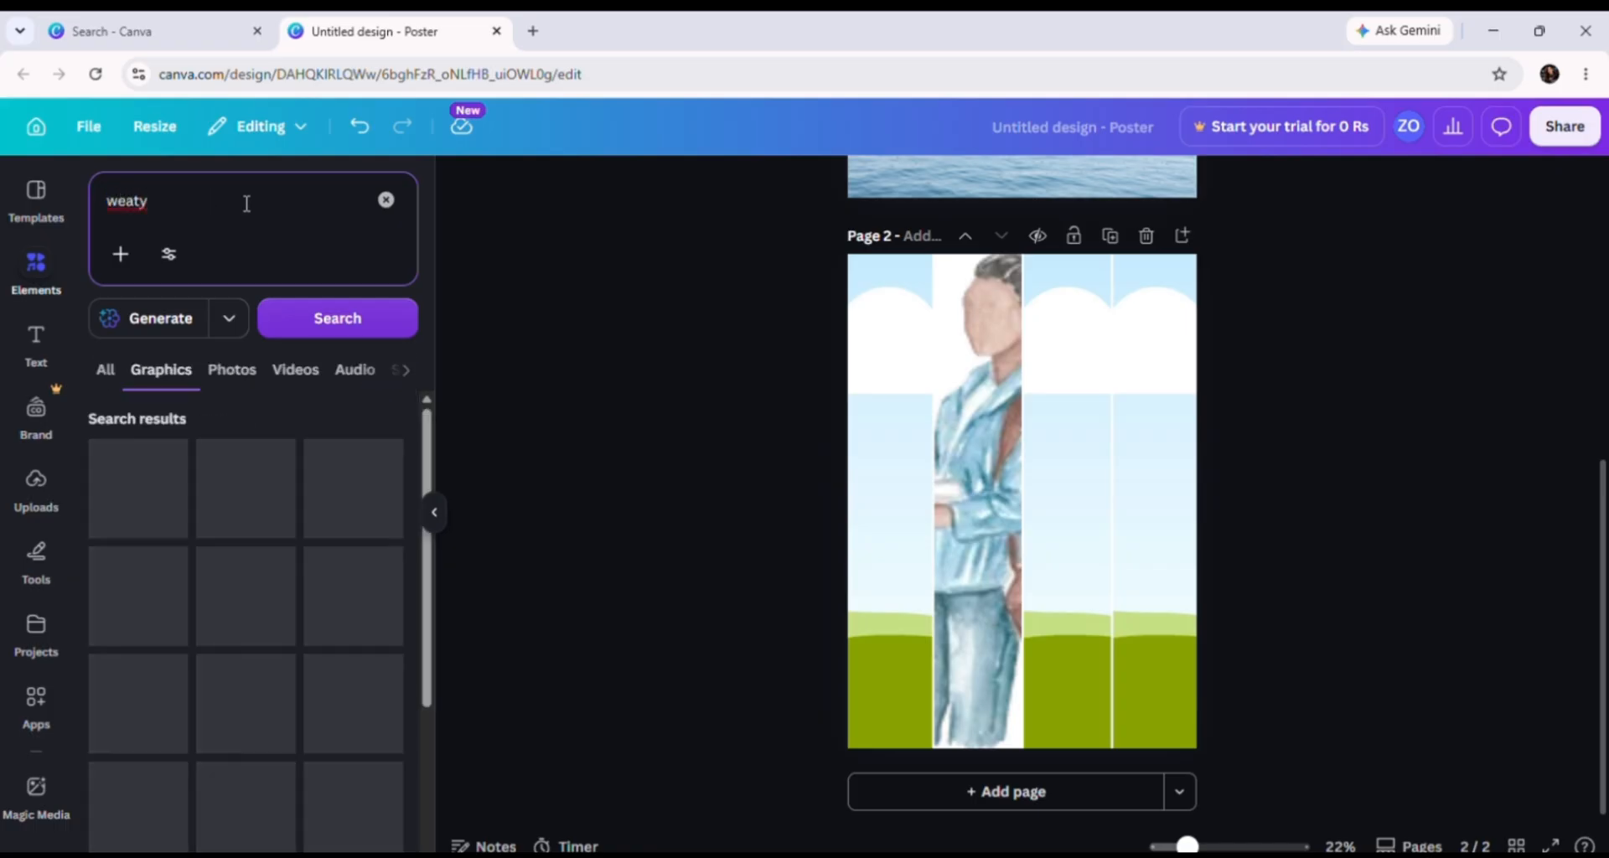
pyautogui.press('BackSpace')
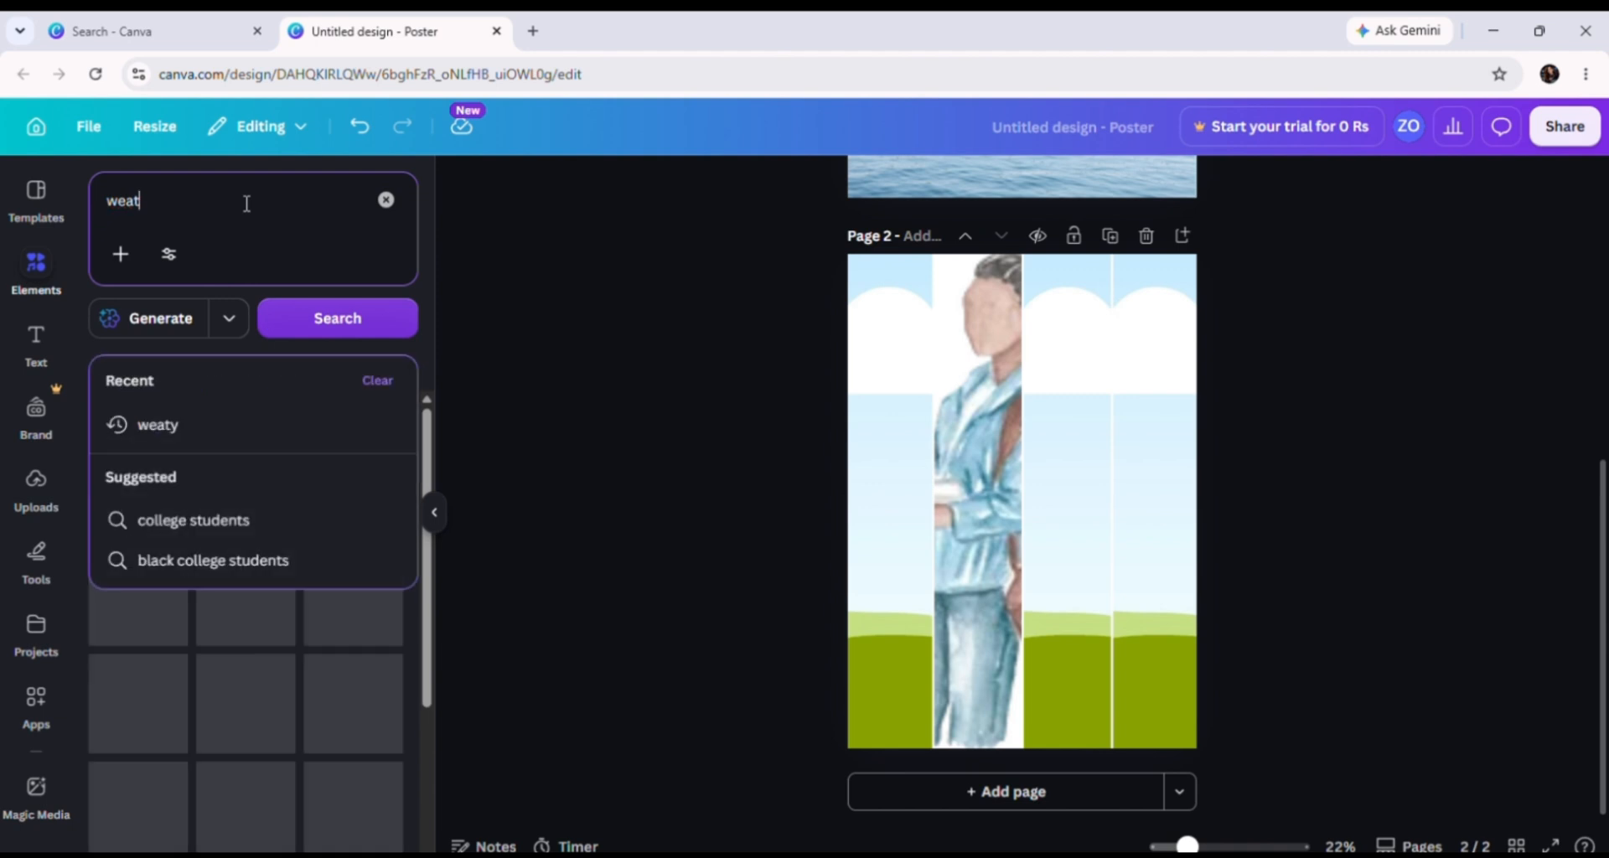
pyautogui.write('her')
pyautogui.press('Return')
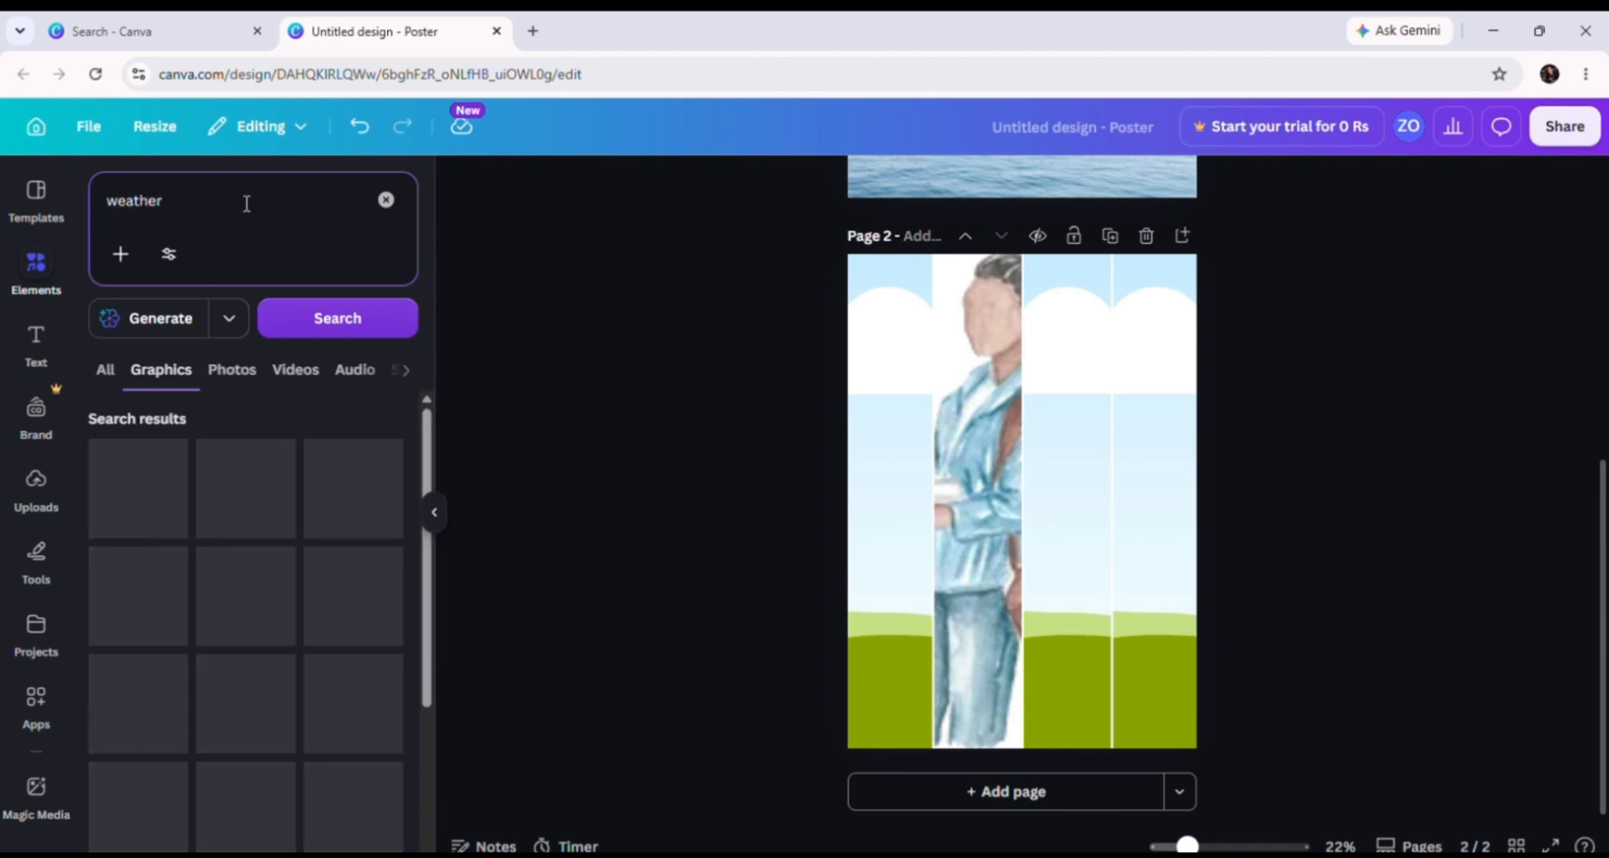
# Step: Filter the weather search results down to photos only
pyautogui.click(110, 389)
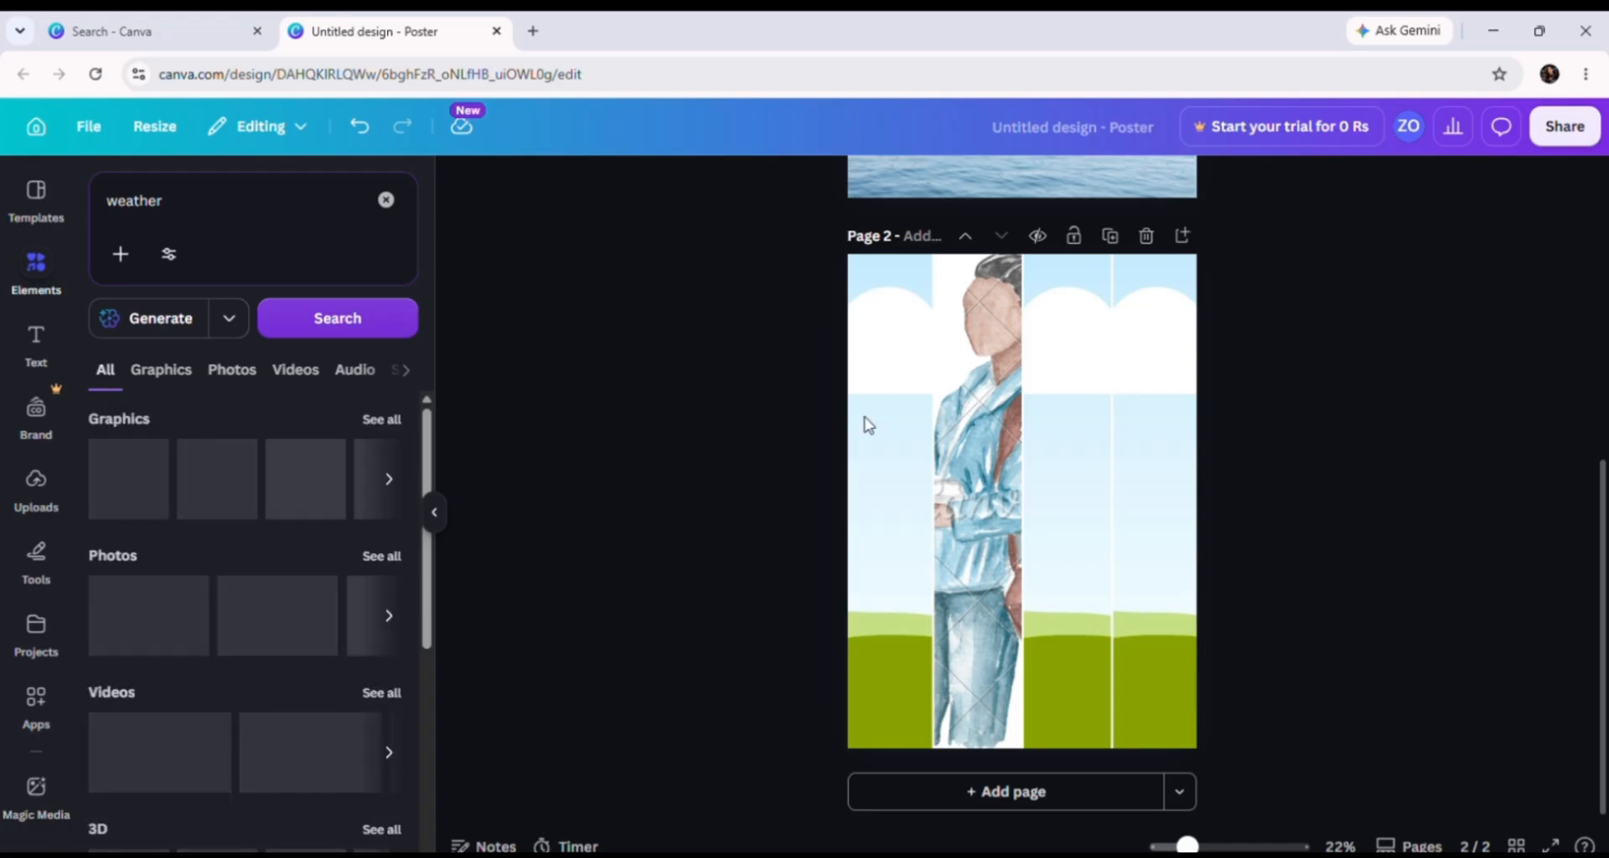
pyautogui.click(972, 386)
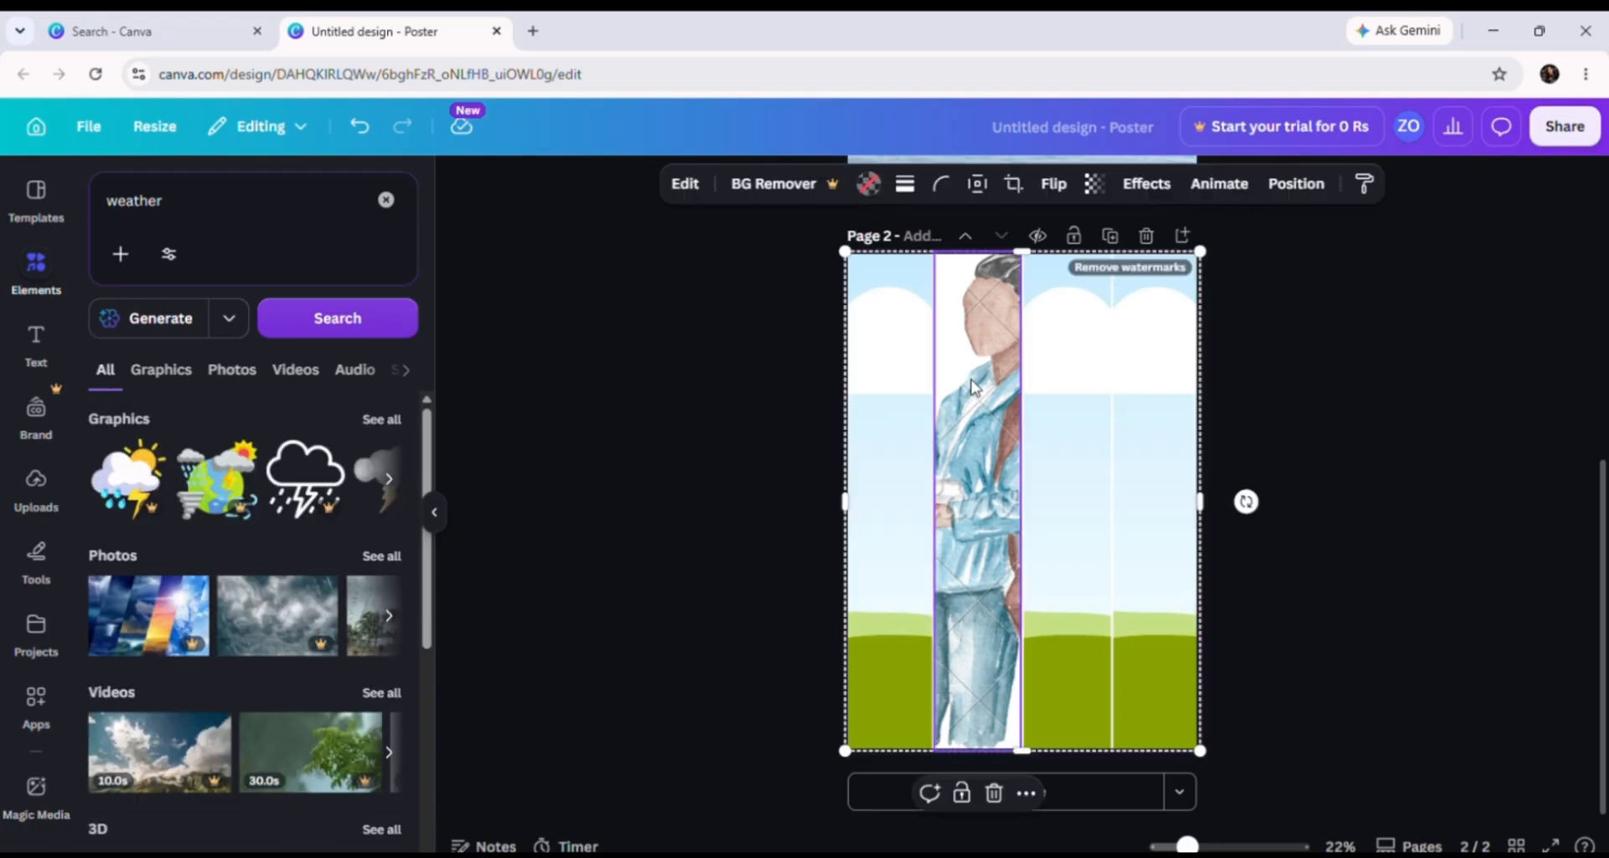
pyautogui.press('Escape')
pyautogui.scroll(-3, 201, 427)
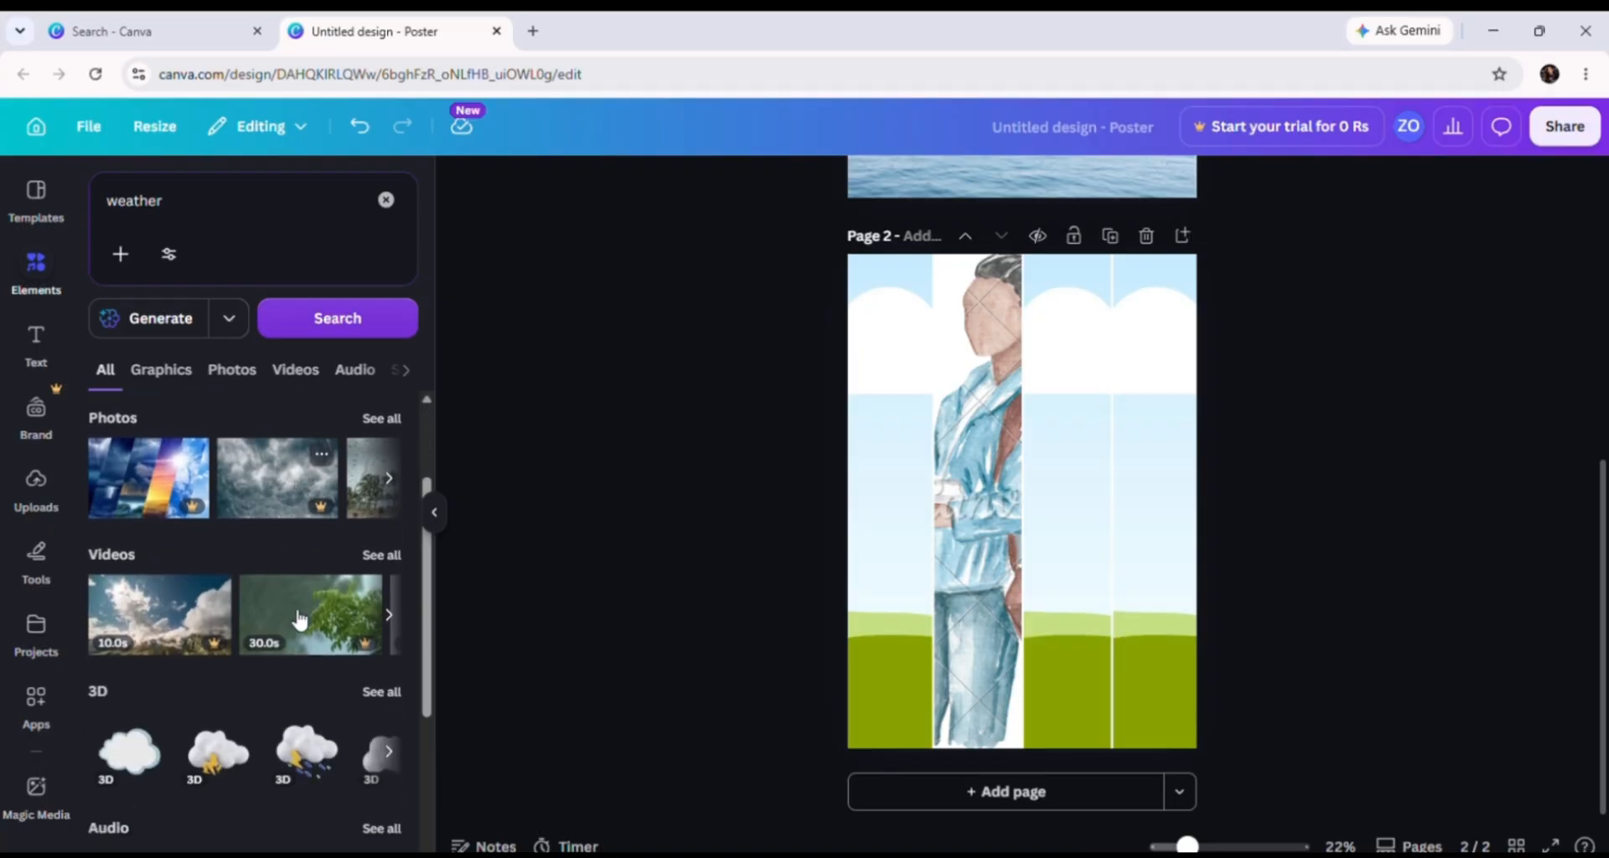
pyautogui.click(155, 371)
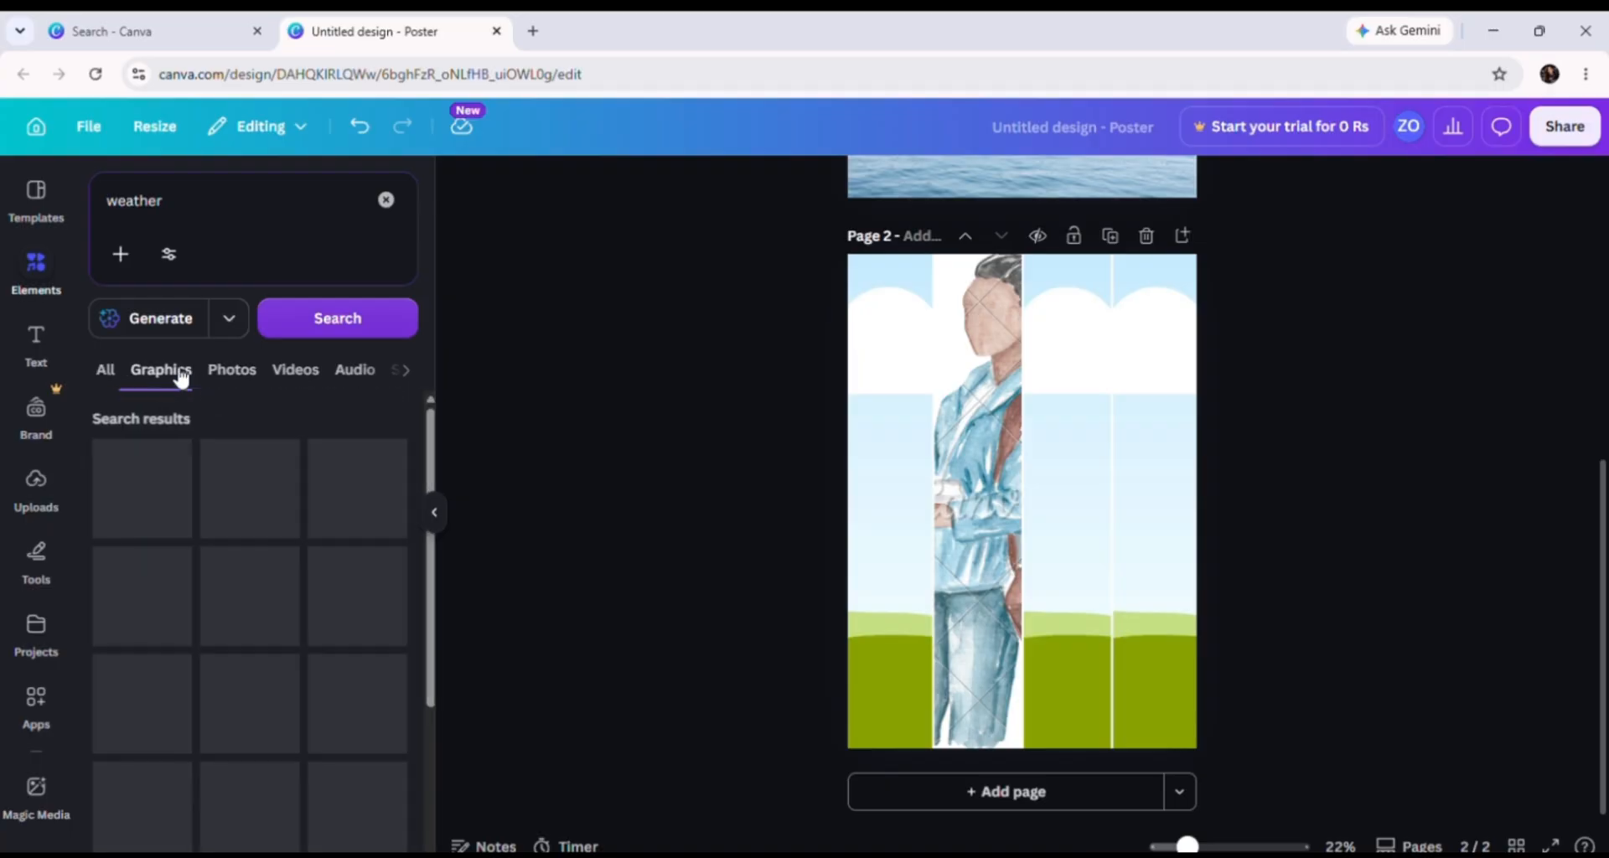
pyautogui.click(245, 369)
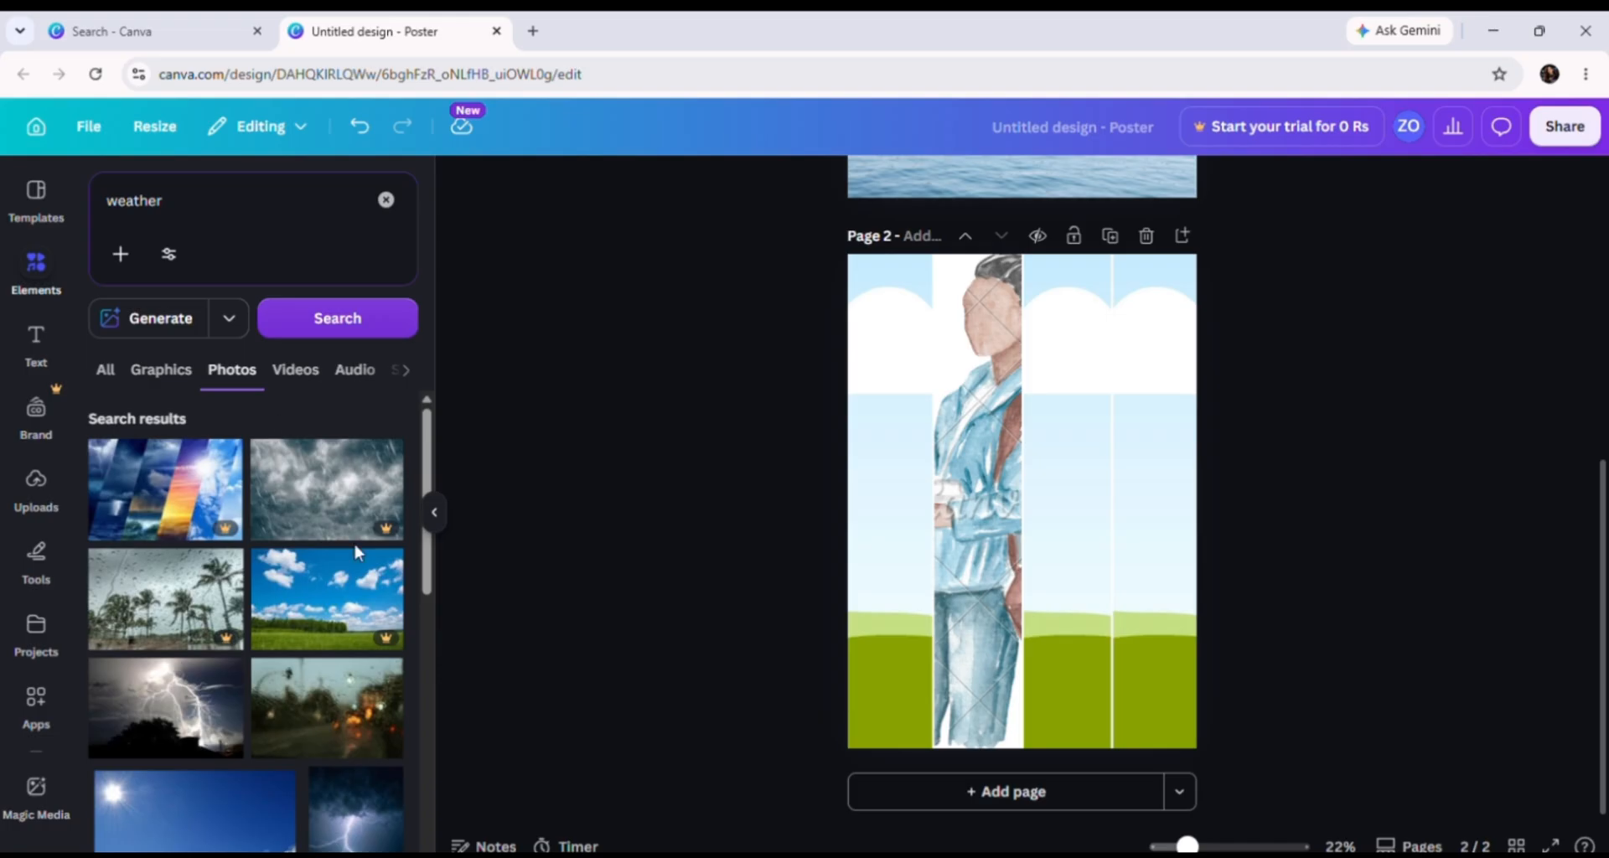
# Step: Fill the four grid columns with blue sky, white lightning, purple lightning and cloudy sky photos
pyautogui.scroll(-3, 268, 721)
pyautogui.moveTo(205, 549); pyautogui.dragTo(1005, 525)
pyautogui.moveTo(335, 754); pyautogui.dragTo(1071, 588)
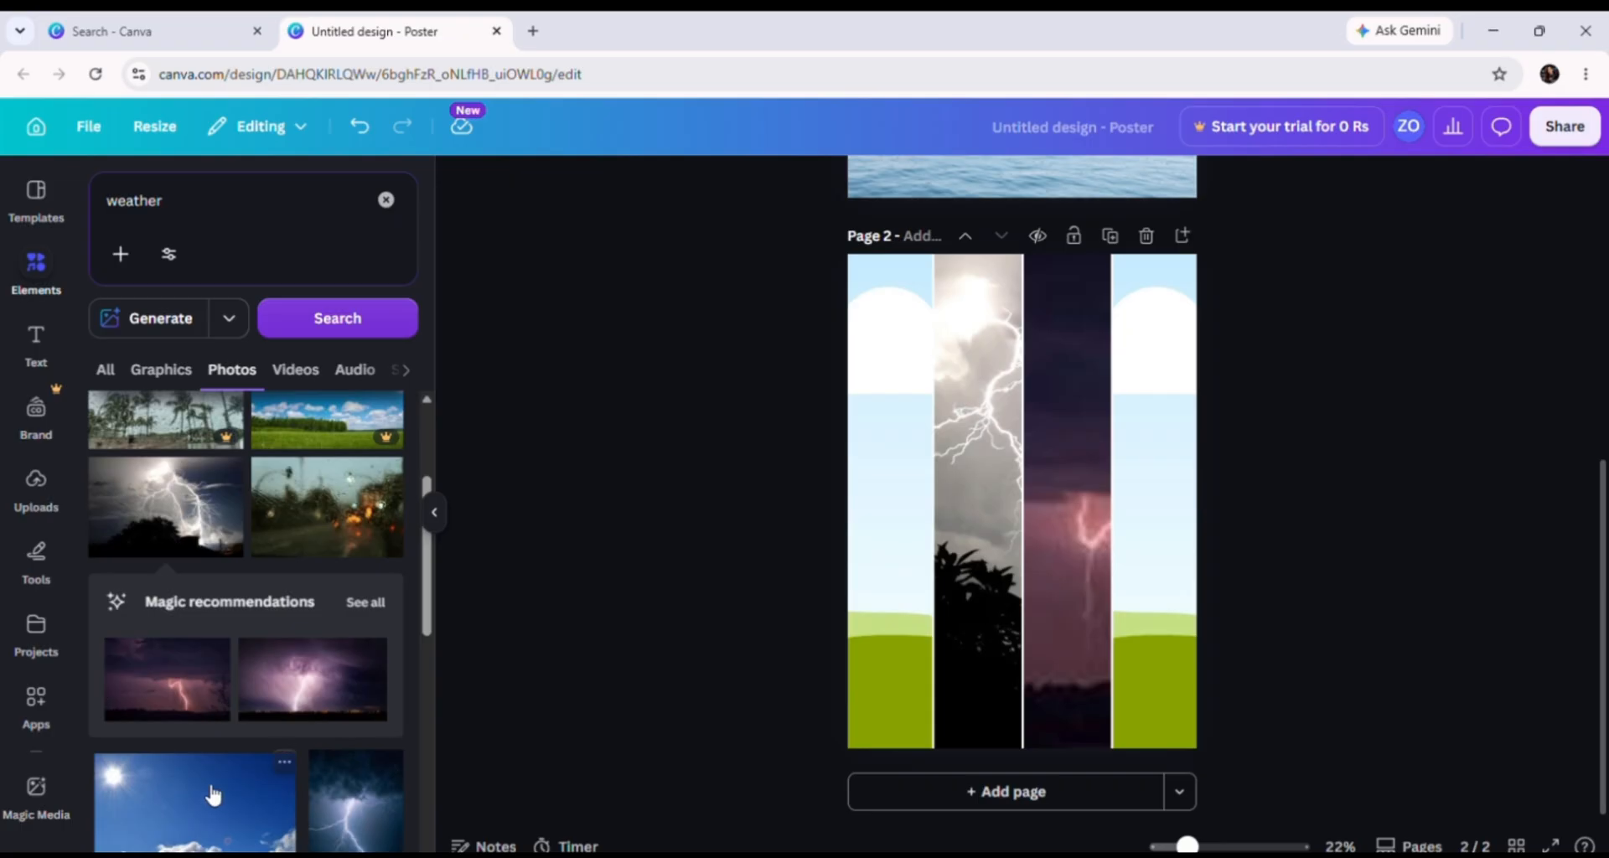
pyautogui.scroll(-3, 214, 794)
pyautogui.moveTo(207, 654); pyautogui.dragTo(850, 633)
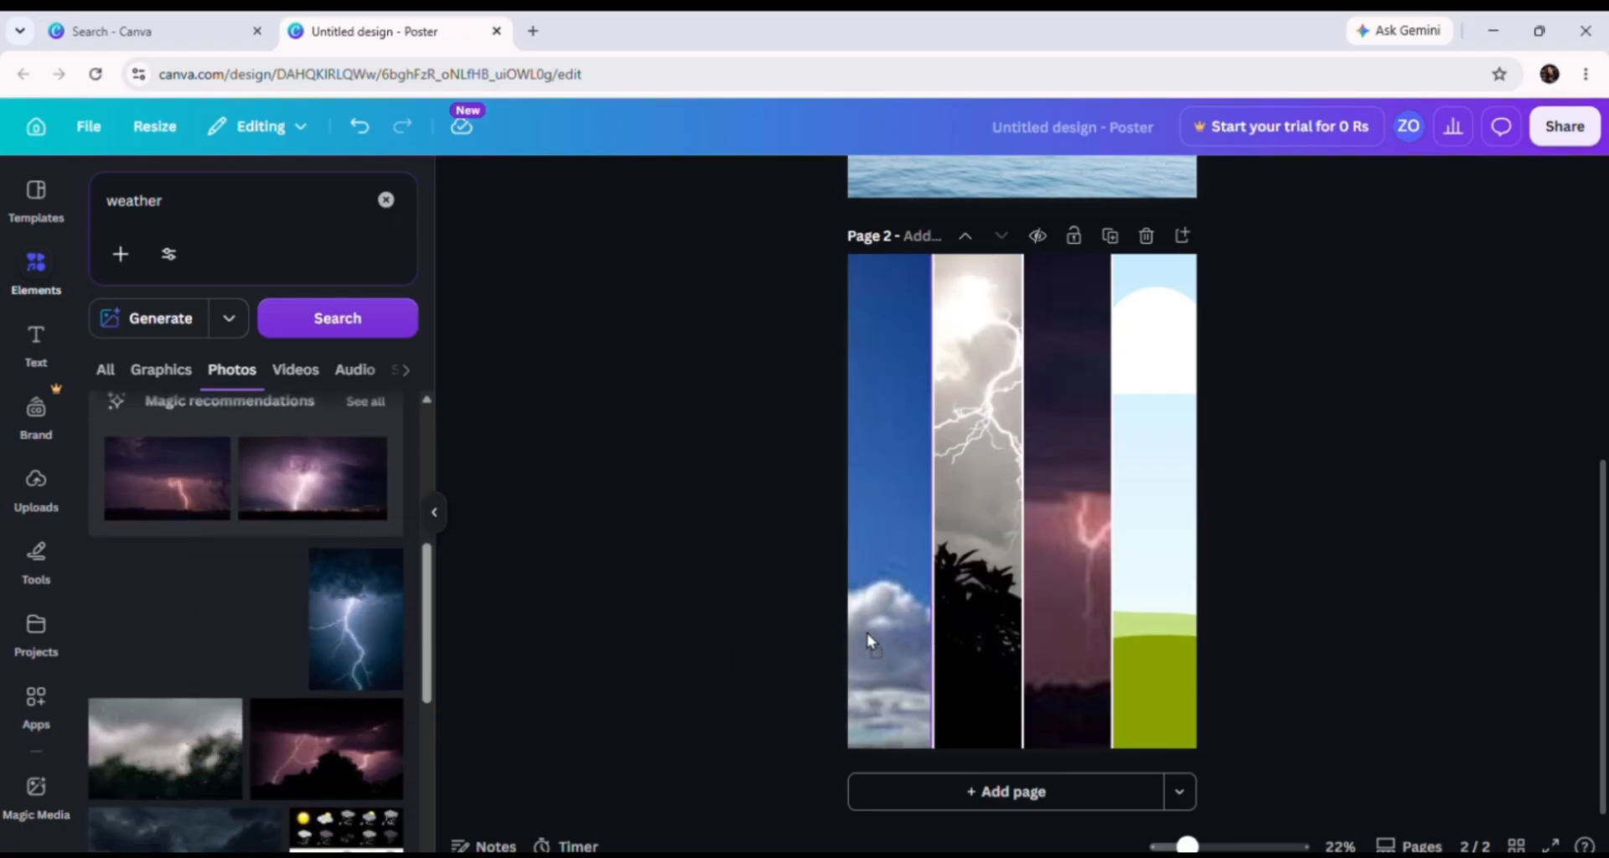
pyautogui.scroll(-5, 159, 737)
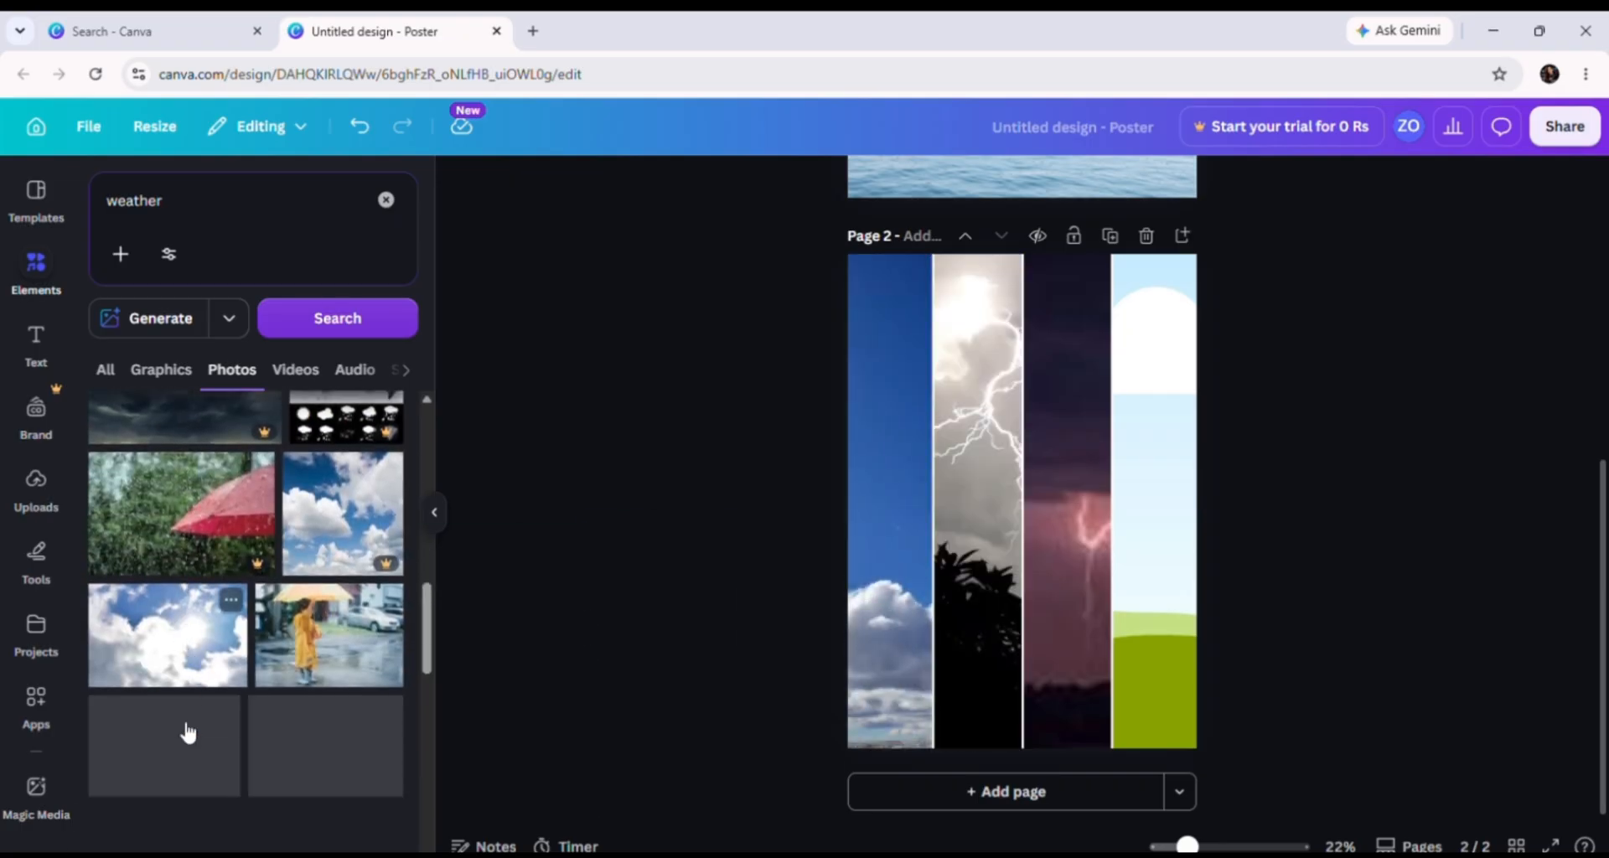
pyautogui.moveTo(168, 637); pyautogui.dragTo(1168, 684)
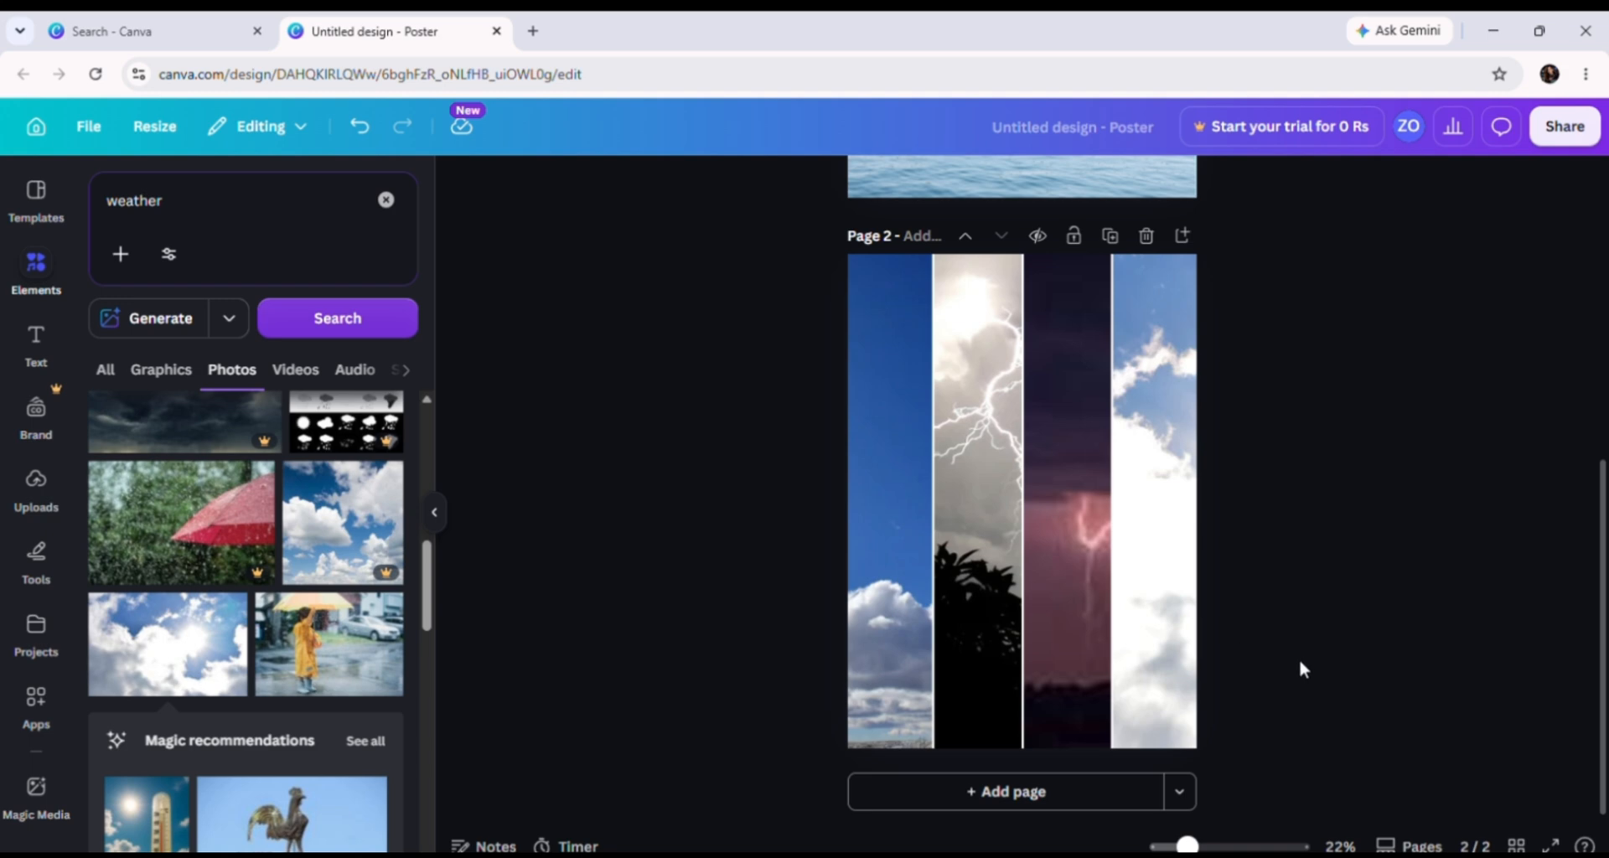
# Step: Clear the 'weather' search in the Elements panel and dismiss the recent-searches list
pyautogui.scroll(5, 815, 470)
pyautogui.scroll(1, 919, 206)
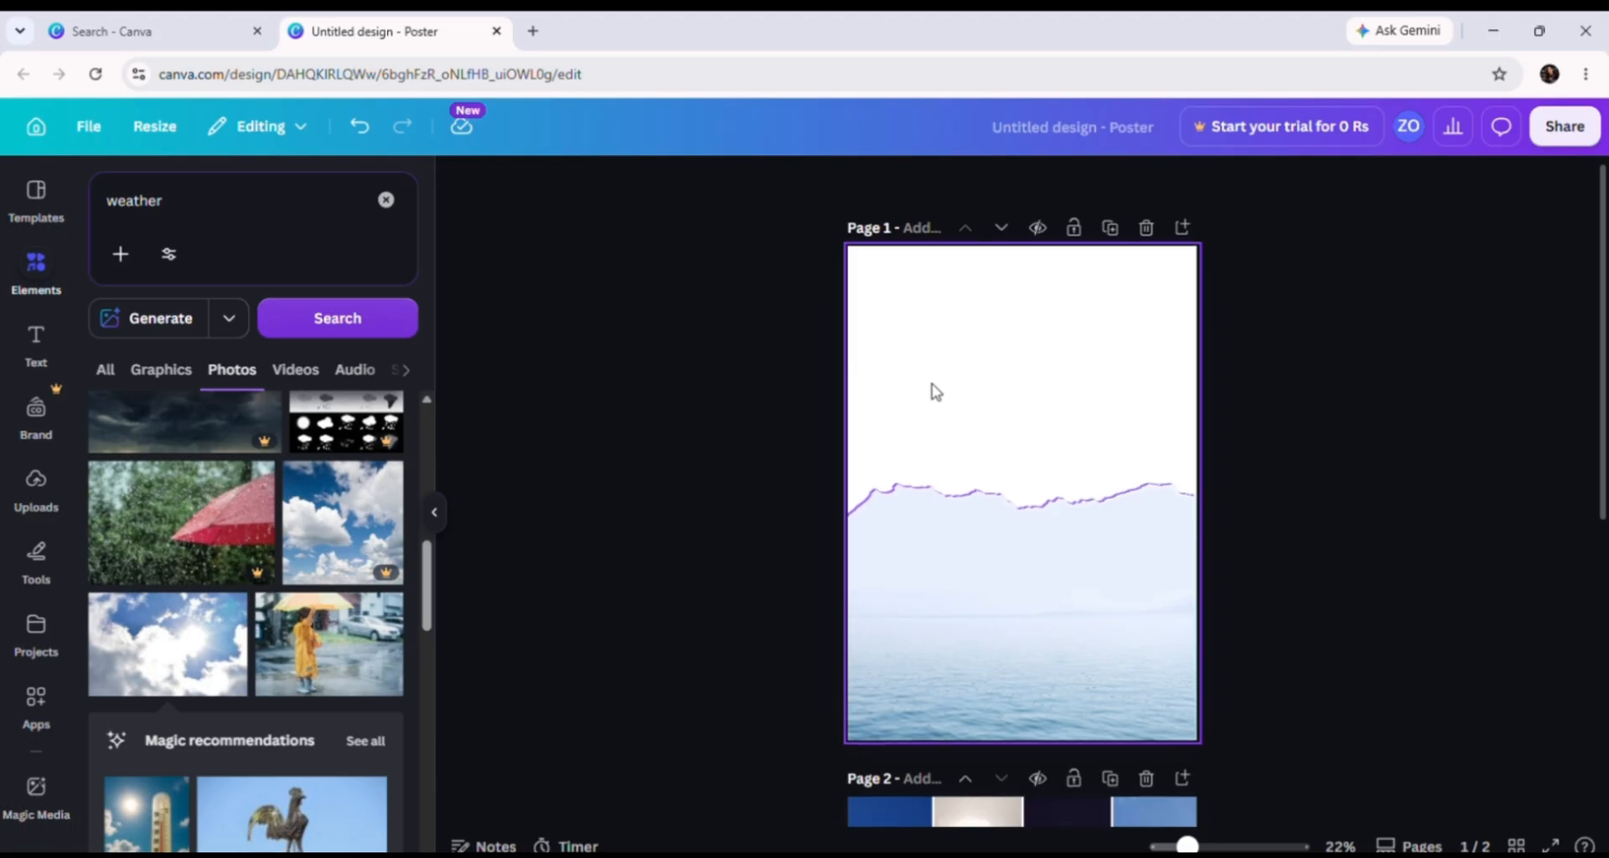
pyautogui.scroll(-3, 930, 388)
pyautogui.scroll(2, 929, 388)
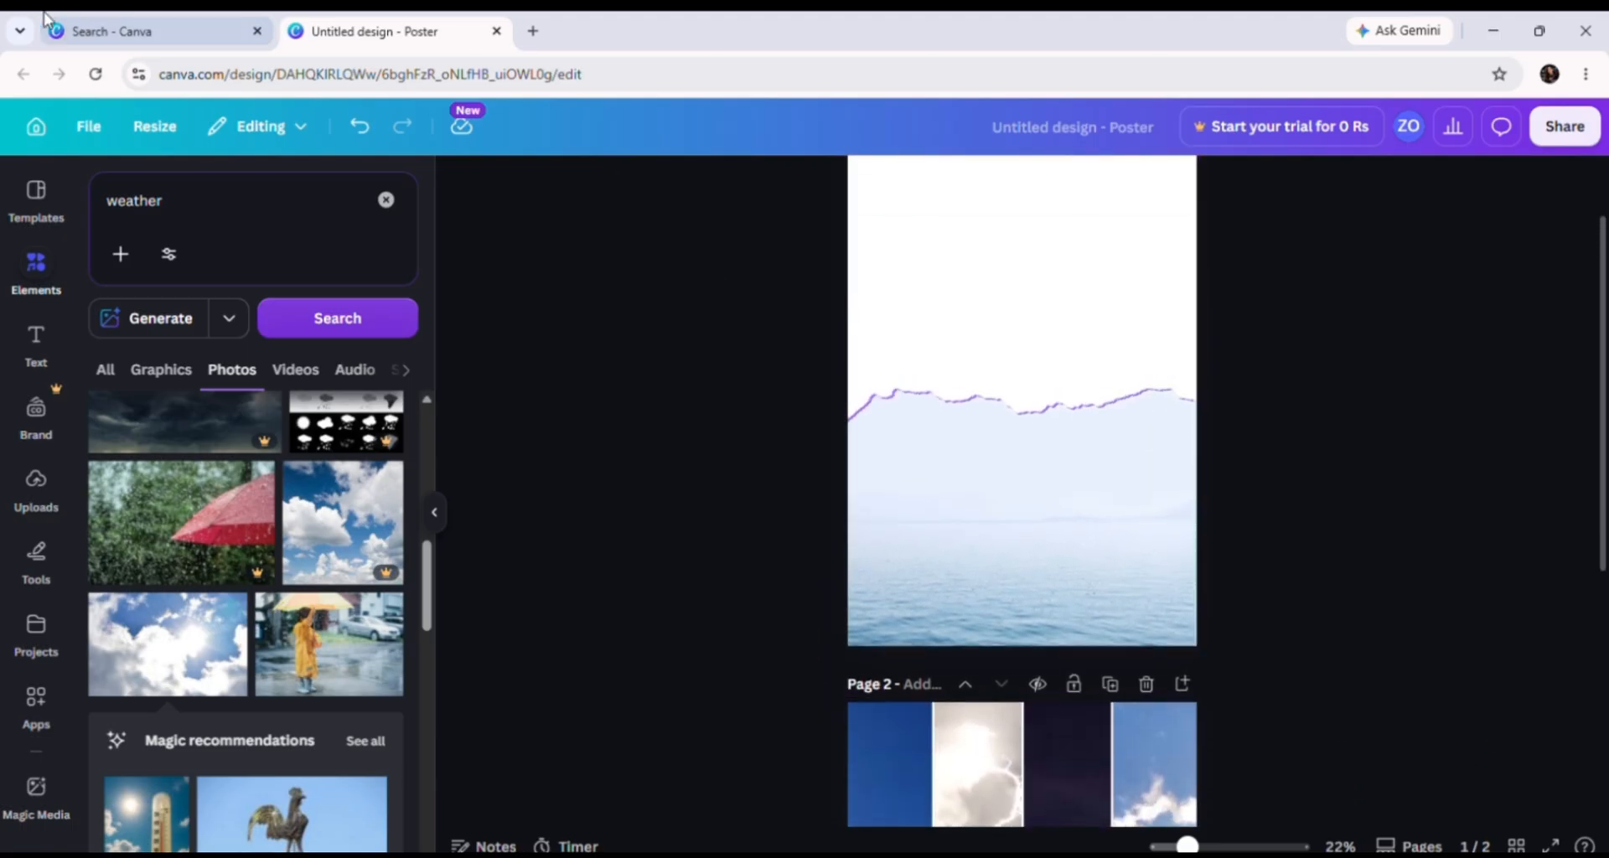
pyautogui.click(385, 200)
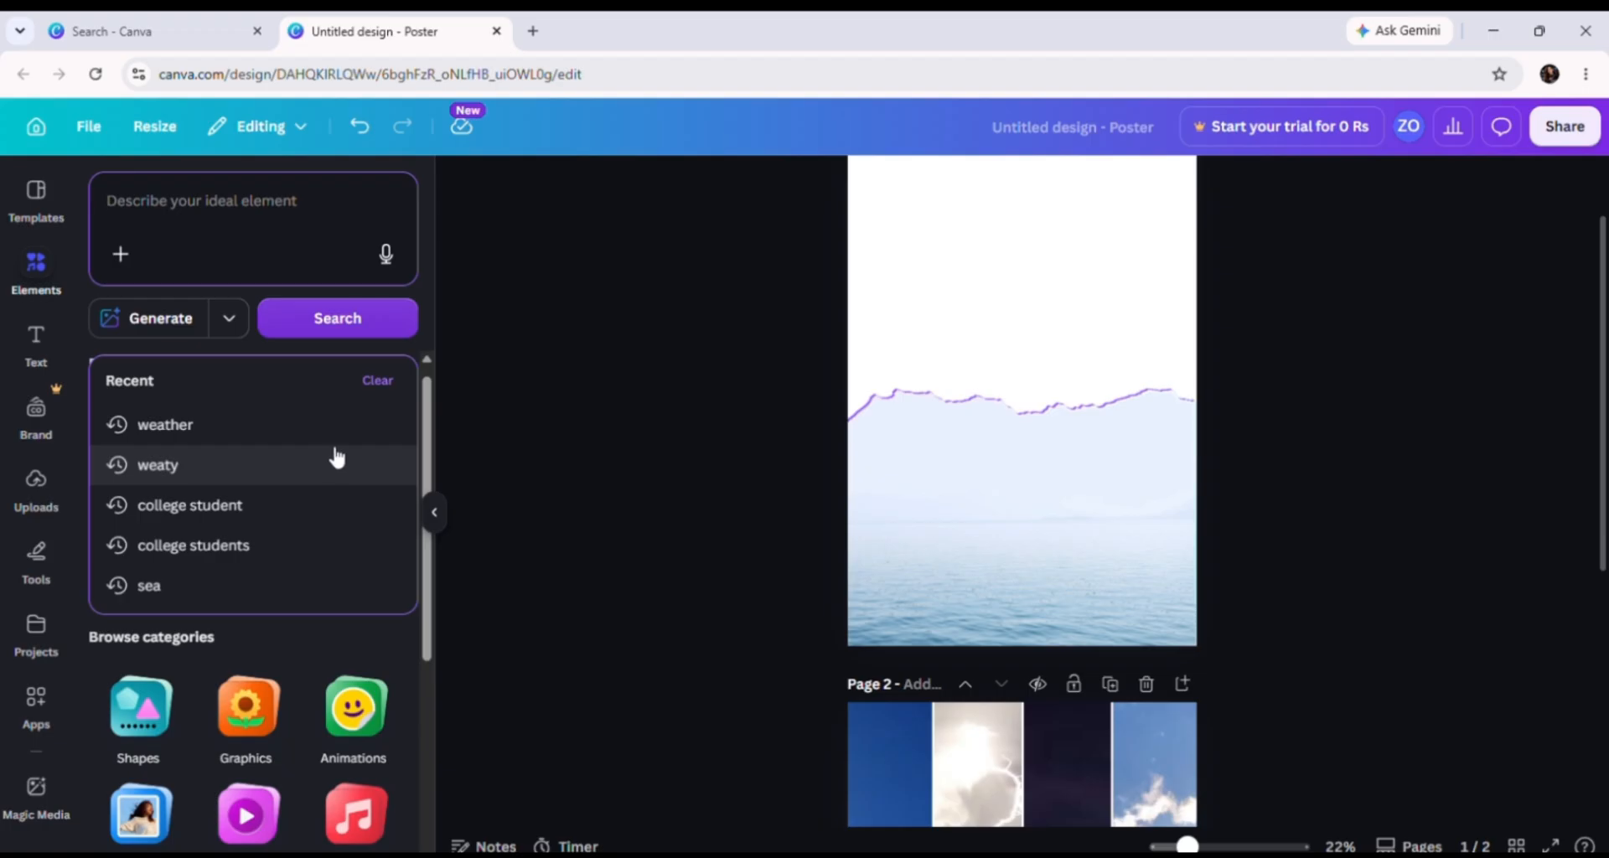
pyautogui.click(376, 381)
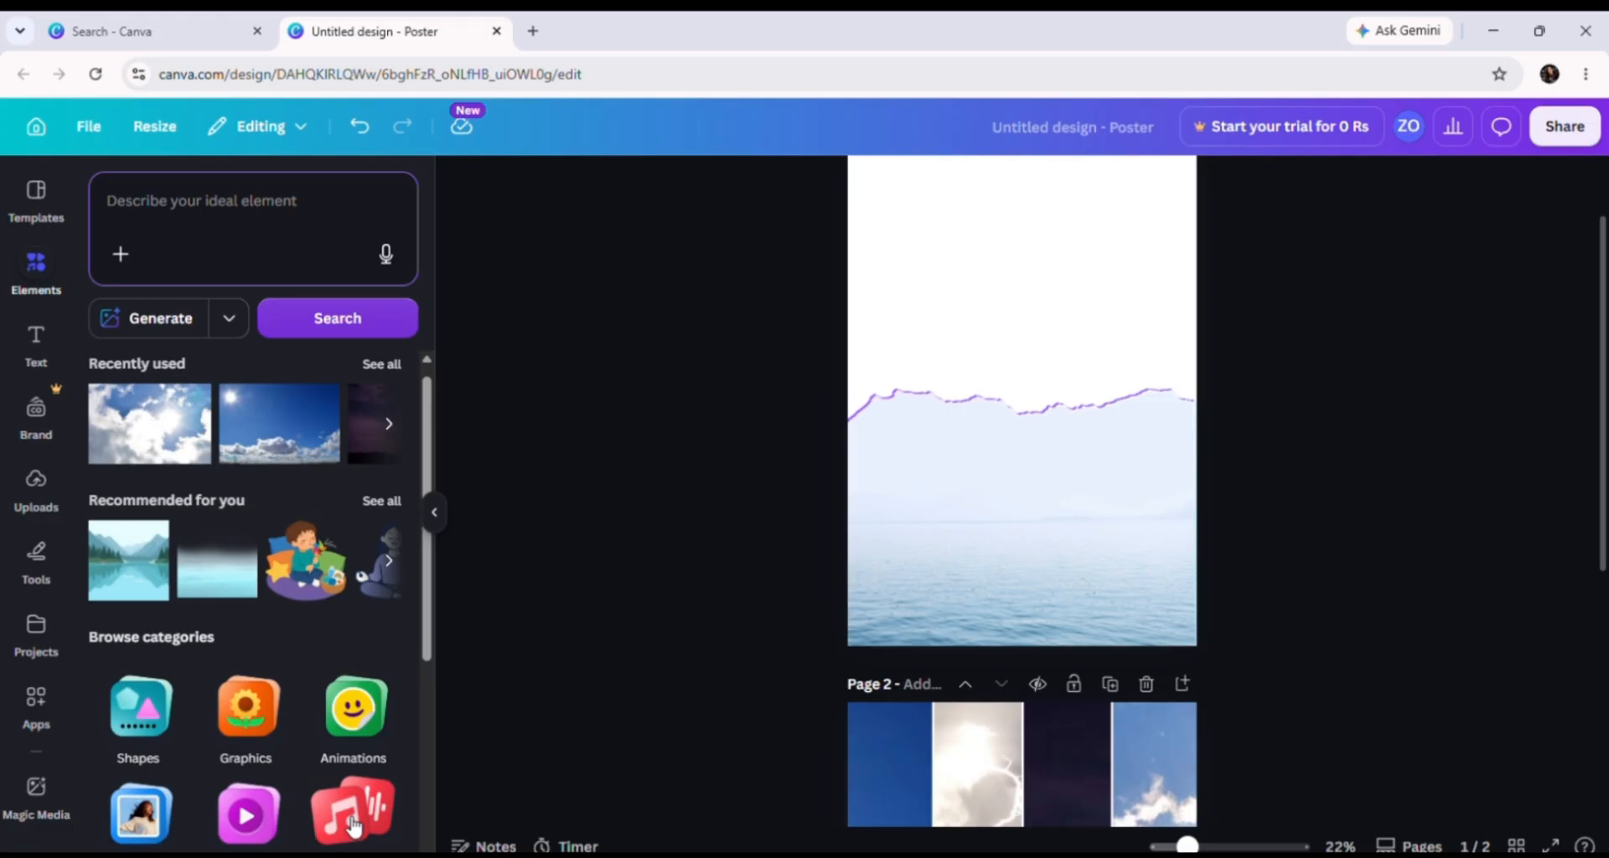
pyautogui.scroll(1, 351, 825)
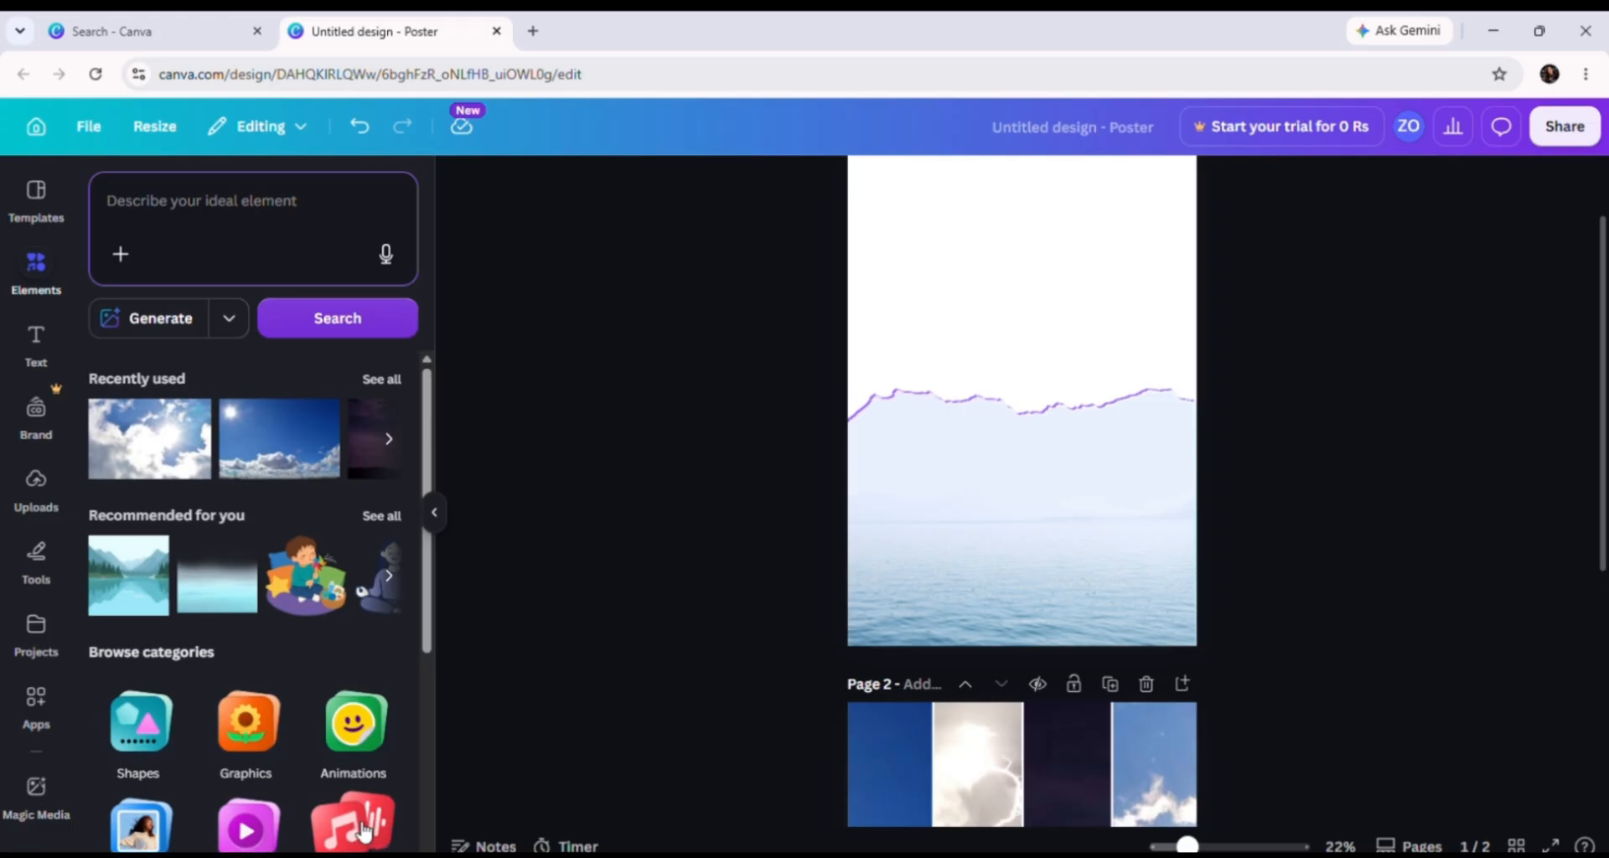